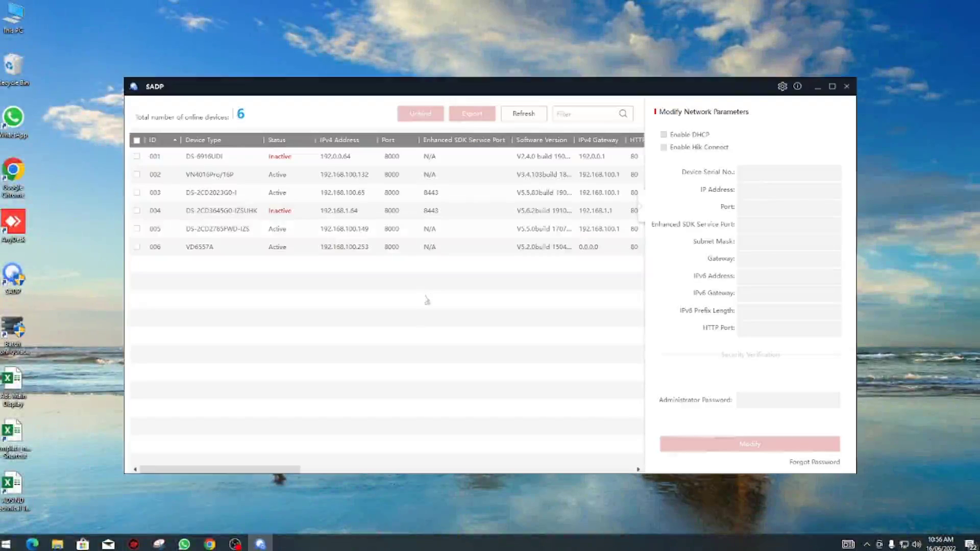
Step: Activate the inactive DS-6916UDI decoder with a new password
{"action": "left_click", "coordinate": [137, 156]}
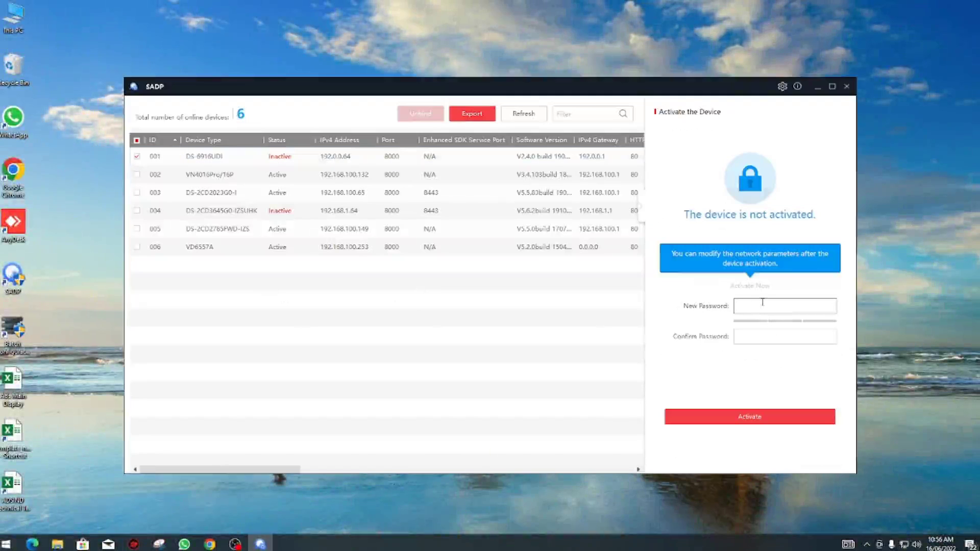
{"action": "type", "text": "admin123"}
{"action": "key", "text": "Tab"}
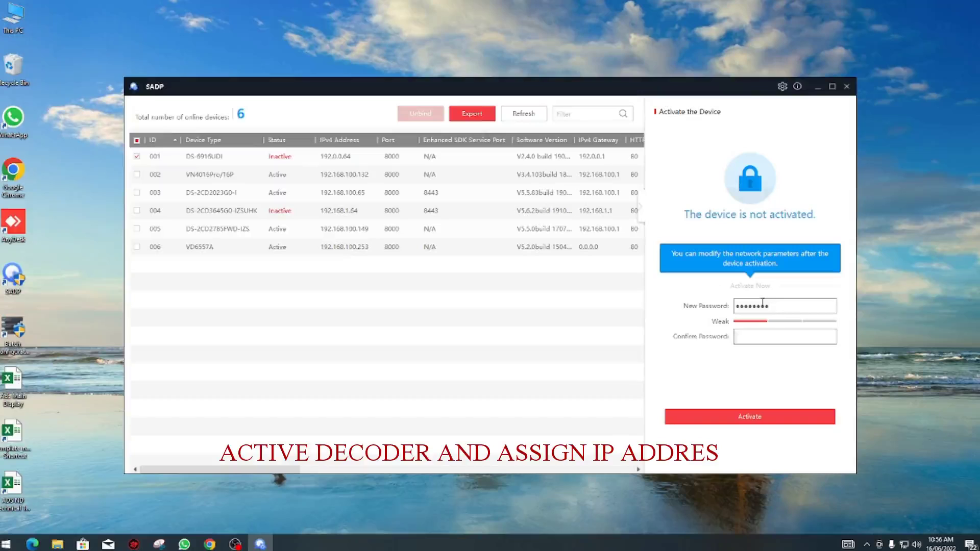
{"action": "left_click", "coordinate": [761, 416]}
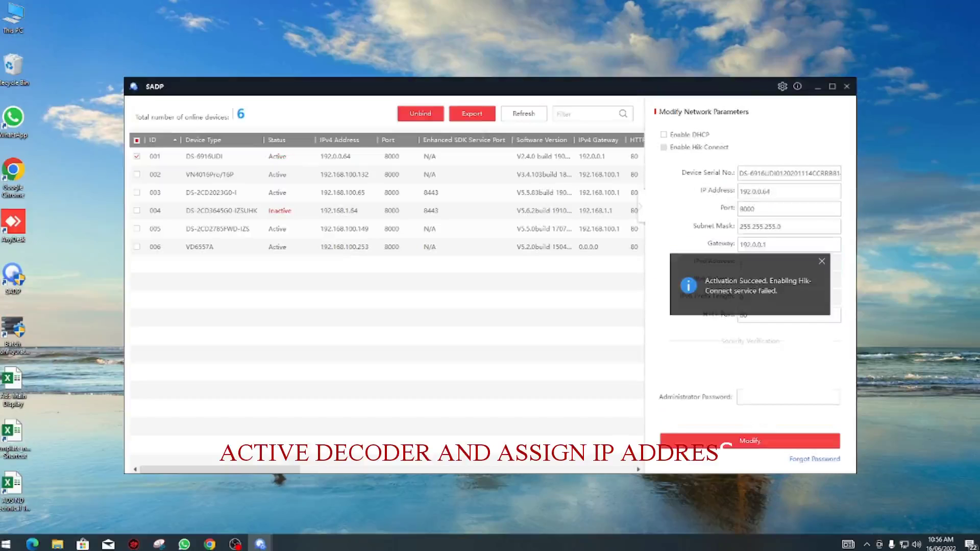
Step: Enable DHCP on the decoder so it obtains address 192.168.100.105
{"action": "left_click", "coordinate": [664, 135]}
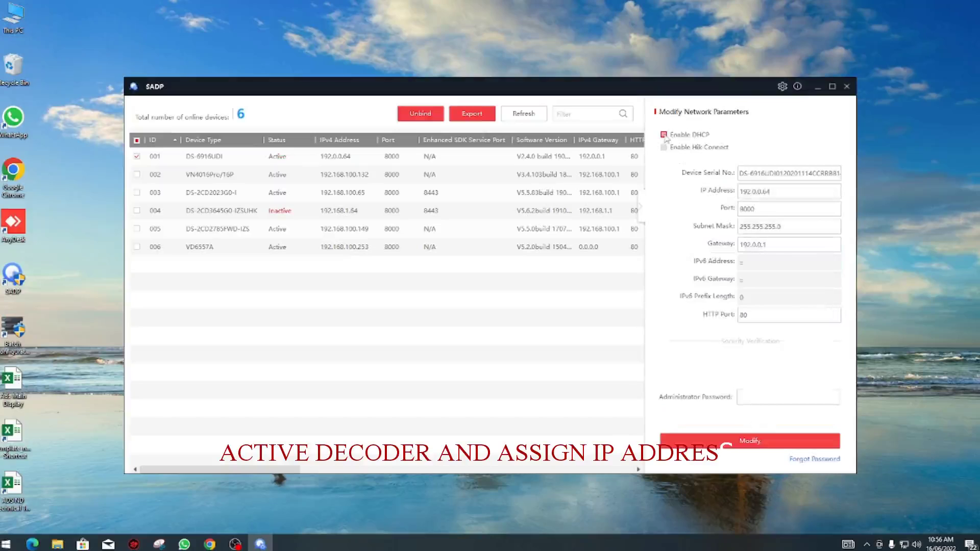
{"action": "left_click", "coordinate": [754, 398]}
{"action": "type", "text": "••••••••"}
{"action": "left_click", "coordinate": [725, 441]}
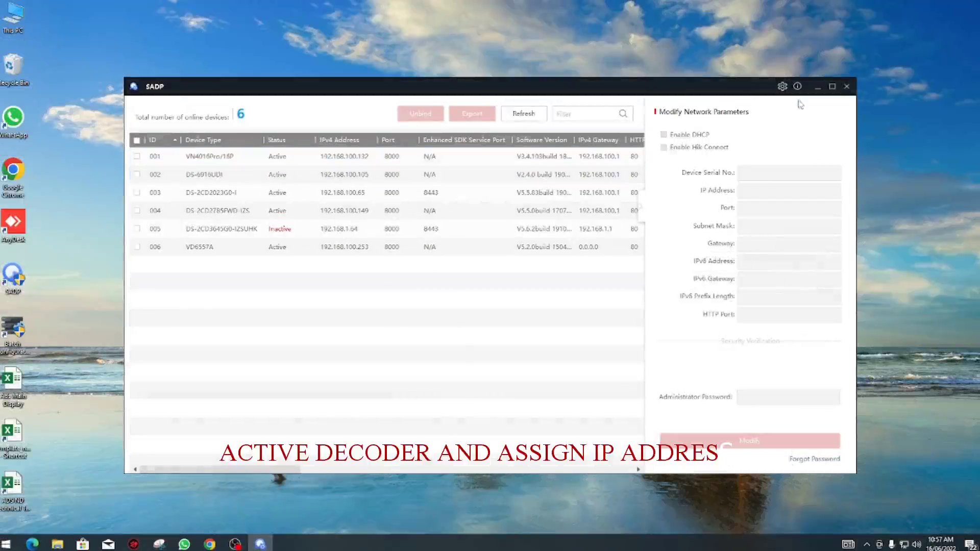
{"action": "left_click", "coordinate": [360, 177]}
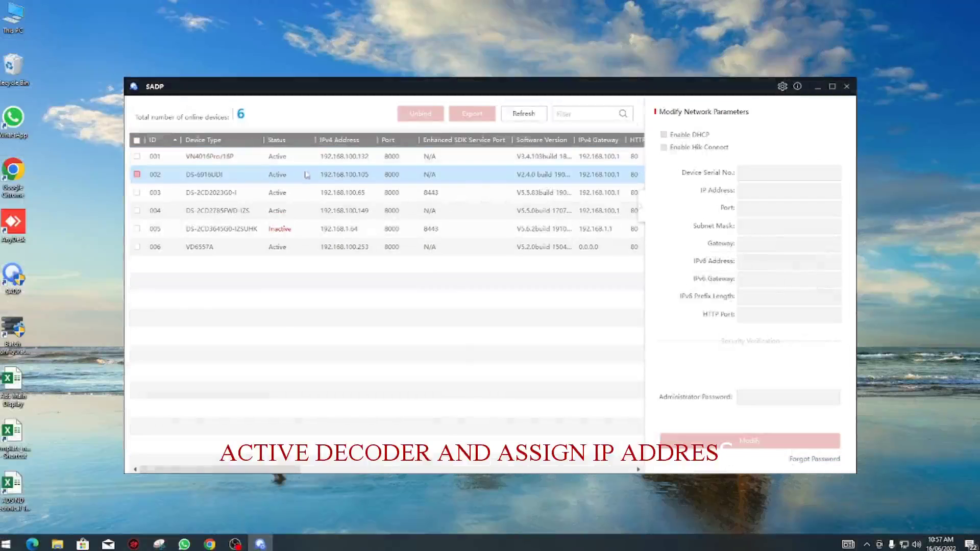
Step: Log in to the decoder's web interface as admin
{"action": "double_click", "coordinate": [360, 176]}
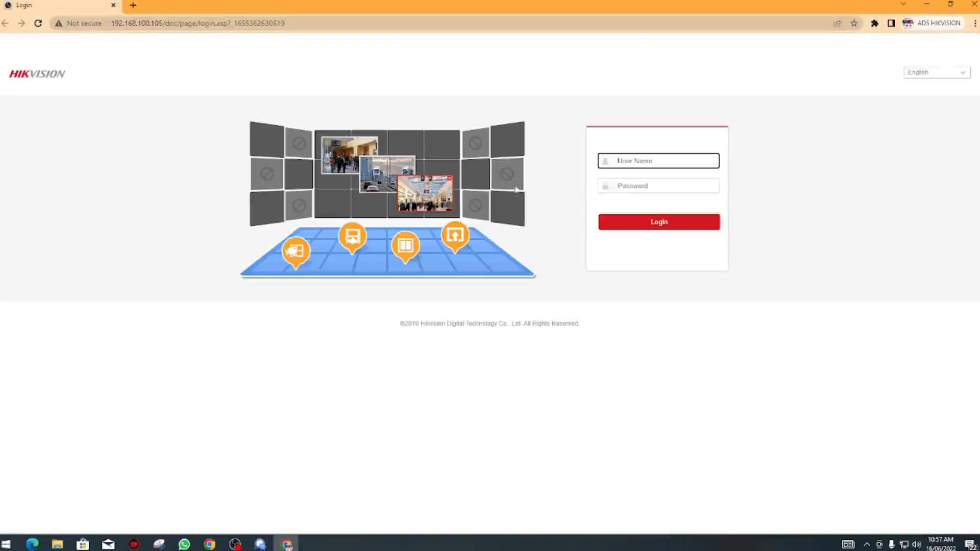
{"action": "type", "text": "admin"}
{"action": "key", "text": "Tab"}
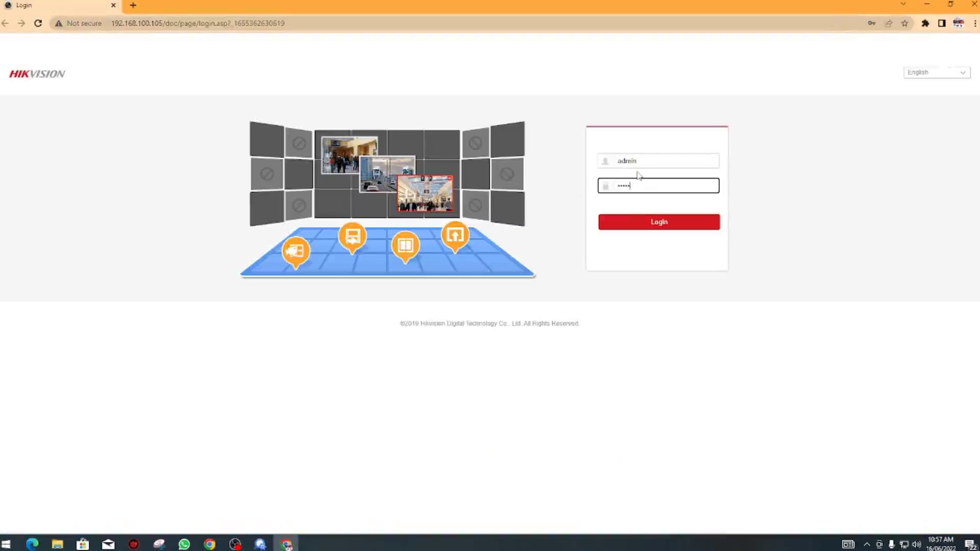
{"action": "key", "text": "Return"}
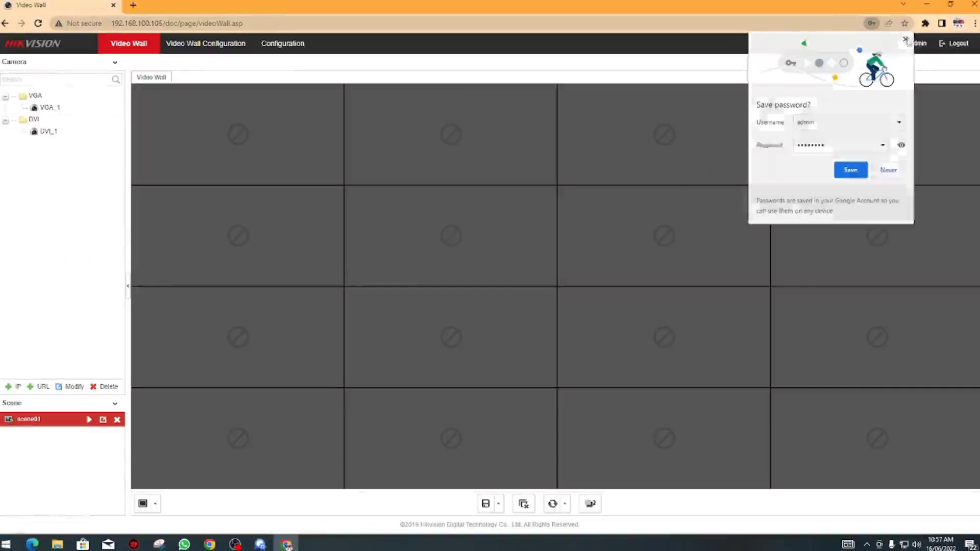
Step: Review the DS-6916UDI system information, then go to Time Settings
{"action": "left_click", "coordinate": [287, 47]}
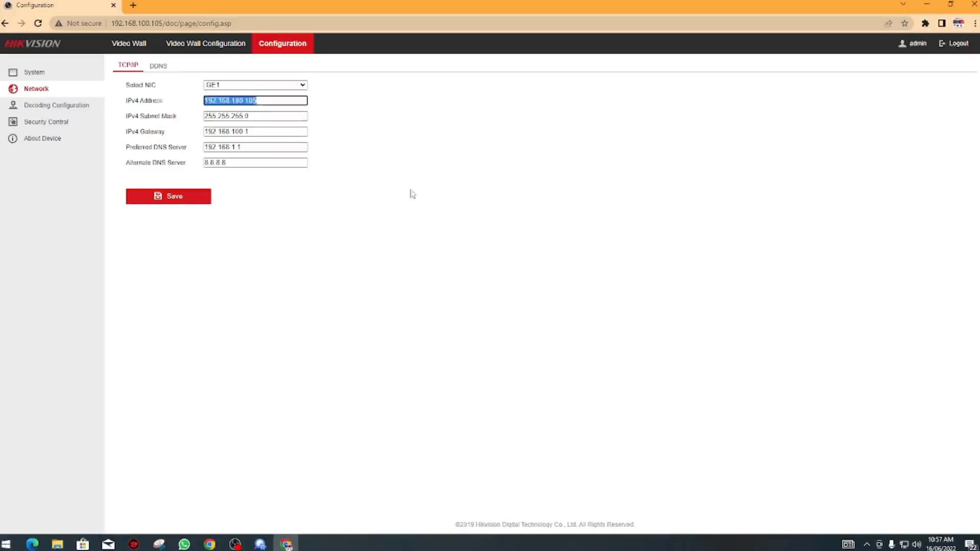
{"action": "left_click", "coordinate": [34, 72]}
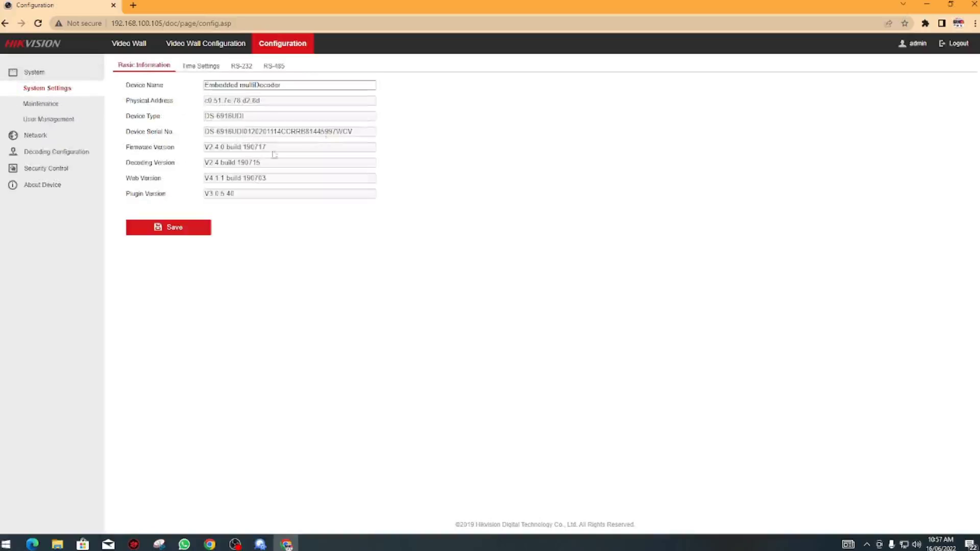
{"action": "left_click_drag", "start_coordinate": [268, 149], "coordinate": [200, 149]}
{"action": "left_click_drag", "start_coordinate": [249, 116], "coordinate": [199, 117]}
{"action": "left_click", "coordinate": [309, 247]}
{"action": "left_click", "coordinate": [200, 66]}
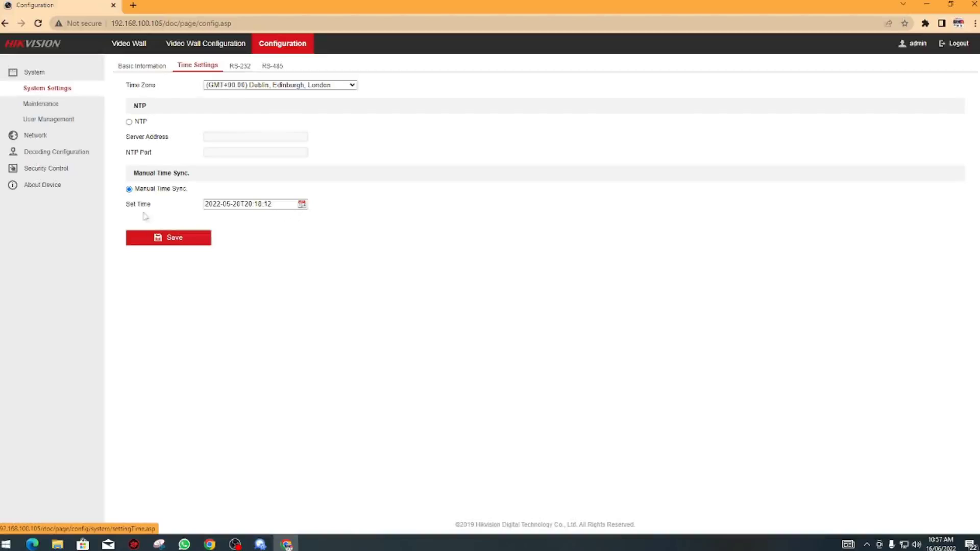
Step: Set and save the time zone as (GMT+04:00) Caucasus Standard Time
{"action": "left_click", "coordinate": [275, 84]}
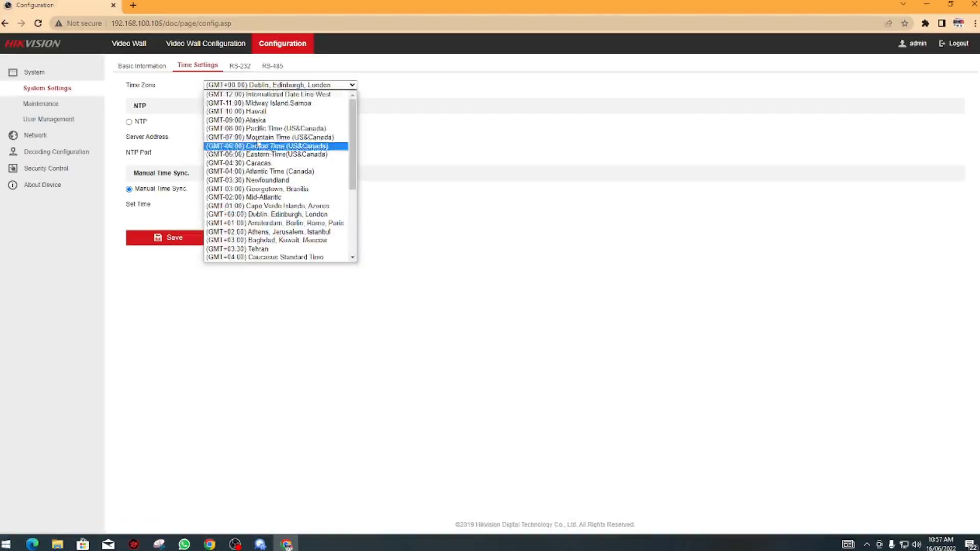
{"action": "left_click", "coordinate": [273, 257]}
{"action": "left_click", "coordinate": [189, 243]}
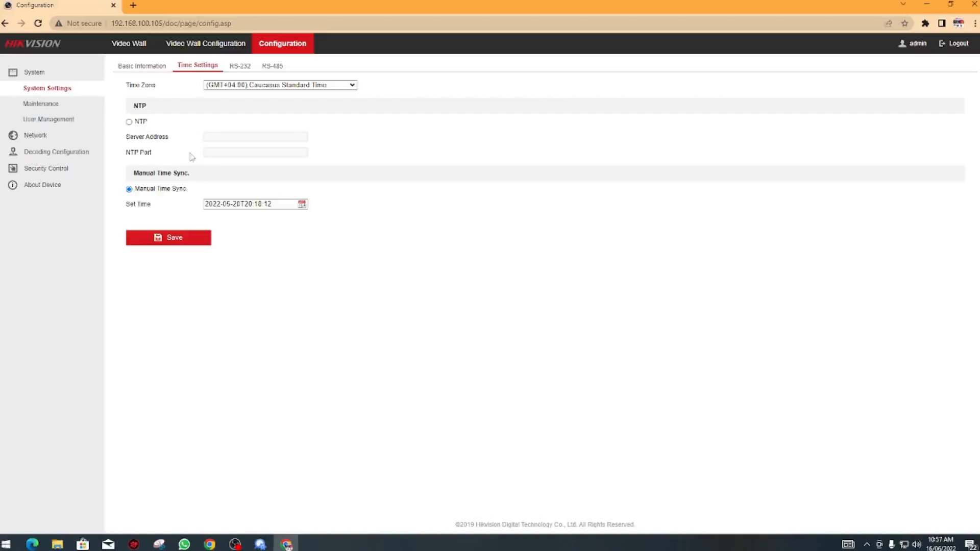
{"action": "left_click", "coordinate": [302, 205]}
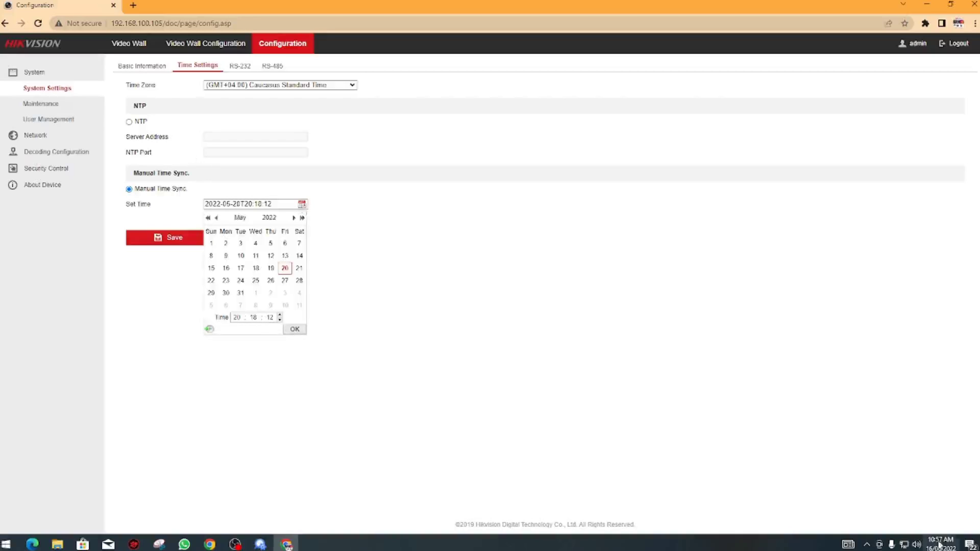
{"action": "left_click", "coordinate": [293, 218]}
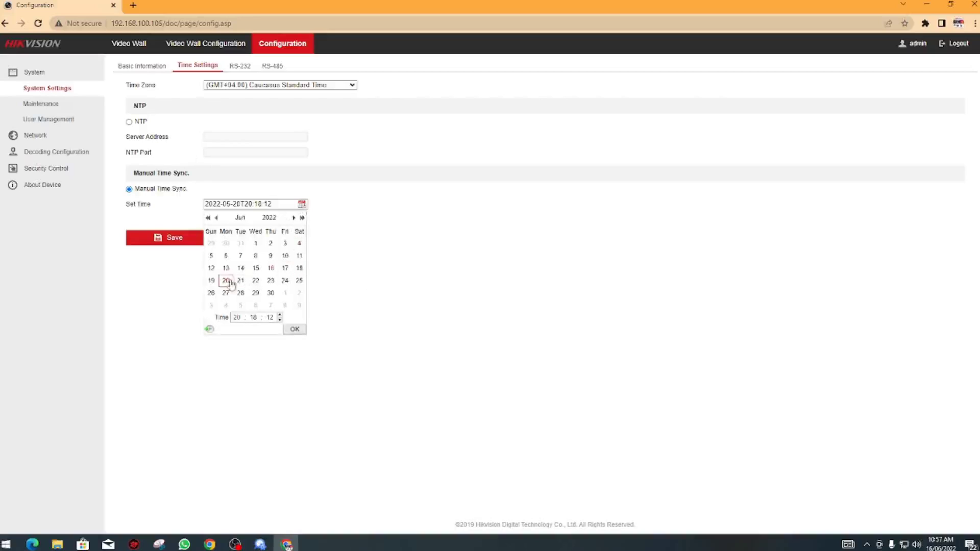
{"action": "left_click", "coordinate": [271, 268]}
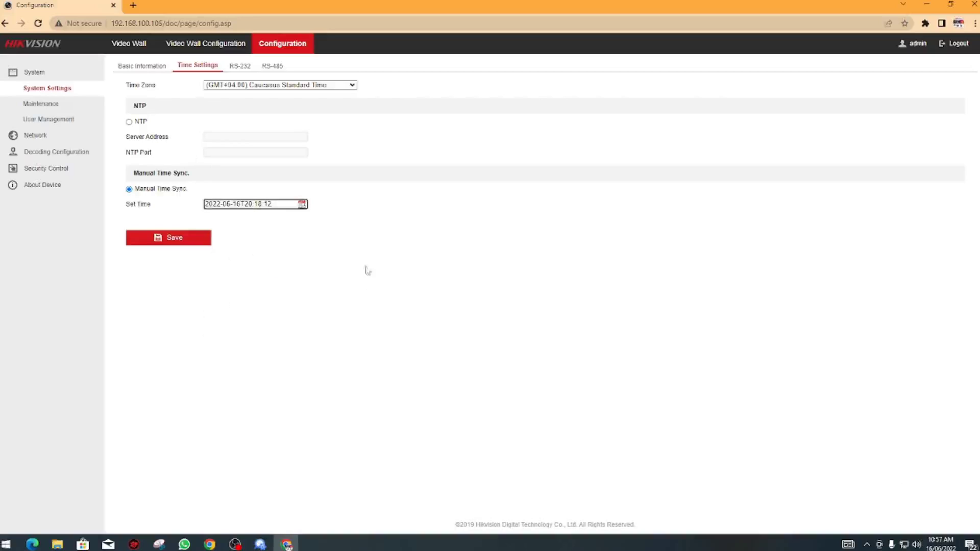
{"action": "left_click", "coordinate": [250, 204]}
{"action": "left_click", "coordinate": [236, 316]}
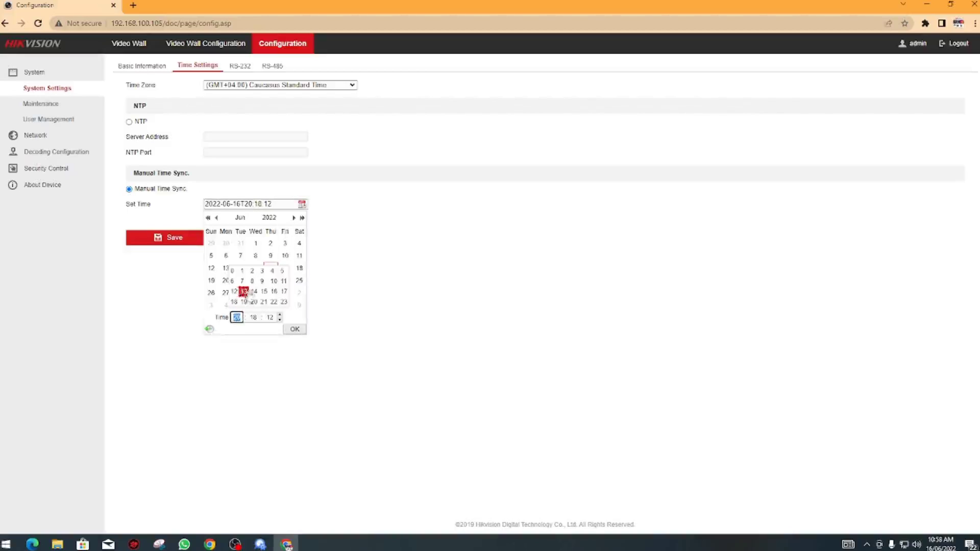
{"action": "left_click", "coordinate": [274, 281]}
{"action": "left_click", "coordinate": [253, 317]}
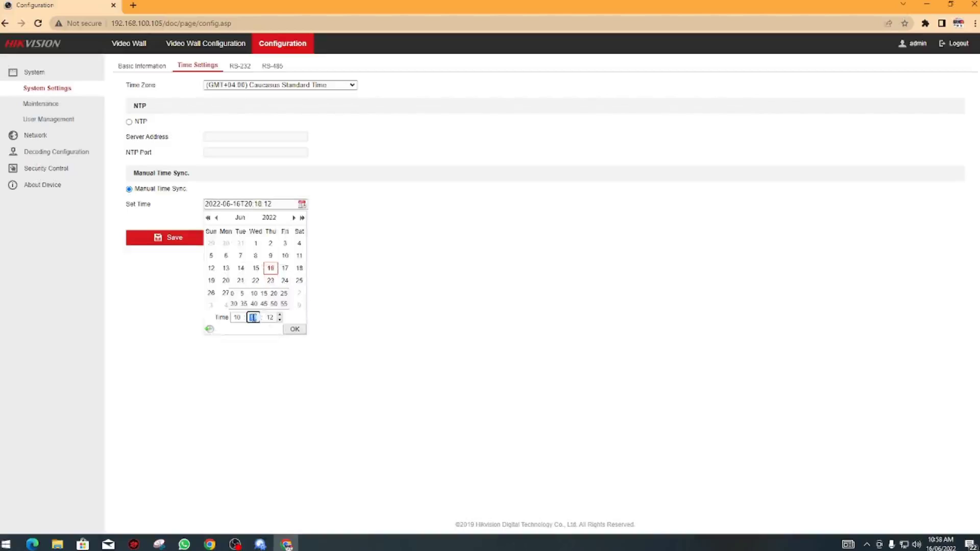
{"action": "left_click", "coordinate": [284, 304]}
{"action": "left_click", "coordinate": [253, 317]}
{"action": "type", "text": "56"}
{"action": "left_click", "coordinate": [296, 329]}
{"action": "left_click", "coordinate": [189, 240]}
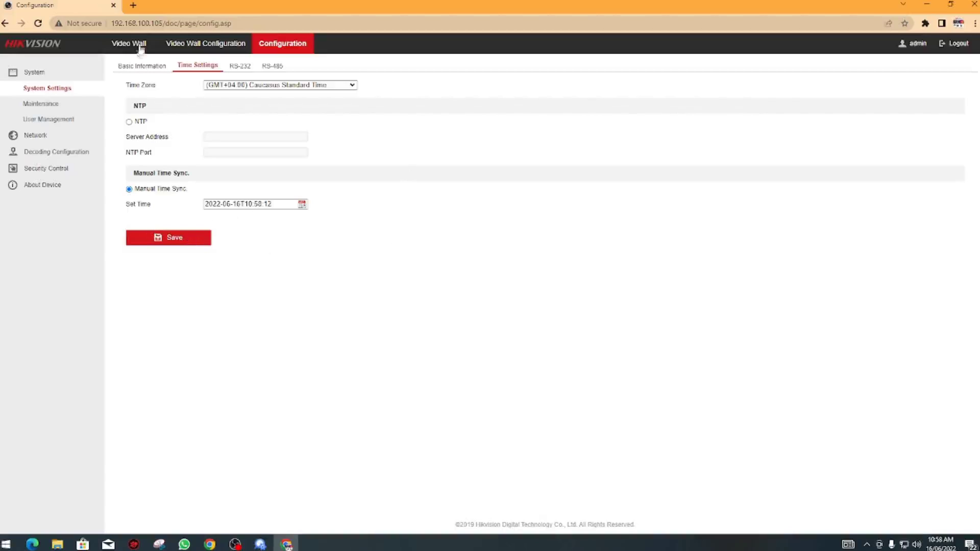
Step: Search the web for 'hikvision video wall' and open the iVMS-4200 Video Wall page
{"action": "left_click", "coordinate": [133, 5]}
{"action": "left_click", "coordinate": [174, 24]}
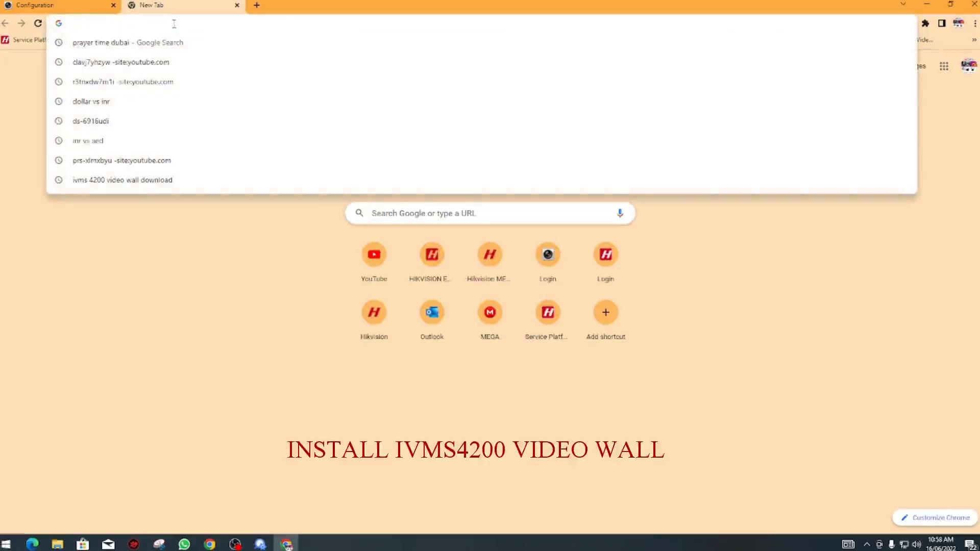
{"action": "type", "text": "hikvision"}
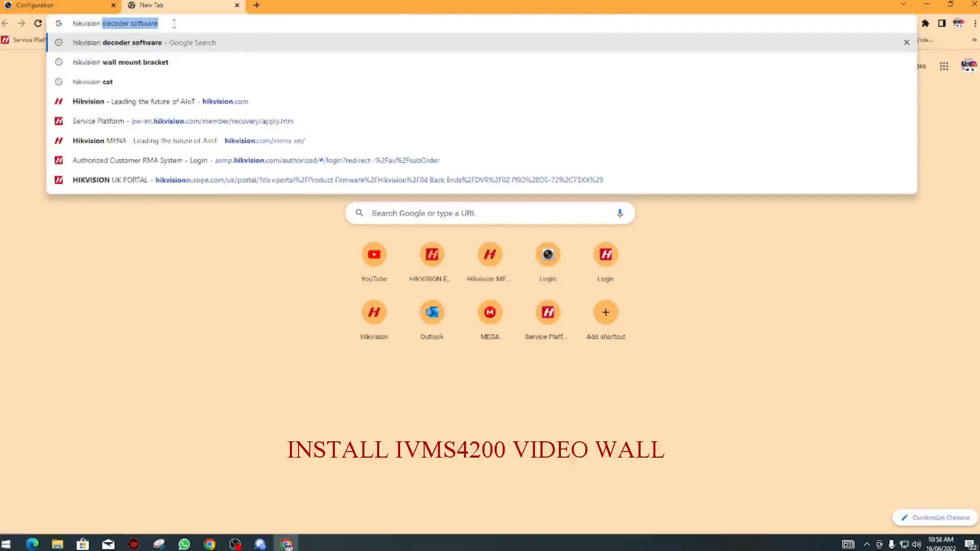
{"action": "type", "text": " video wall"}
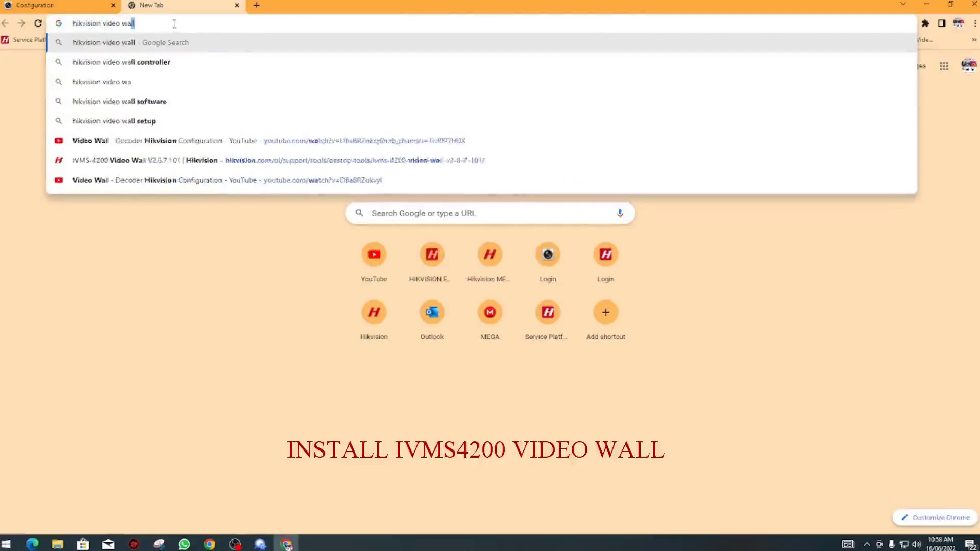
{"action": "key", "text": "Down"}
{"action": "key", "text": "Down"}
{"action": "key", "text": "Return"}
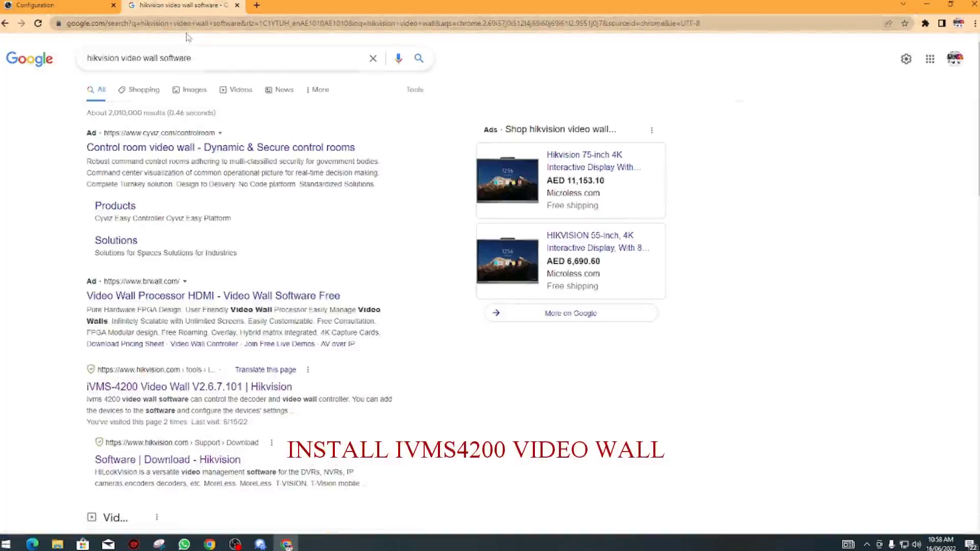
{"action": "left_click", "coordinate": [198, 390]}
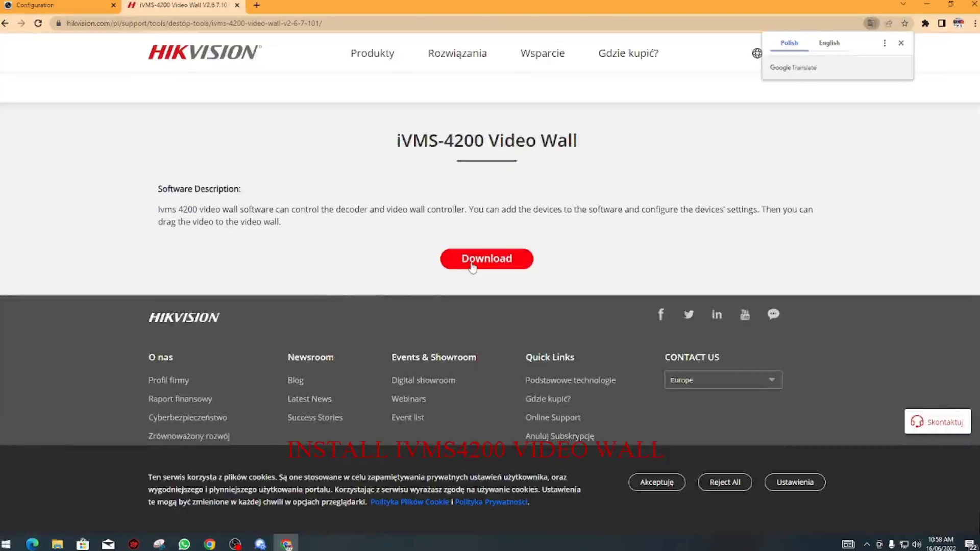
Step: Download the iVMS-4200 Video Wall archive after accepting the terms, and open it
{"action": "left_click", "coordinate": [477, 265]}
{"action": "left_click", "coordinate": [419, 259]}
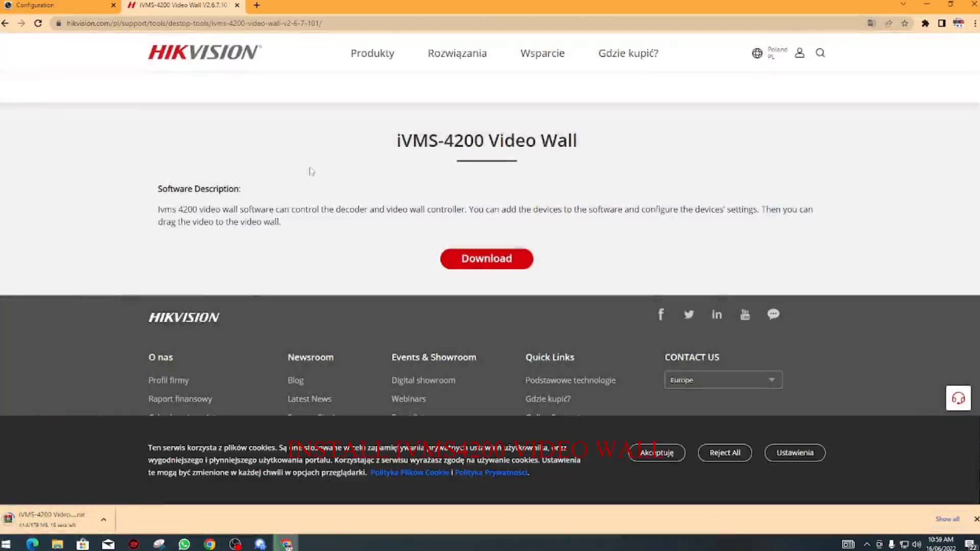
{"action": "left_click_drag", "start_coordinate": [391, 145], "coordinate": [649, 153]}
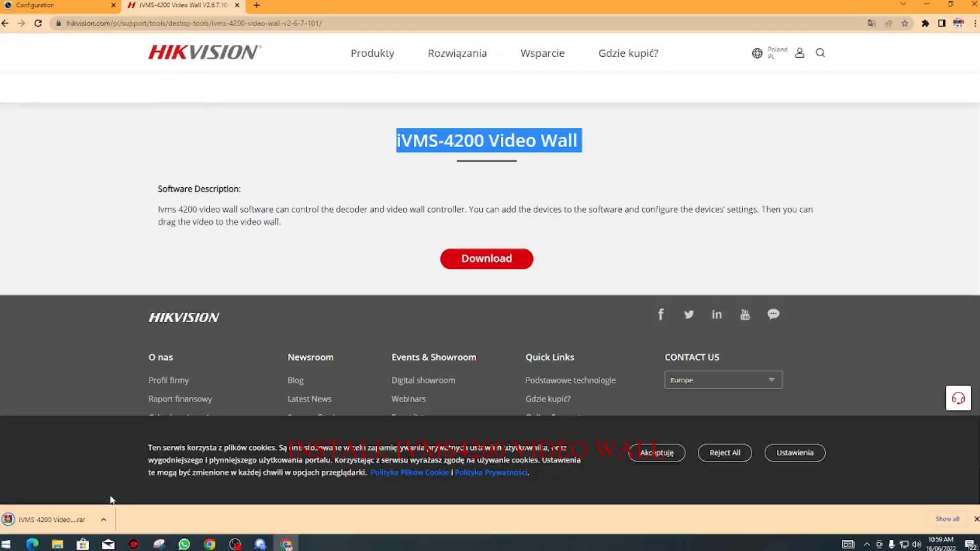
{"action": "left_click", "coordinate": [51, 519]}
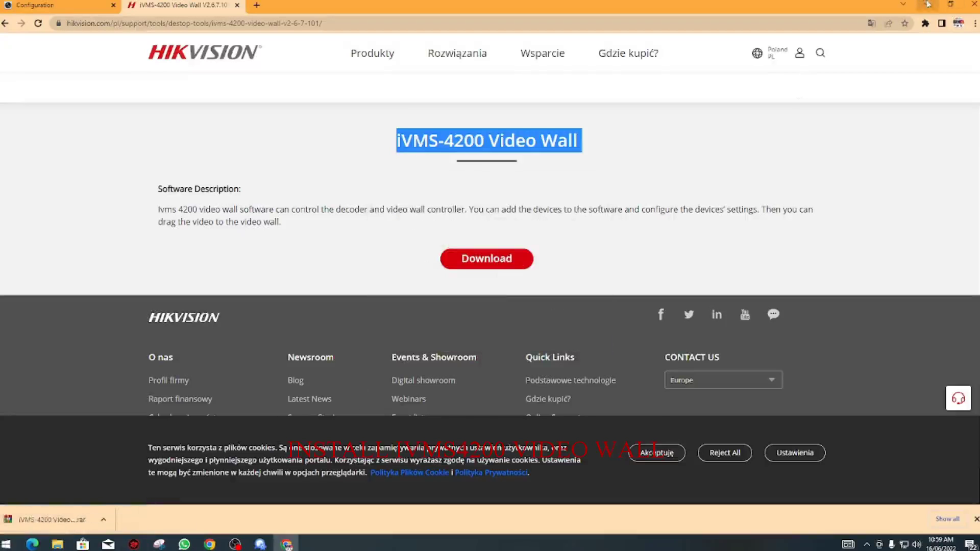
{"action": "left_click", "coordinate": [926, 4]}
{"action": "left_click", "coordinate": [817, 87]}
Step: Extract Video Wall 2.6.7.101.exe from the archive onto the desktop and close WinRAR
{"action": "left_click", "coordinate": [520, 280]}
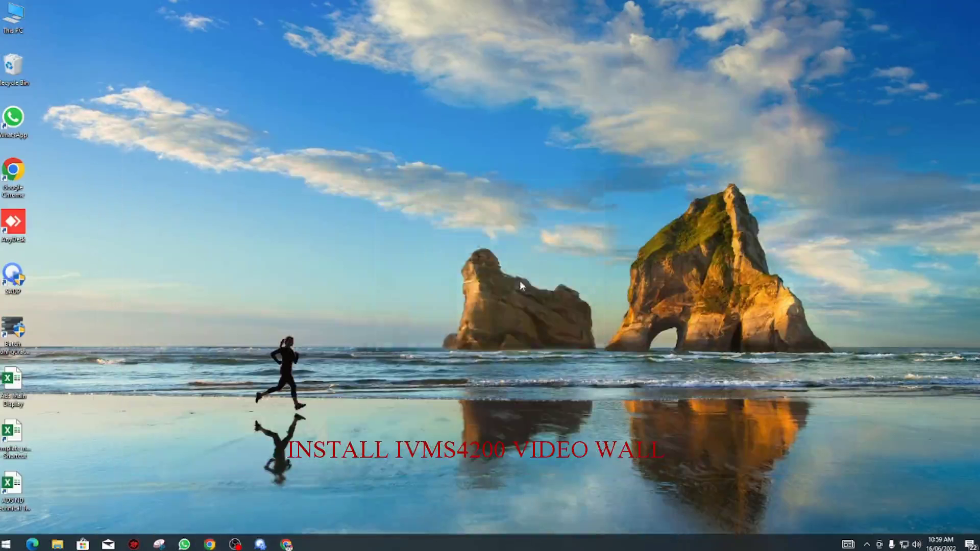
{"action": "double_click", "coordinate": [332, 248]}
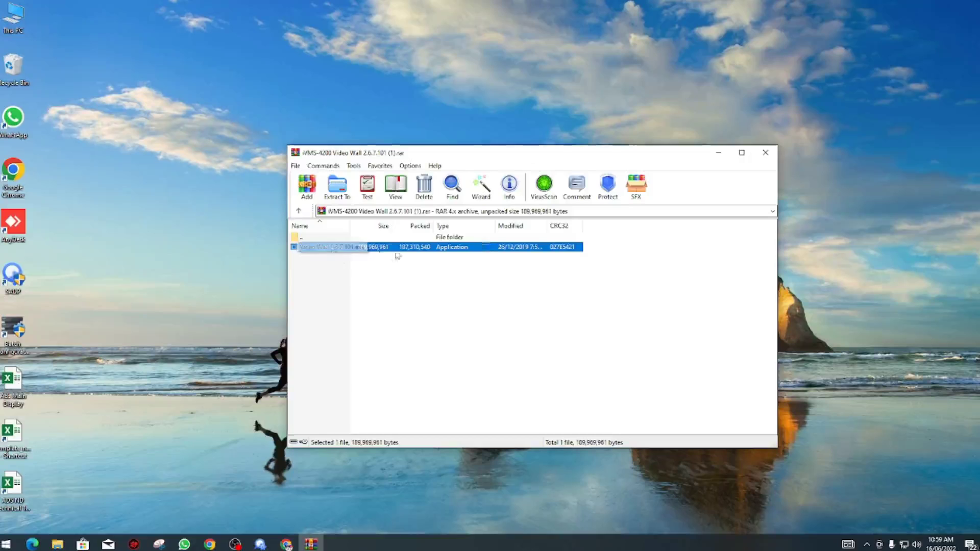
{"action": "left_click_drag", "start_coordinate": [346, 252], "coordinate": [233, 259]}
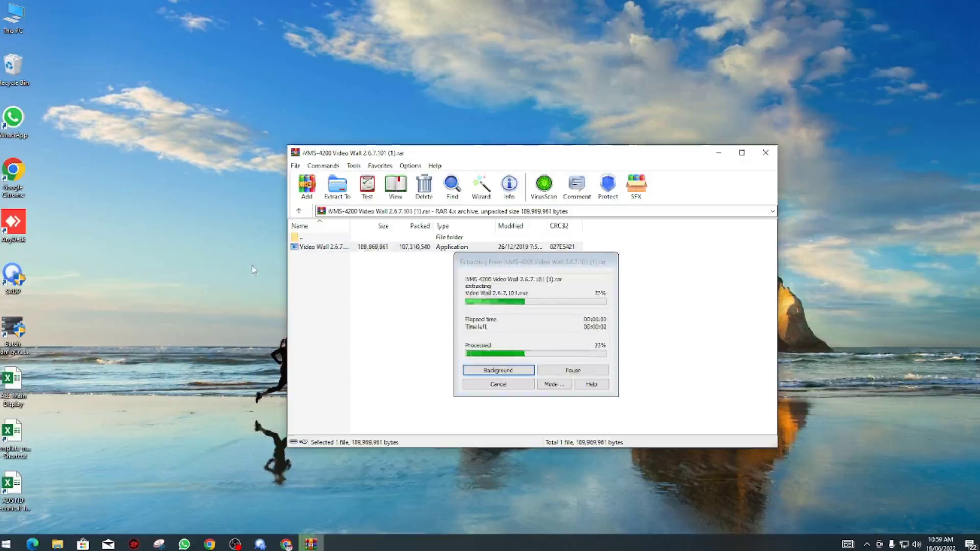
{"action": "left_click", "coordinate": [766, 153]}
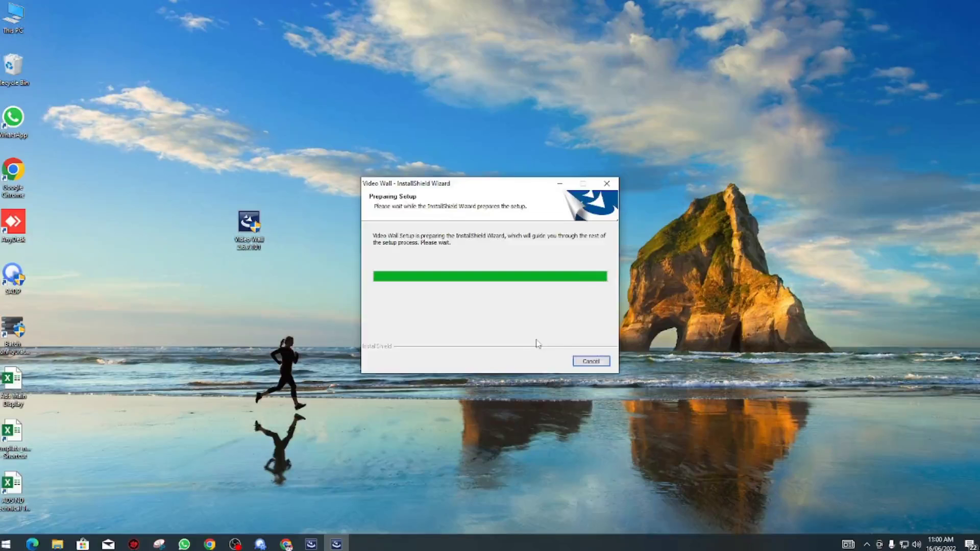
Step: Install Video Wall without MatrixGatewaySystem, keeping the Client and Stream Media Server shortcuts
{"action": "left_click", "coordinate": [558, 364]}
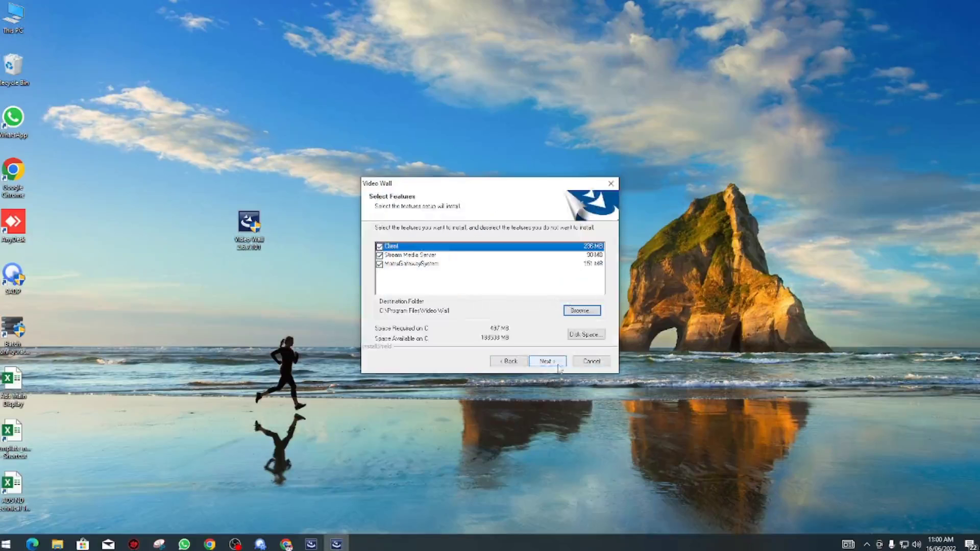
{"action": "left_click", "coordinate": [379, 265]}
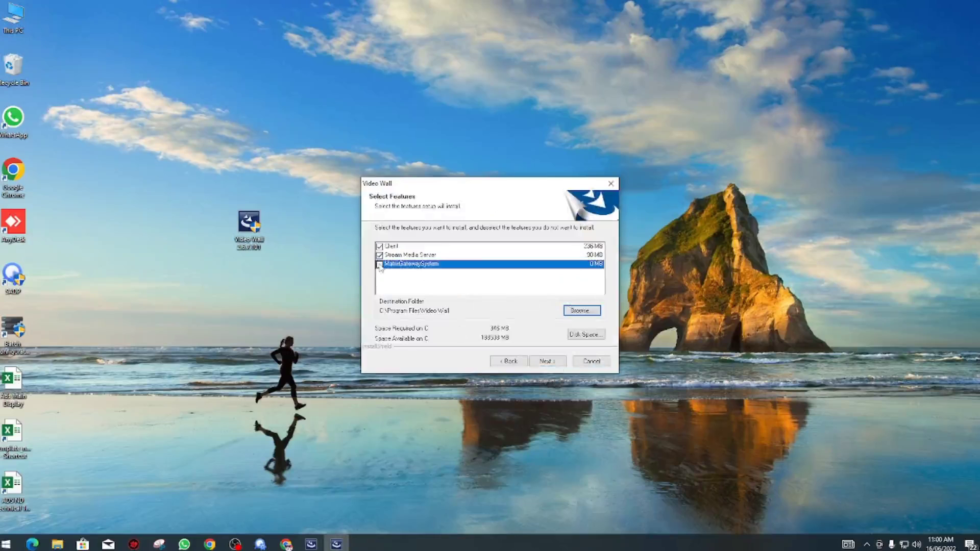
{"action": "left_click", "coordinate": [546, 363]}
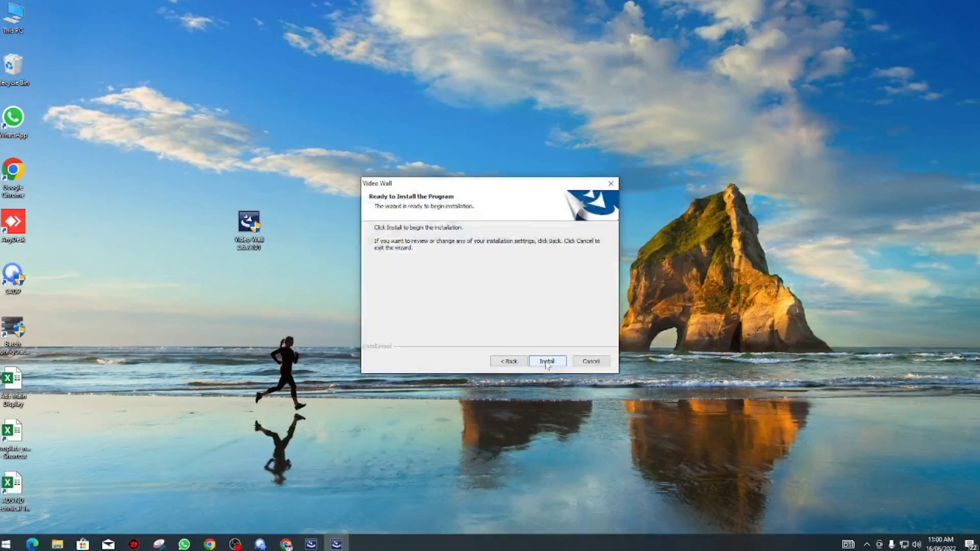
{"action": "left_click", "coordinate": [546, 362]}
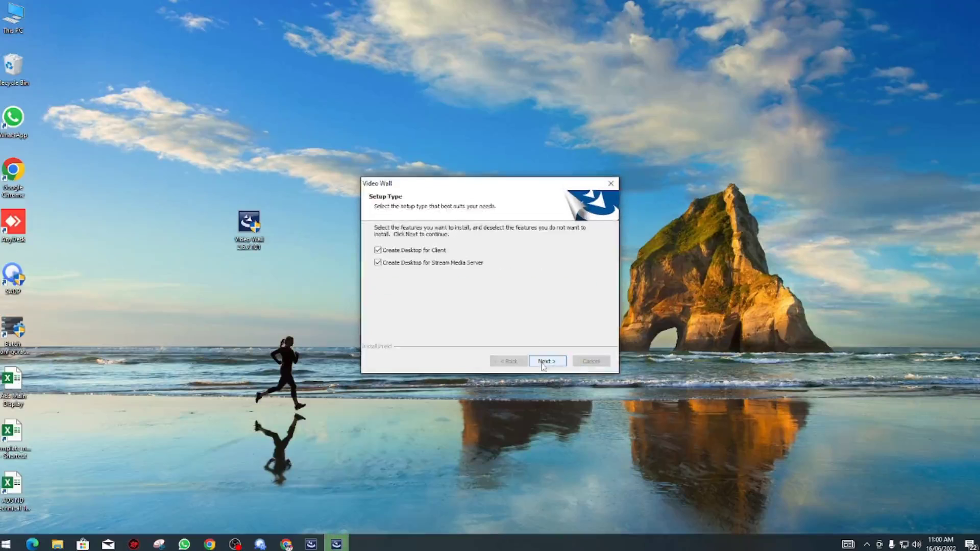
{"action": "left_click", "coordinate": [546, 361]}
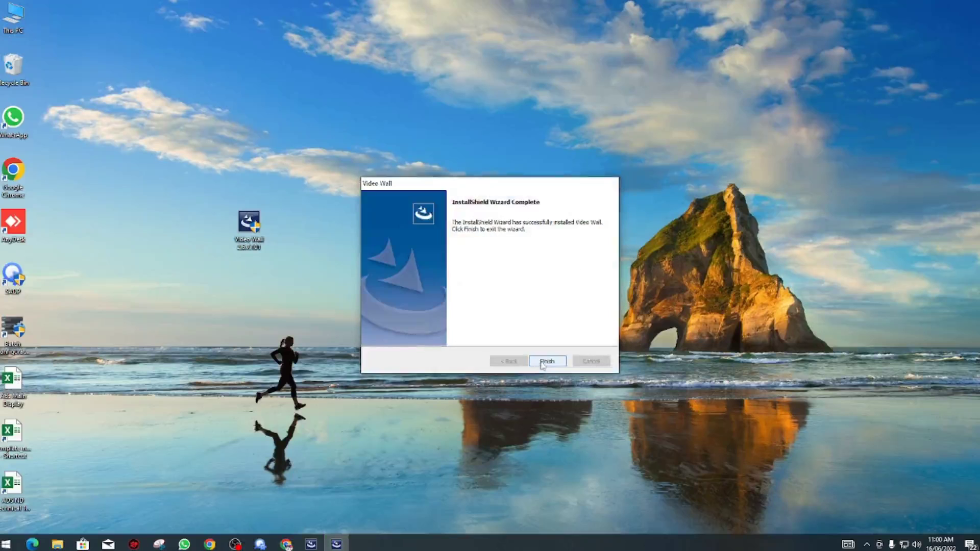
{"action": "left_click", "coordinate": [546, 361]}
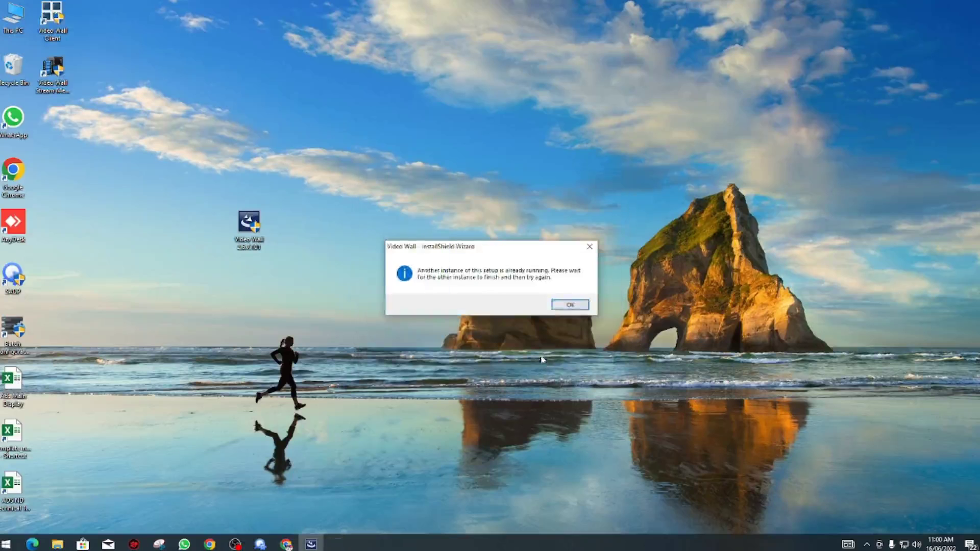
{"action": "left_click", "coordinate": [569, 304]}
{"action": "left_click_drag", "start_coordinate": [249, 224], "coordinate": [53, 174]}
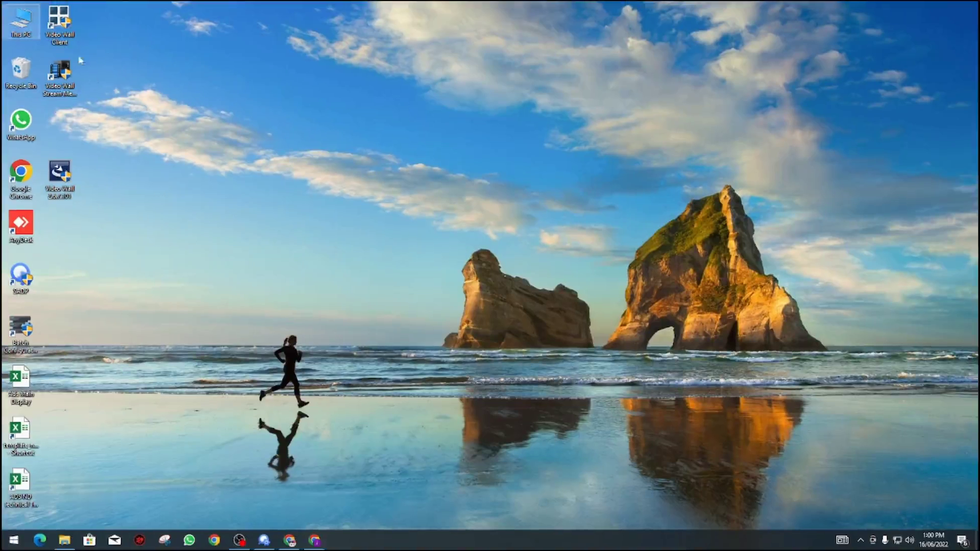
Step: Register the super user 'admin' with a confirmed password and launch the setup wizard
{"action": "left_click_drag", "start_coordinate": [59, 23], "coordinate": [147, 189]}
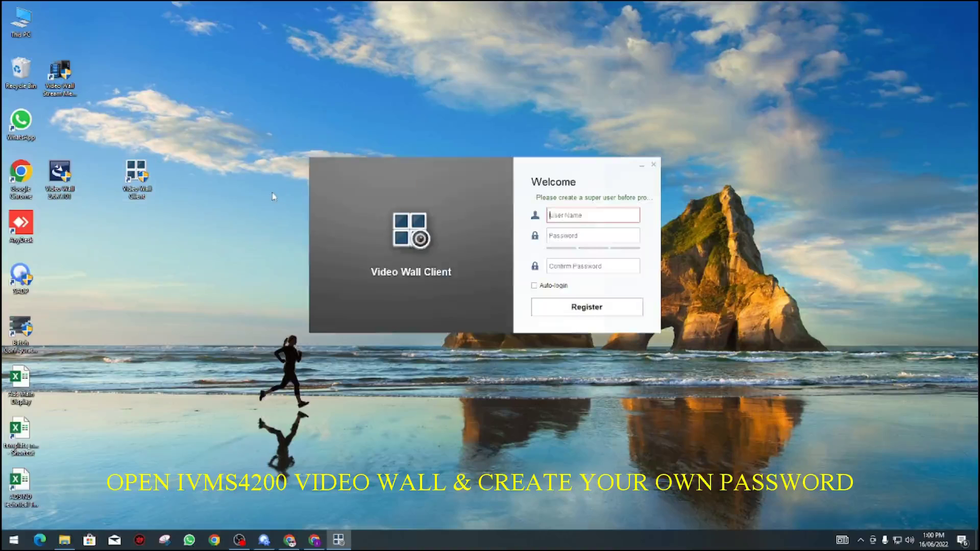
{"action": "left_click", "coordinate": [573, 216]}
{"action": "type", "text": "admin"}
{"action": "key", "text": "Tab"}
{"action": "type", "text": "12345678"}
{"action": "key", "text": "Tab"}
{"action": "type", "text": "12345678"}
{"action": "left_click", "coordinate": [565, 309]}
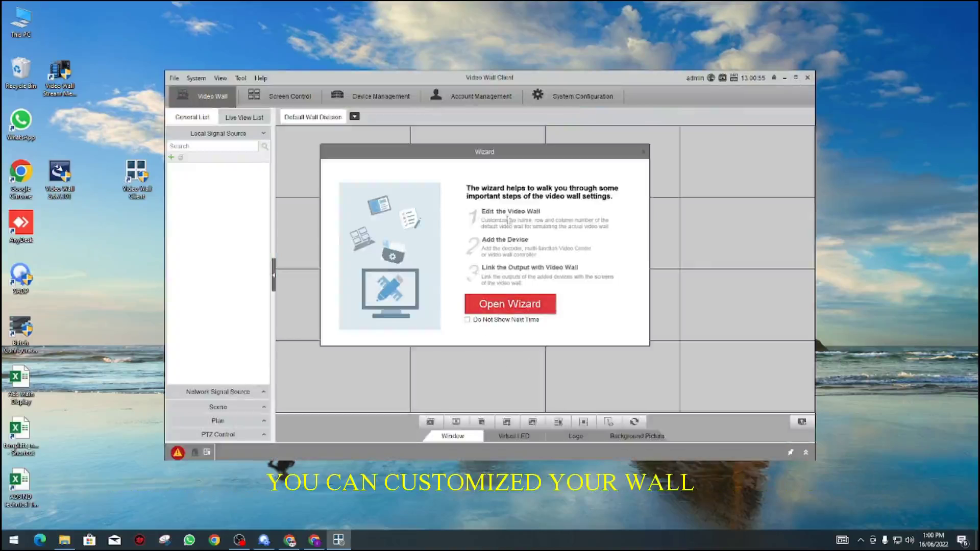
{"action": "left_click", "coordinate": [527, 305]}
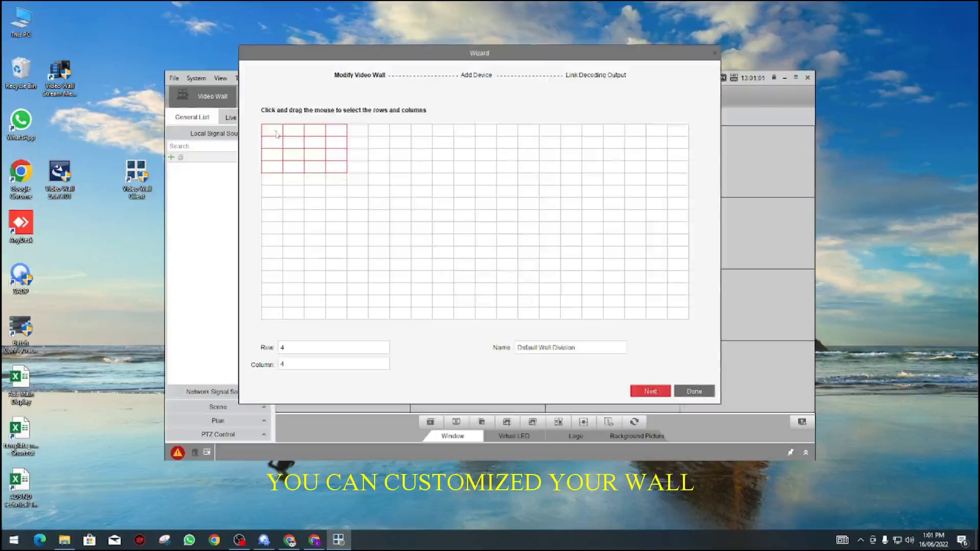
Step: Try 2×4 and 4×4 wall layouts, then settle on a single 1×1 screen
{"action": "left_click", "coordinate": [280, 133]}
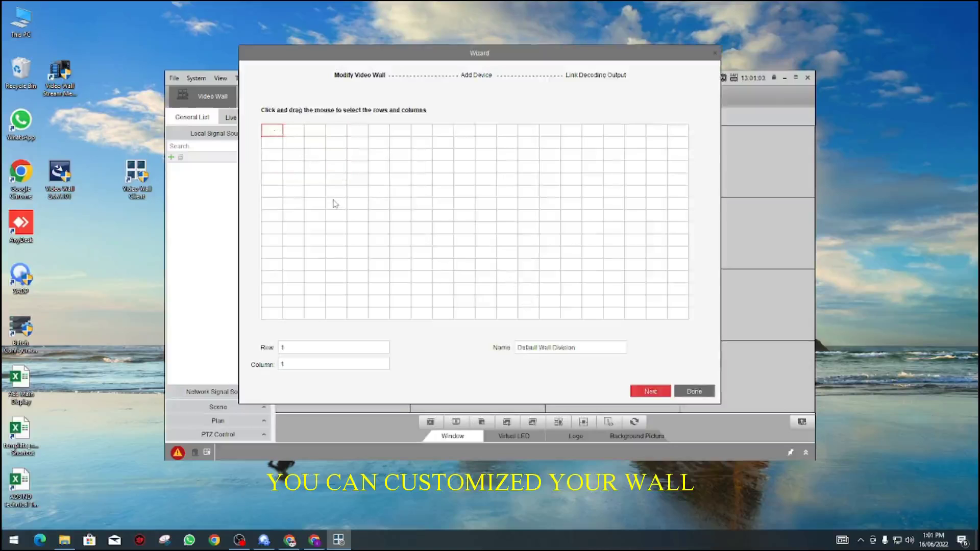
{"action": "left_click", "coordinate": [294, 136]}
{"action": "left_click_drag", "start_coordinate": [279, 134], "coordinate": [328, 166]}
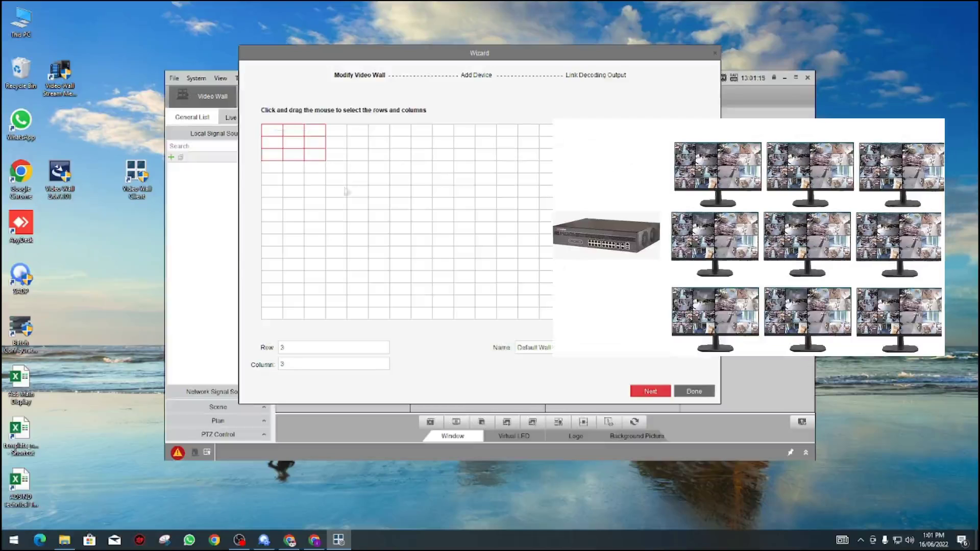
{"action": "left_click", "coordinate": [341, 228]}
{"action": "left_click_drag", "start_coordinate": [272, 128], "coordinate": [342, 147]}
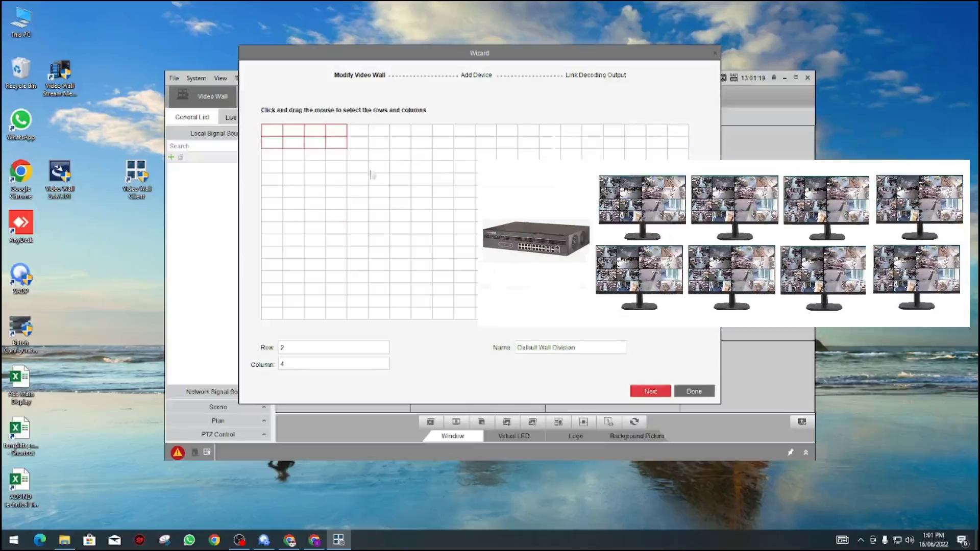
{"action": "left_click", "coordinate": [276, 136]}
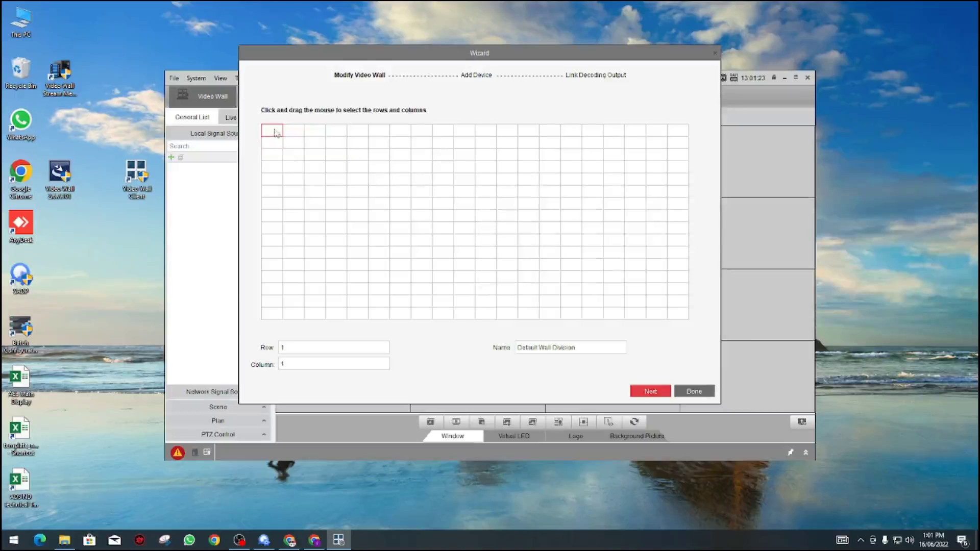
{"action": "left_click_drag", "start_coordinate": [276, 132], "coordinate": [333, 169]}
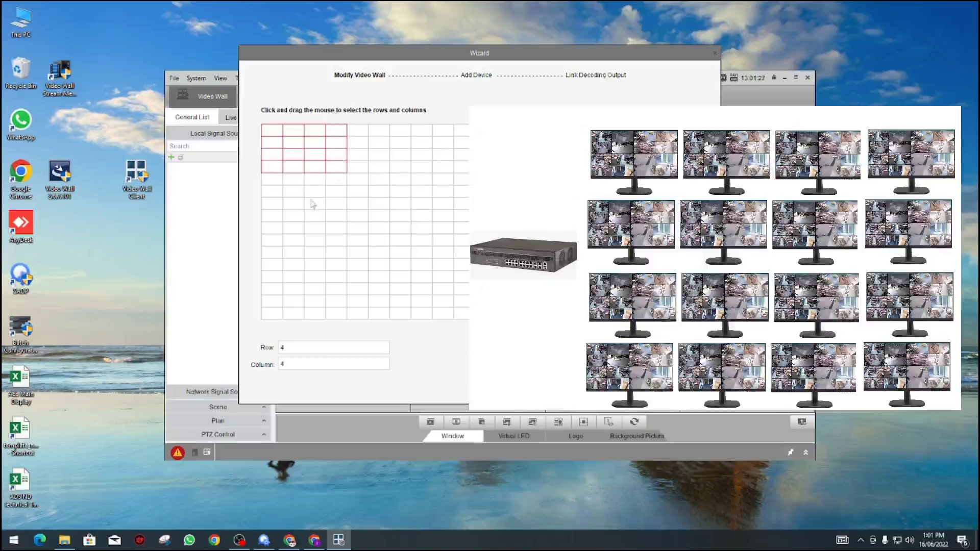
{"action": "left_click", "coordinate": [271, 132]}
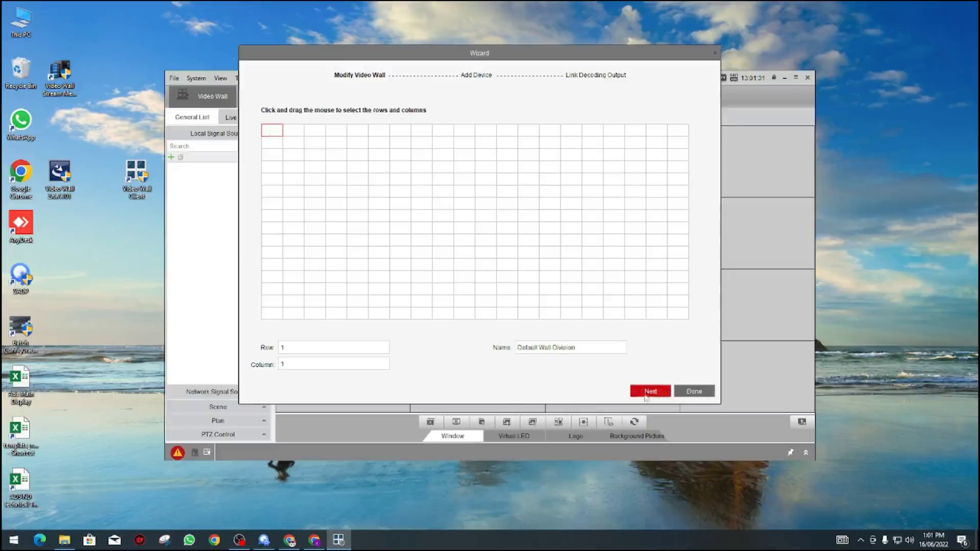
Step: Rename the wall to 'my wall division' and proceed to Add Device
{"action": "left_click_drag", "start_coordinate": [582, 348], "coordinate": [515, 347]}
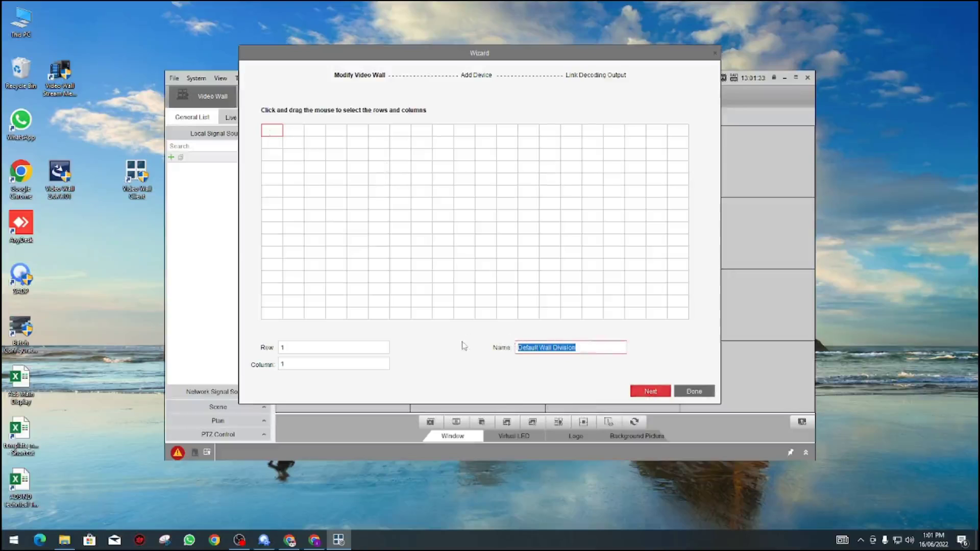
{"action": "type", "text": "my wall divisio"}
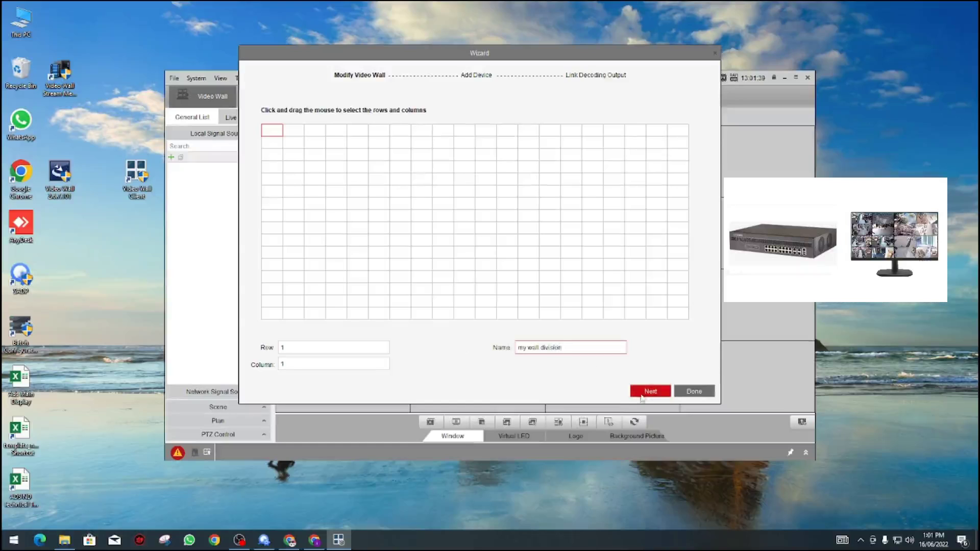
{"action": "left_click", "coordinate": [649, 392]}
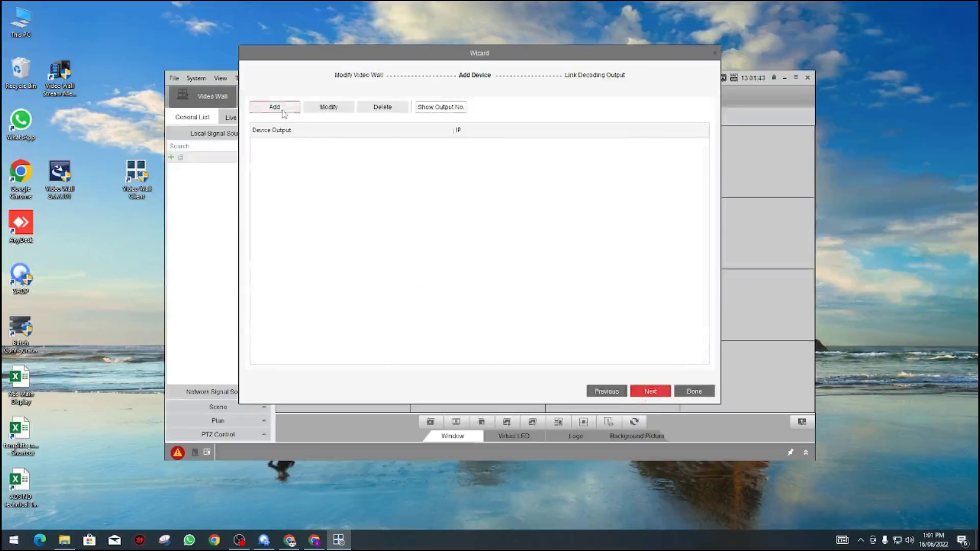
Step: Enter 192.168.100.105 from SADP as the new device's address
{"action": "left_click", "coordinate": [282, 109]}
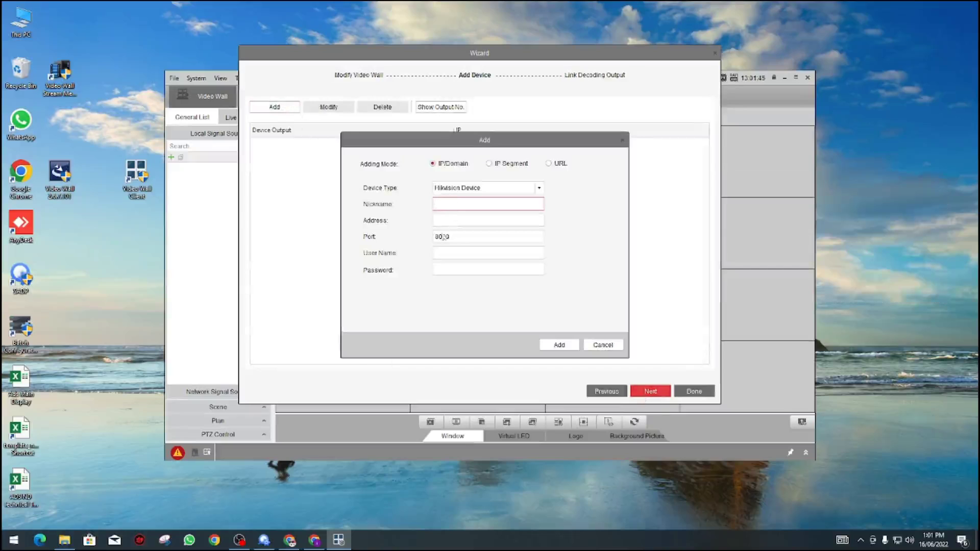
{"action": "left_click", "coordinate": [265, 541]}
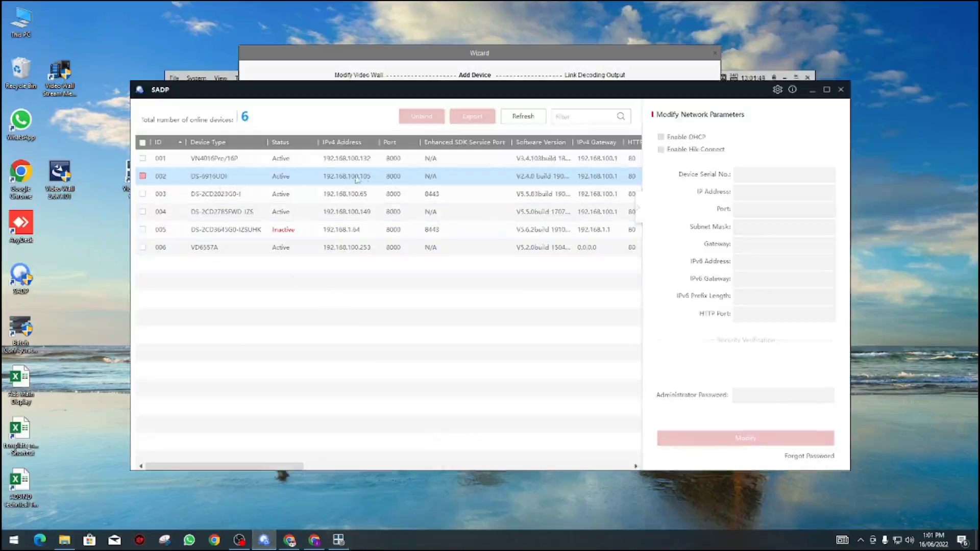
{"action": "left_click", "coordinate": [812, 90]}
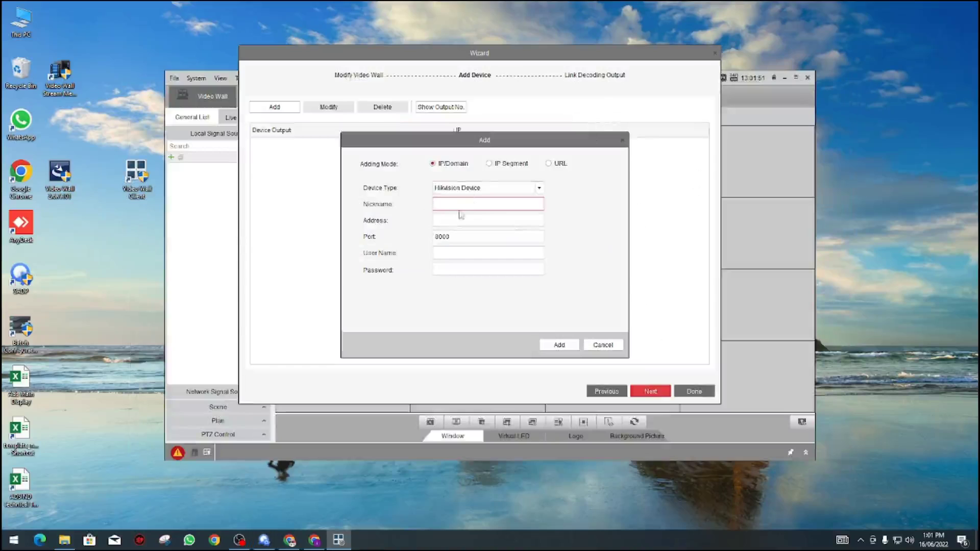
{"action": "type", "text": "92.168.100.105"}
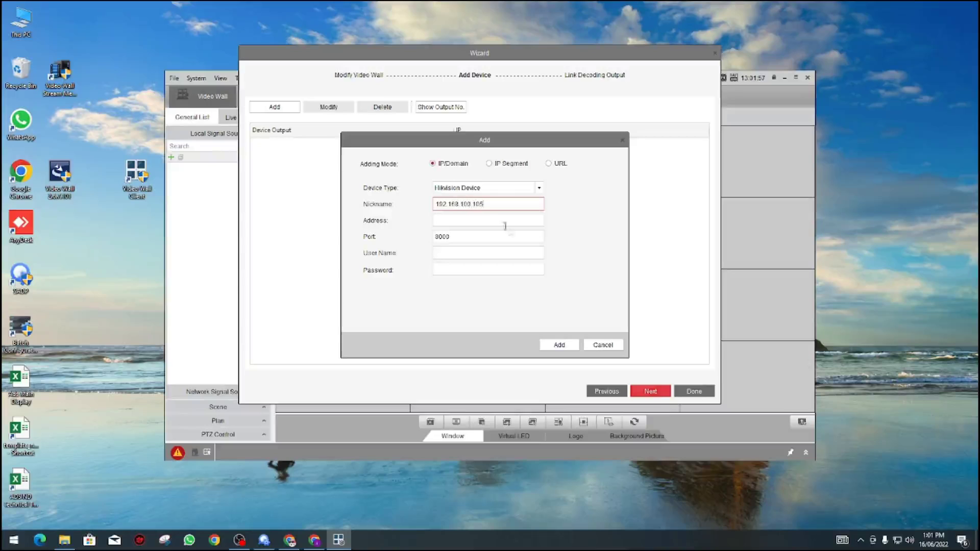
{"action": "left_click_drag", "start_coordinate": [487, 205], "coordinate": [383, 205]}
{"action": "key", "text": "ctrl+x"}
{"action": "left_click", "coordinate": [458, 220]}
{"action": "key", "text": "ctrl+v"}
Step: Nickname the device 'Decoder', enter the admin login and its password, and add it
{"action": "left_click", "coordinate": [448, 203]}
{"action": "type", "text": "Dec"}
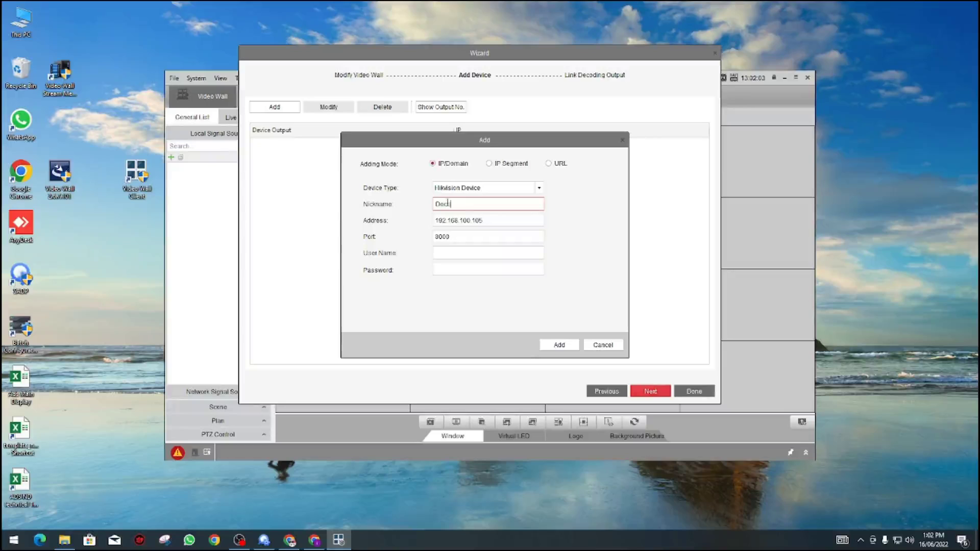
{"action": "left_click", "coordinate": [474, 253]}
{"action": "type", "text": "admin"}
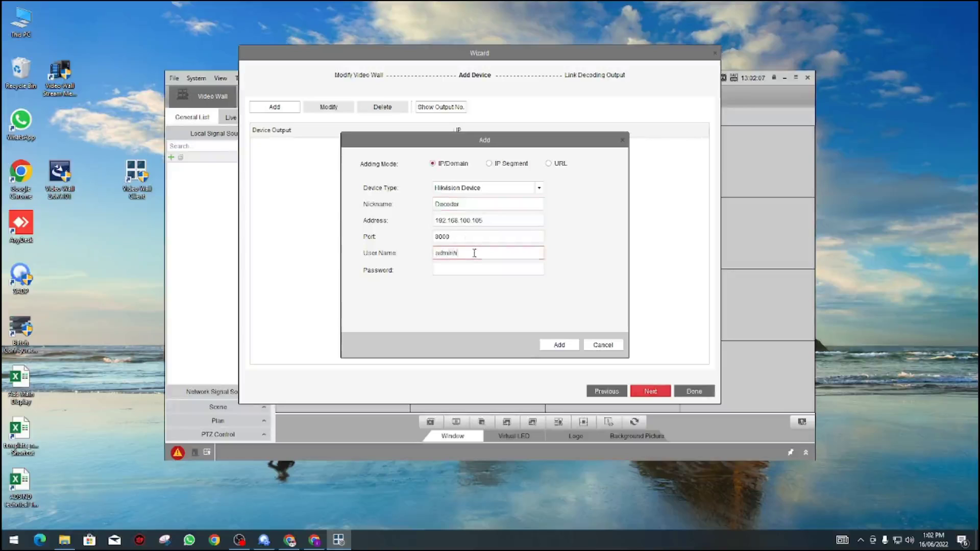
{"action": "key", "text": "Tab"}
{"action": "type", "text": "•••••••"}
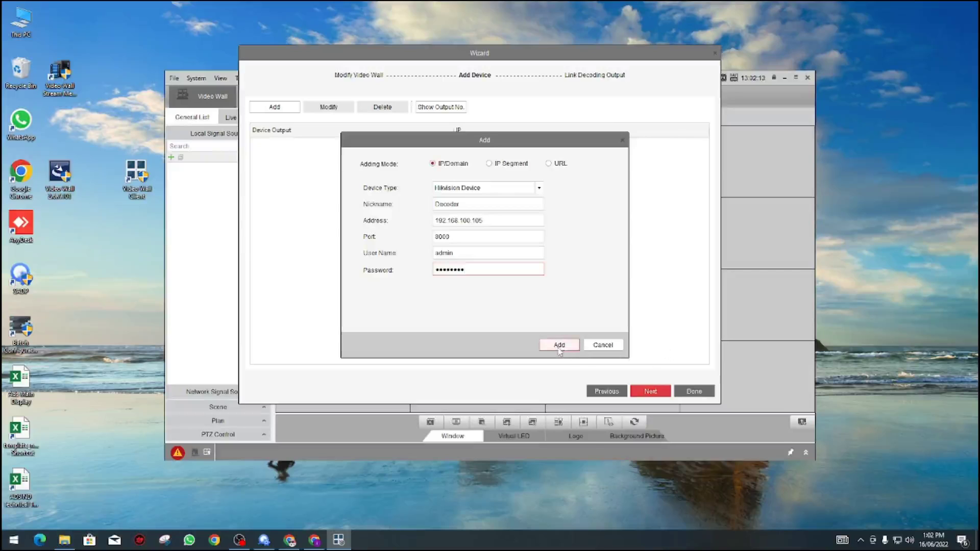
{"action": "left_click", "coordinate": [559, 346]}
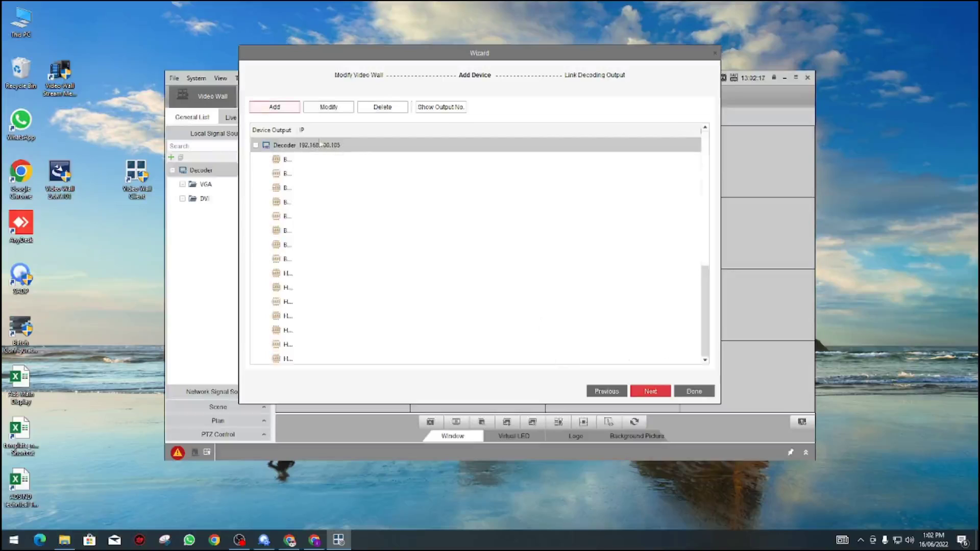
Step: Widen the Device Output column, select HDMI1, and advance to Link Decoding Output
{"action": "scroll", "coordinate": [357, 234], "scroll_direction": "down", "scroll_amount": 3}
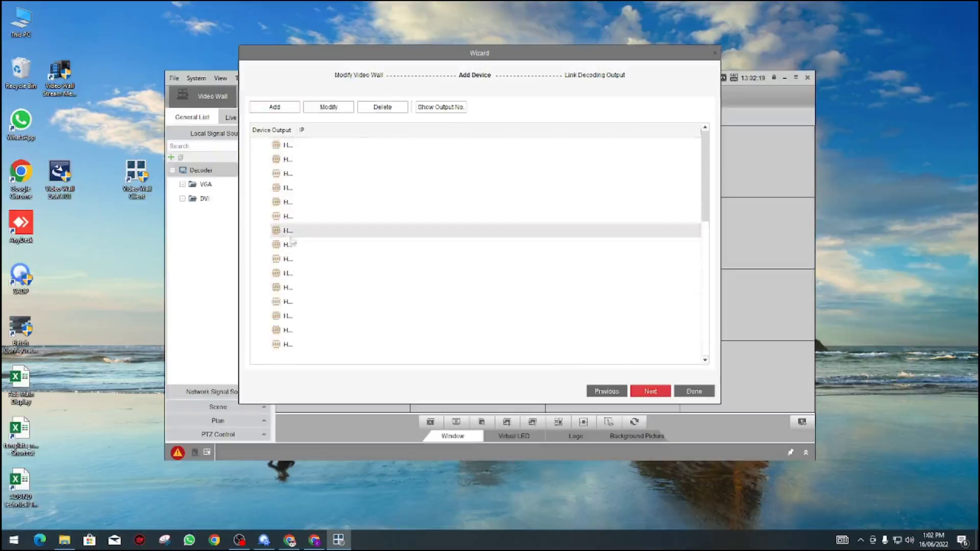
{"action": "left_click_drag", "start_coordinate": [298, 130], "coordinate": [378, 131]}
{"action": "scroll", "coordinate": [327, 265], "scroll_direction": "up", "scroll_amount": 2}
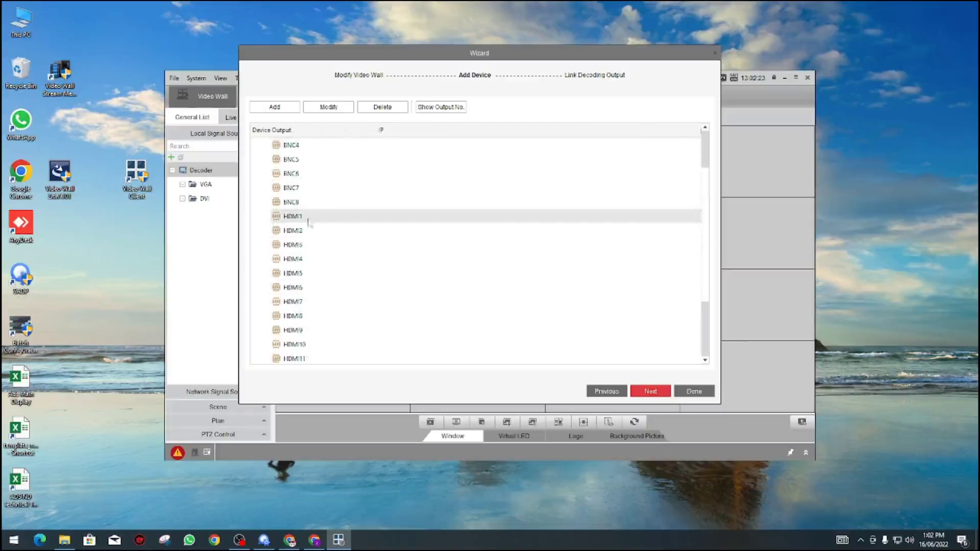
{"action": "left_click", "coordinate": [311, 222]}
{"action": "scroll", "coordinate": [343, 234], "scroll_direction": "down", "scroll_amount": 3}
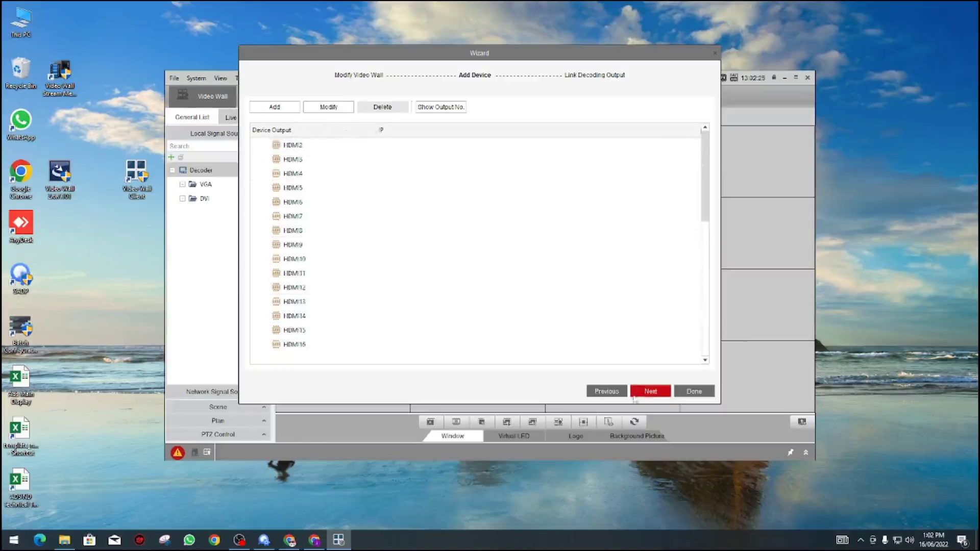
{"action": "left_click", "coordinate": [647, 393]}
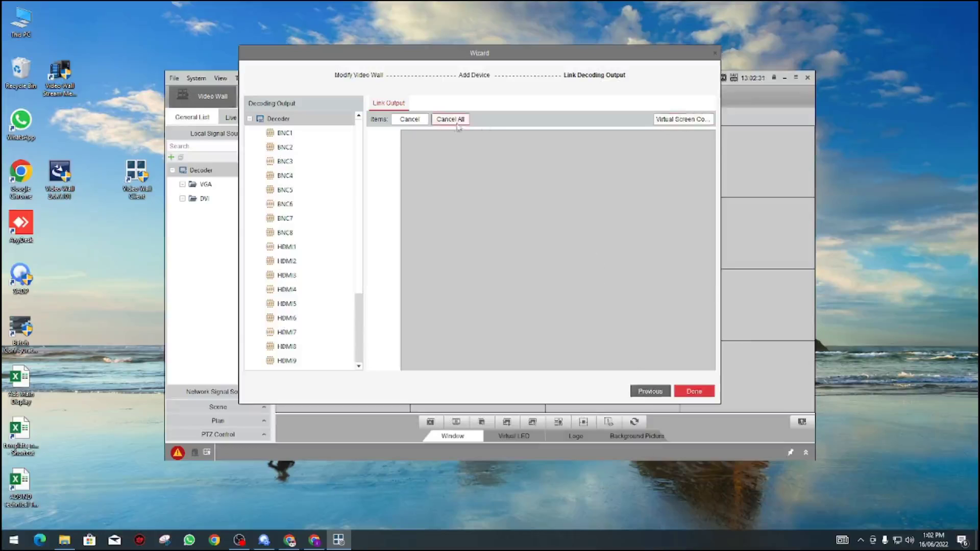
Step: Close the video wall wizard, maximize the client, and expand the empty Network Signal Source list
{"action": "left_click", "coordinate": [693, 391]}
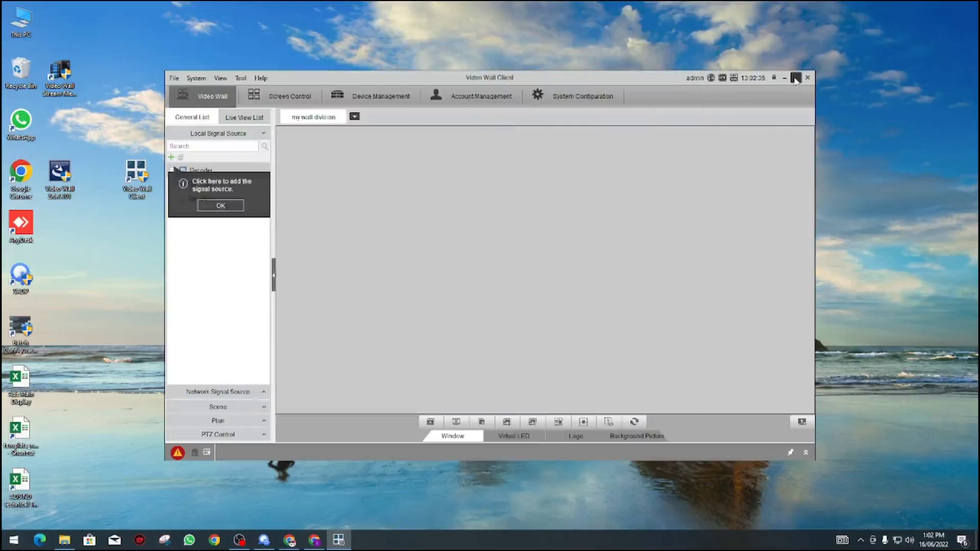
{"action": "left_click", "coordinate": [796, 77]}
{"action": "left_click", "coordinate": [54, 136]}
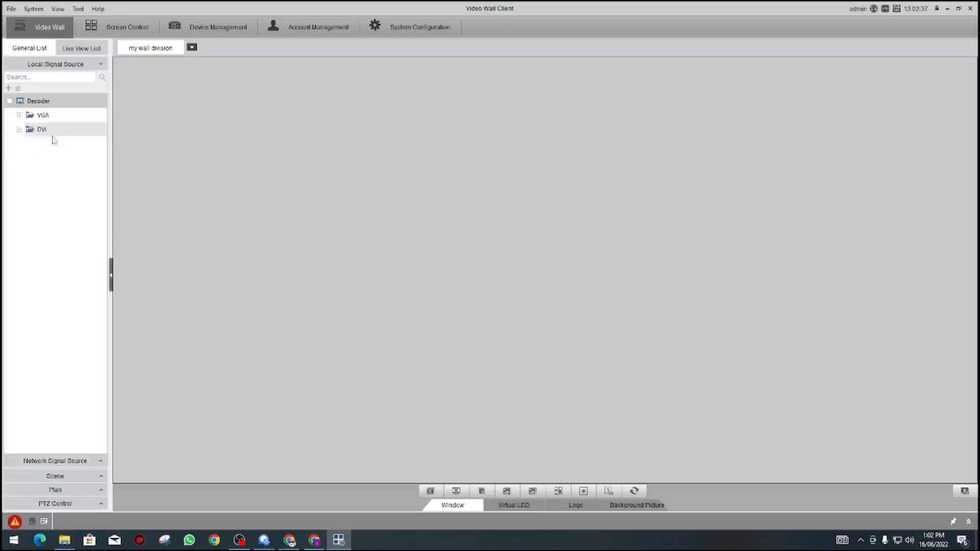
{"action": "left_click", "coordinate": [68, 465]}
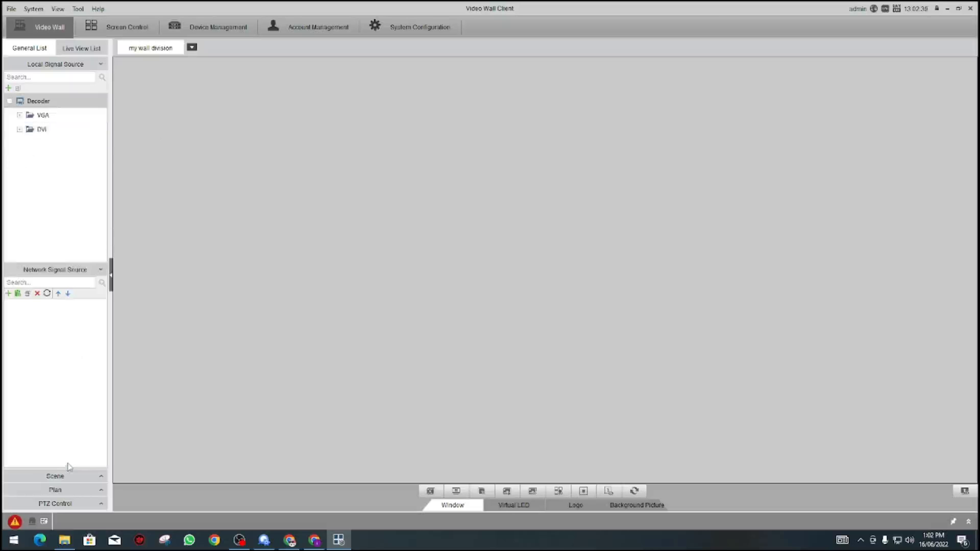
Step: Start a new network signal source with the nickname 'Office 16 Ch NVR'
{"action": "left_click", "coordinate": [8, 295]}
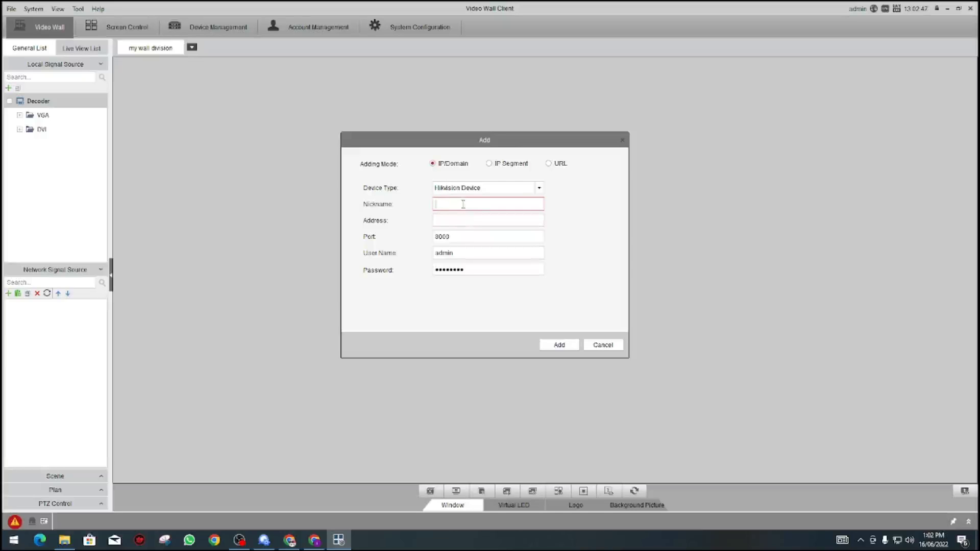
{"action": "type", "text": "Office NVR"}
{"action": "left_click", "coordinate": [455, 204]}
{"action": "type", "text": "1's CN"}
{"action": "left_click", "coordinate": [453, 218]}
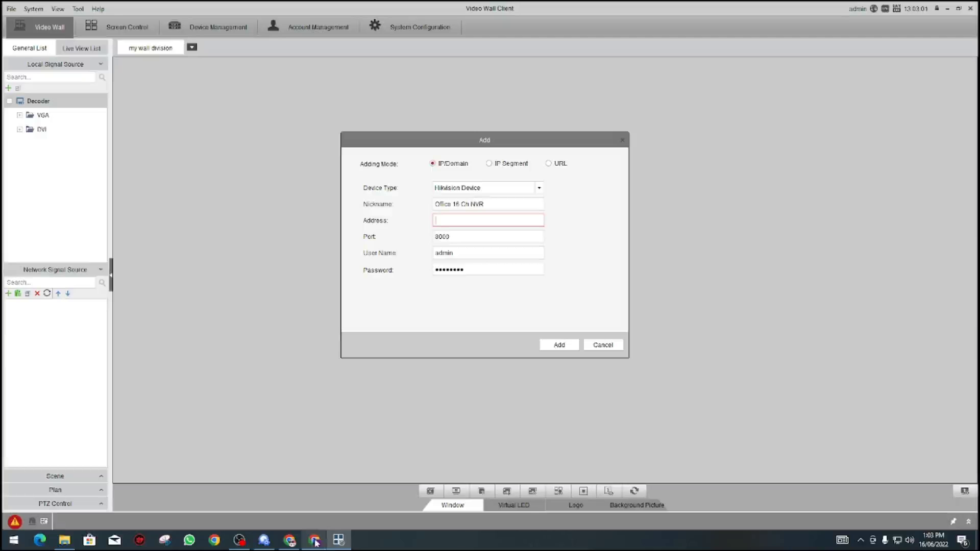
Step: Look up the VN4016Pro NVR's IP address in SADP
{"action": "left_click", "coordinate": [264, 540]}
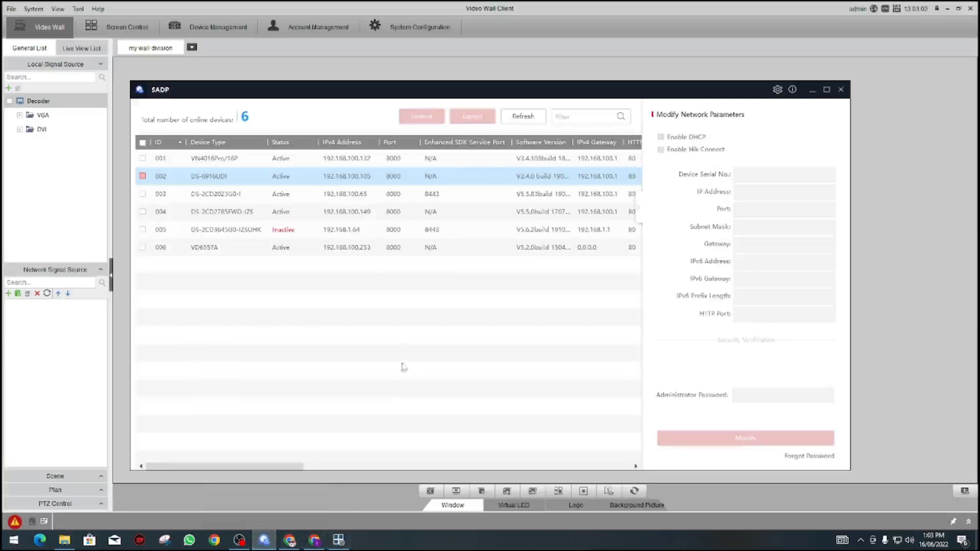
{"action": "left_click", "coordinate": [231, 251]}
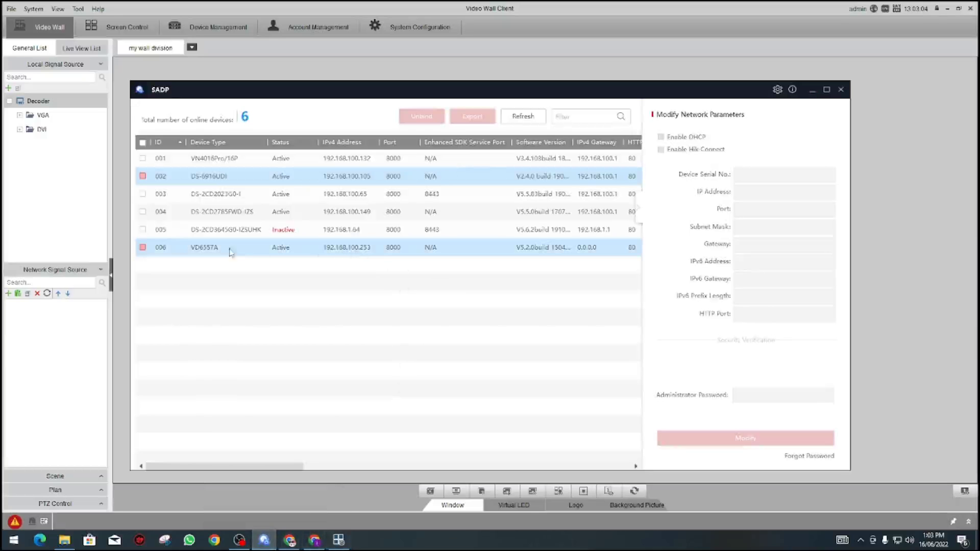
{"action": "left_click", "coordinate": [348, 250]}
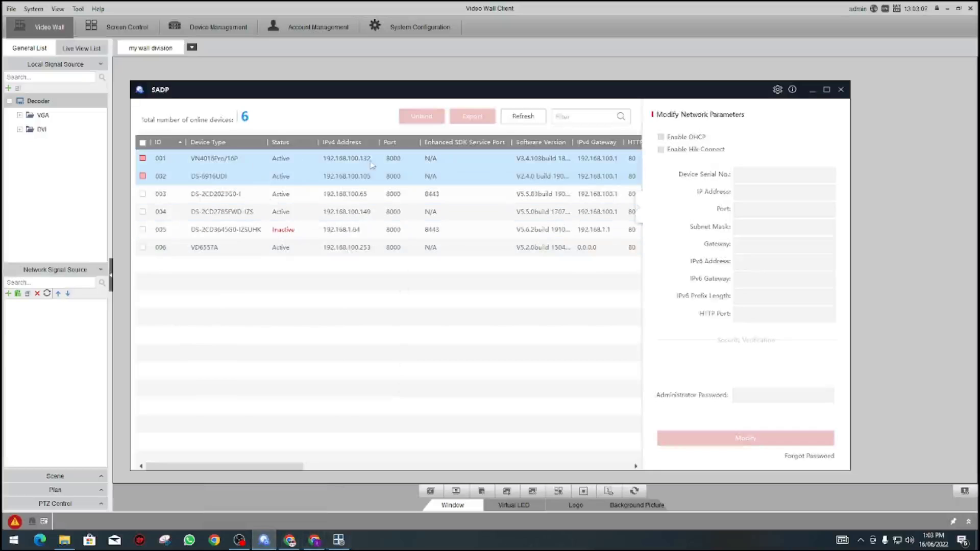
{"action": "left_click", "coordinate": [812, 90]}
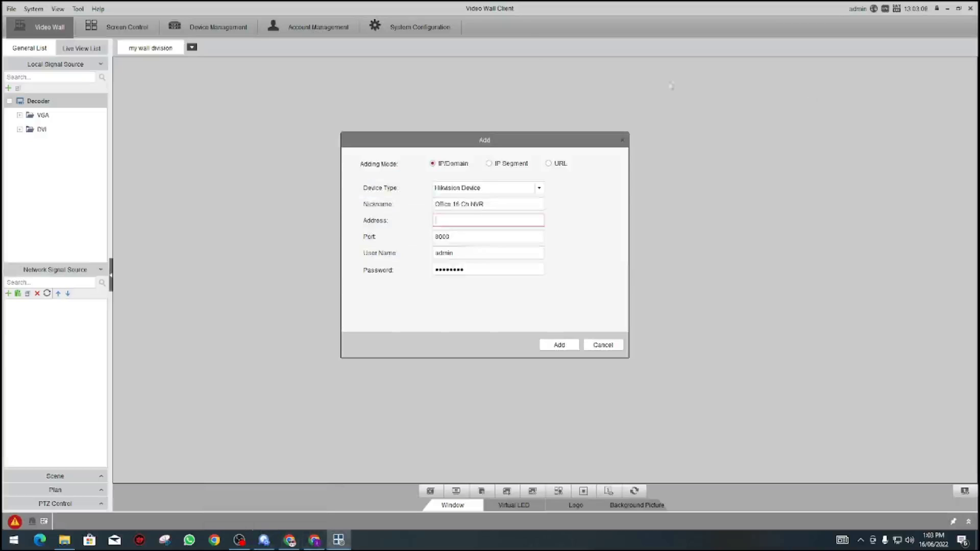
Step: Enter address 192.168.100.132 and the device password, then add the NVR
{"action": "left_click", "coordinate": [467, 220]}
{"action": "type", "text": "192.168.100.132"}
{"action": "double_click", "coordinate": [473, 269]}
{"action": "type", "text": "admin1234"}
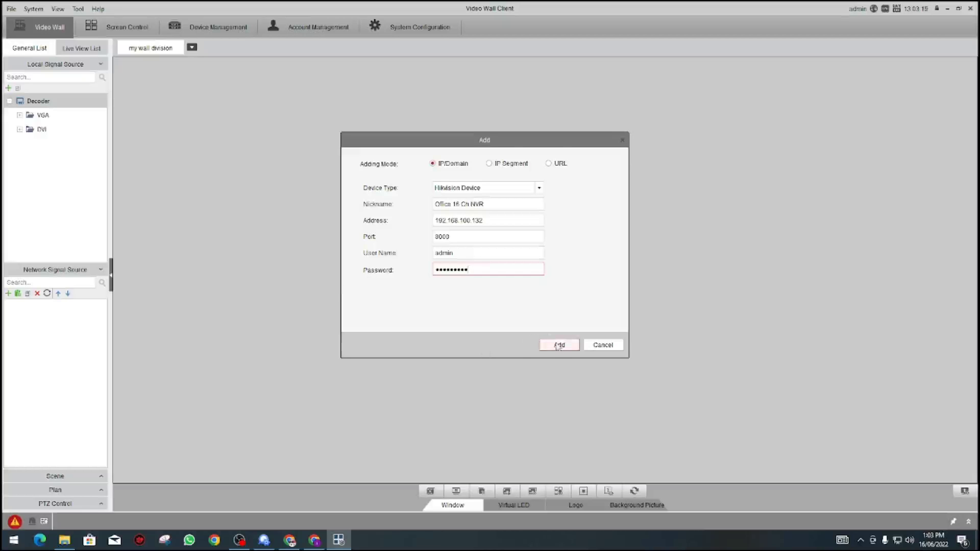
{"action": "left_click", "coordinate": [559, 346]}
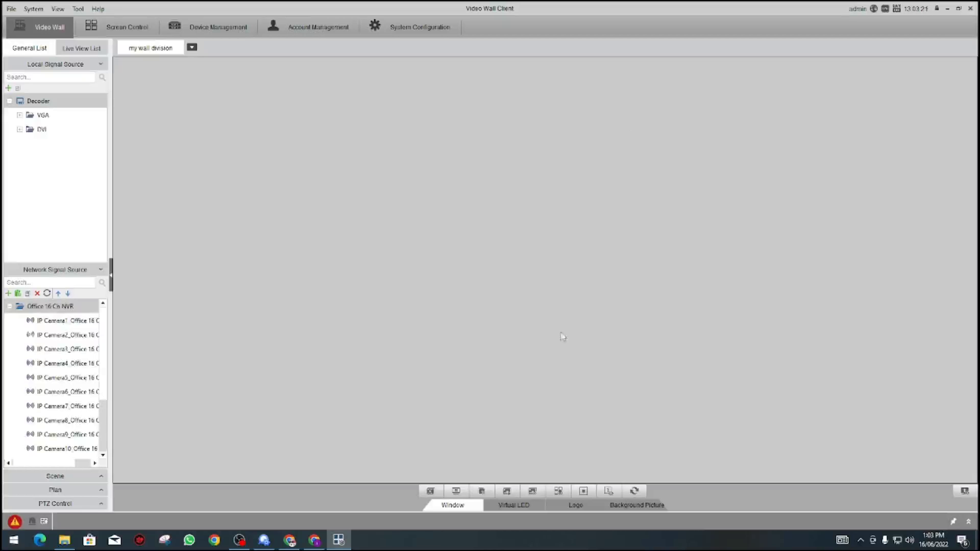
{"action": "left_click", "coordinate": [363, 252]}
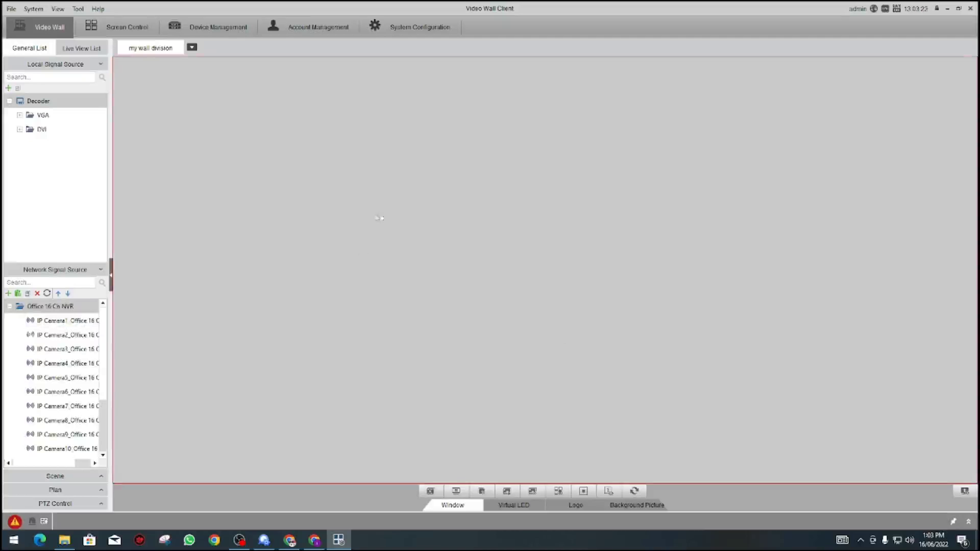
{"action": "left_click_drag", "start_coordinate": [62, 320], "coordinate": [195, 242]}
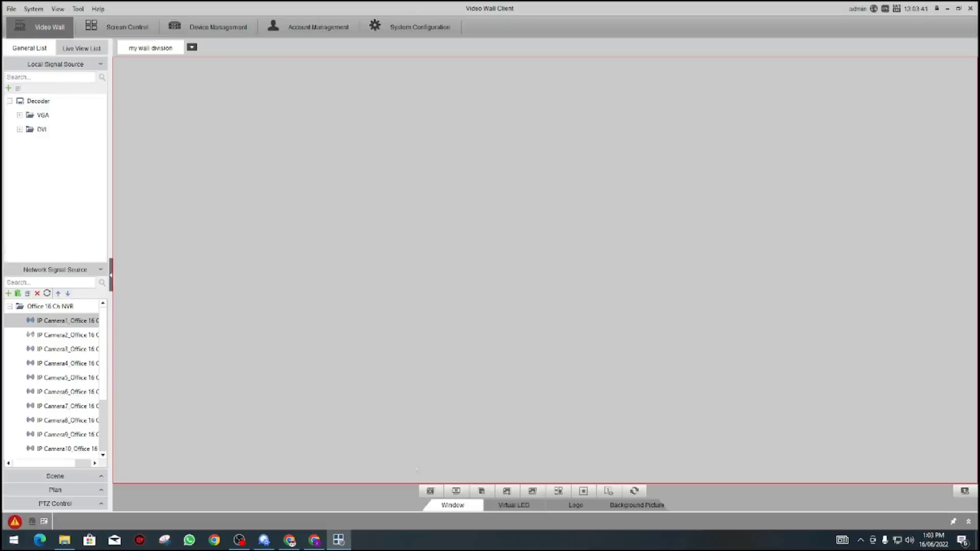
{"action": "left_click", "coordinate": [431, 493]}
{"action": "left_click", "coordinate": [389, 25]}
{"action": "left_click", "coordinate": [283, 28]}
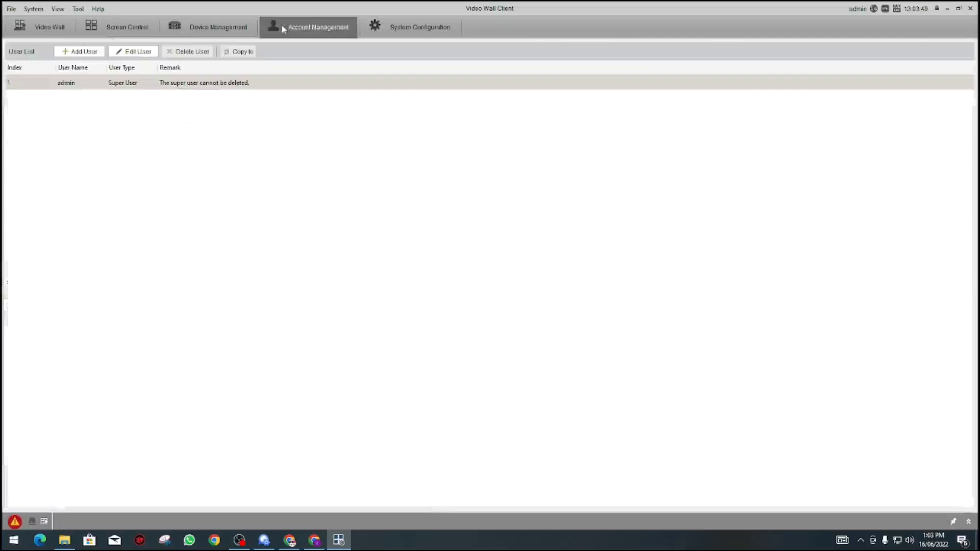
{"action": "left_click", "coordinate": [212, 29]}
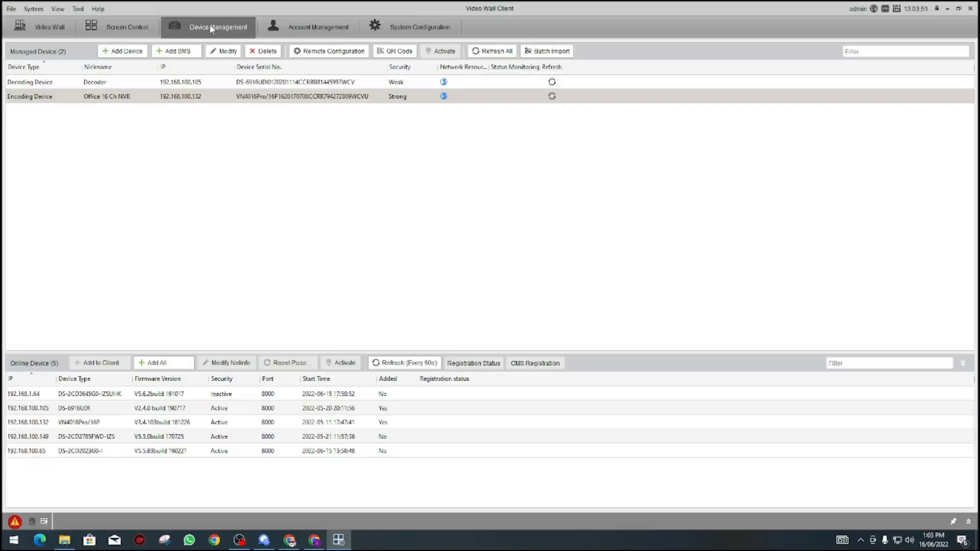
{"action": "left_click", "coordinate": [131, 27]}
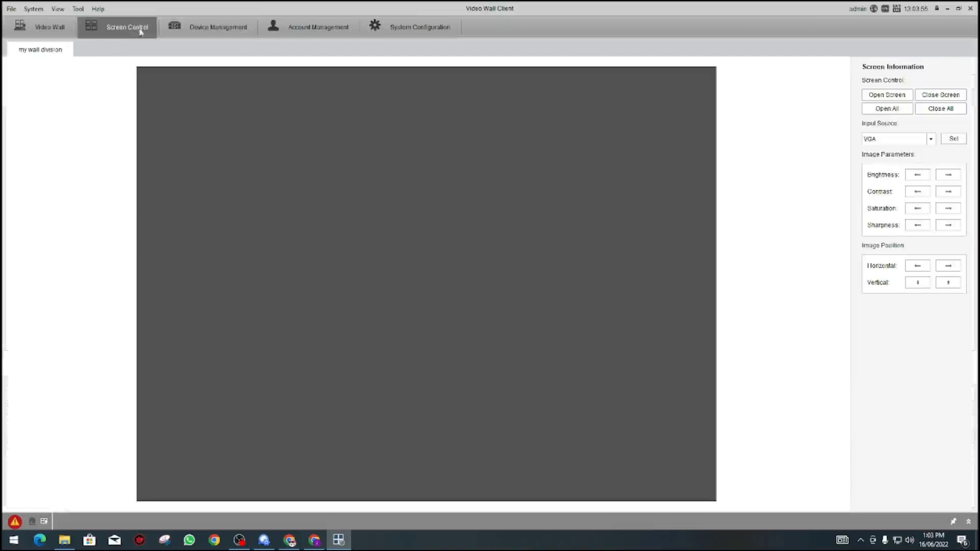
{"action": "left_click", "coordinate": [292, 211]}
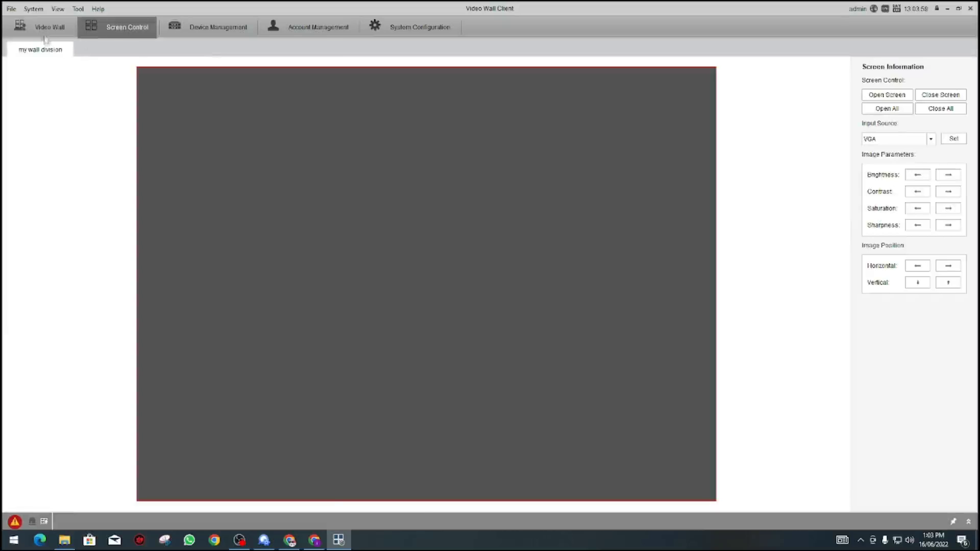
{"action": "left_click", "coordinate": [49, 29]}
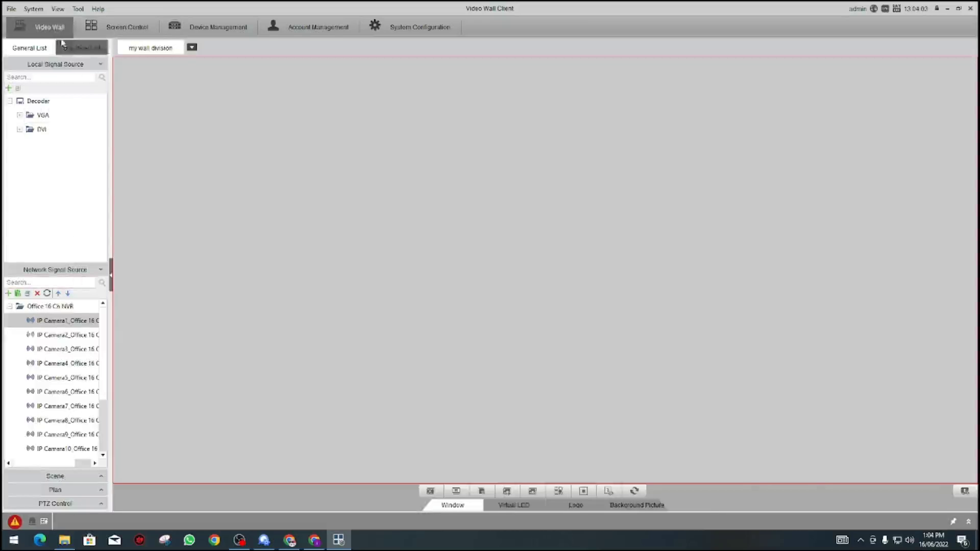
Step: Link HDMI1 to the wall and change its layout to 2 rows by 2 columns
{"action": "left_click", "coordinate": [192, 47]}
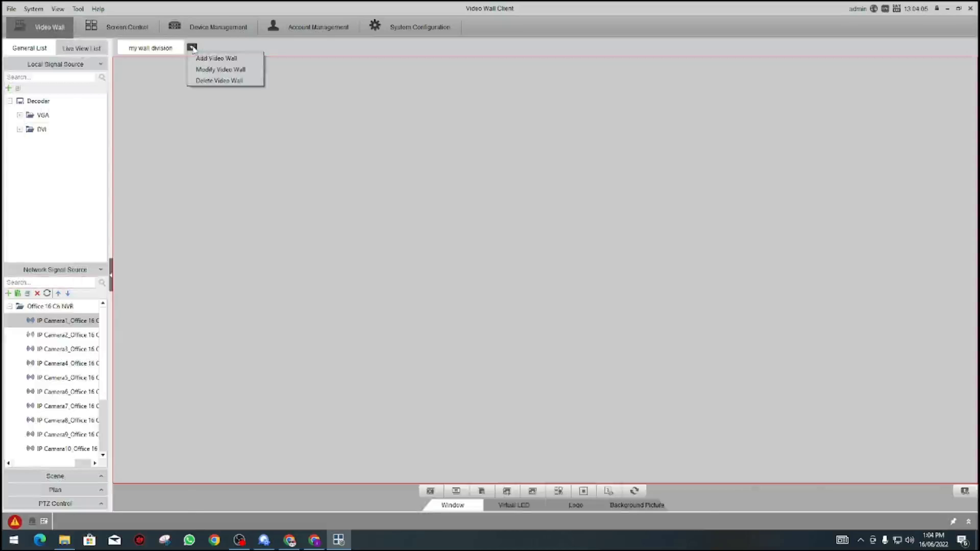
{"action": "left_click", "coordinate": [220, 69]}
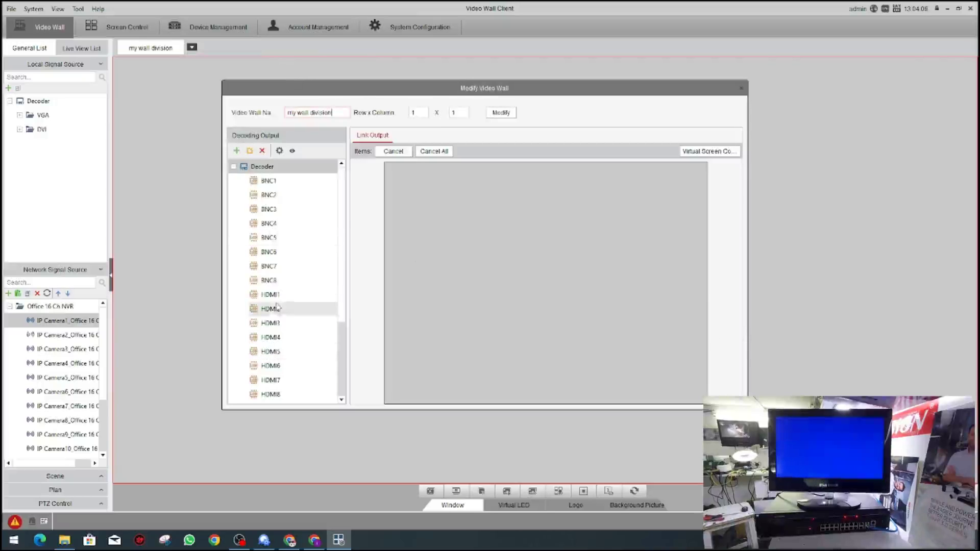
{"action": "left_click_drag", "start_coordinate": [276, 296], "coordinate": [476, 251]}
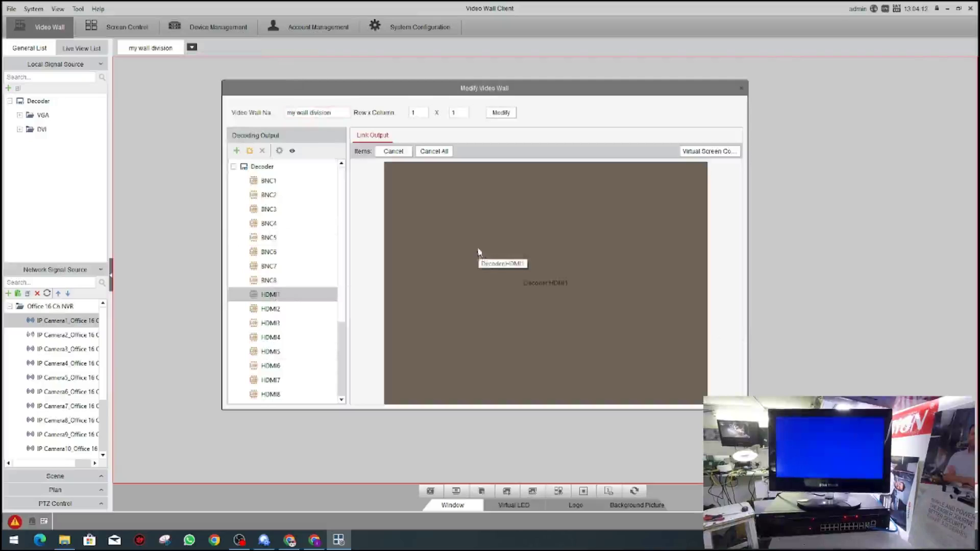
{"action": "double_click", "coordinate": [422, 112]}
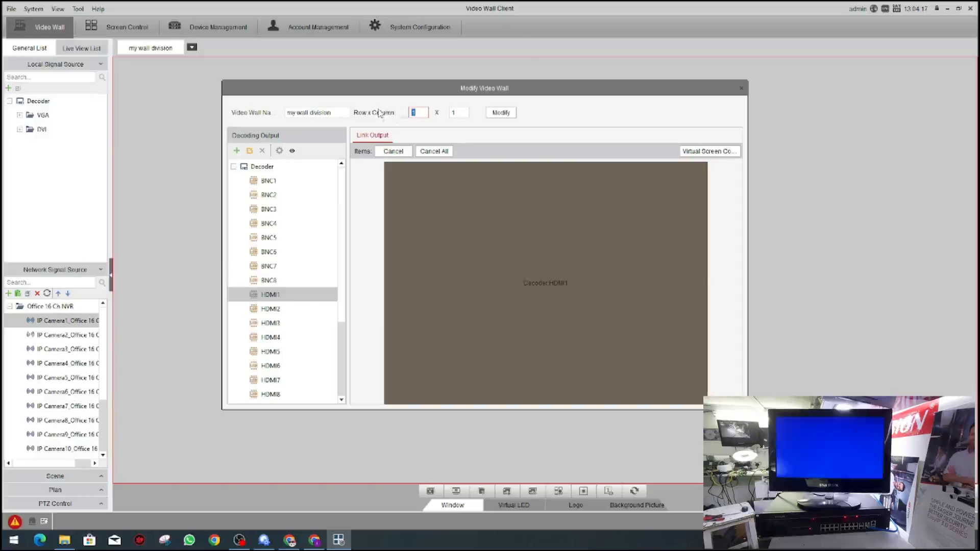
{"action": "type", "text": "2"}
{"action": "key", "text": "Tab"}
{"action": "type", "text": "2"}
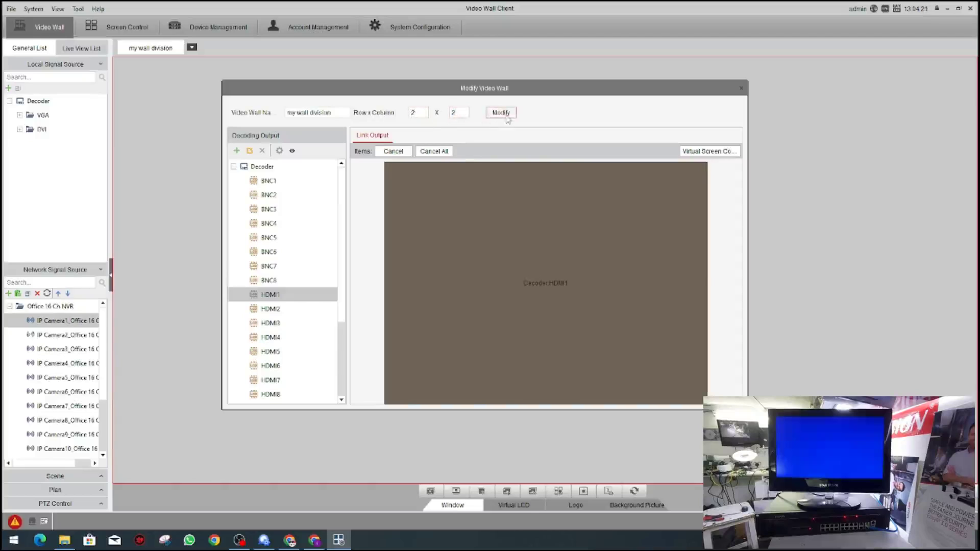
{"action": "left_click", "coordinate": [508, 118]}
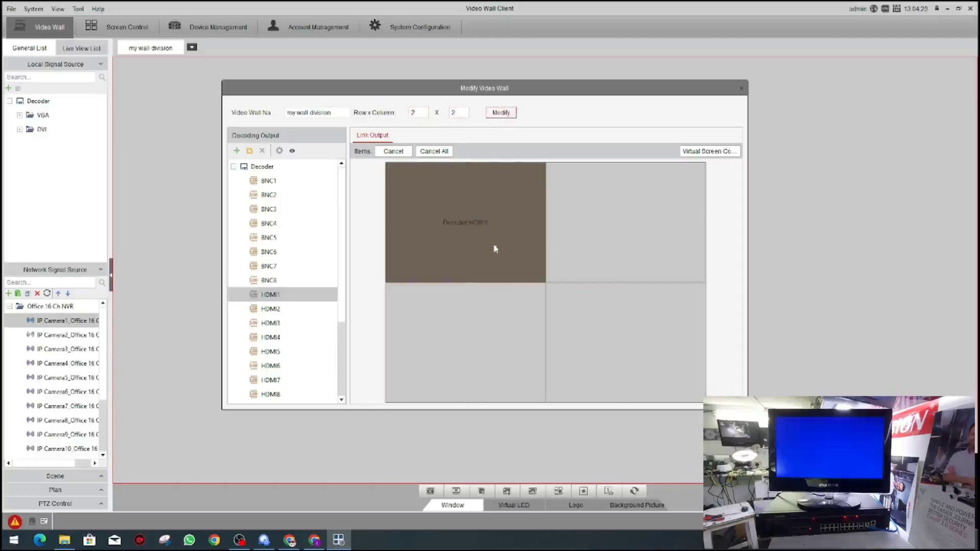
Step: Link HDMI2, HDMI3 and HDMI4 to the remaining screens and save the wall
{"action": "left_click_drag", "start_coordinate": [268, 309], "coordinate": [630, 241]}
{"action": "left_click", "coordinate": [271, 324]}
{"action": "left_click_drag", "start_coordinate": [417, 328], "coordinate": [418, 331]}
{"action": "left_click_drag", "start_coordinate": [271, 338], "coordinate": [627, 345]}
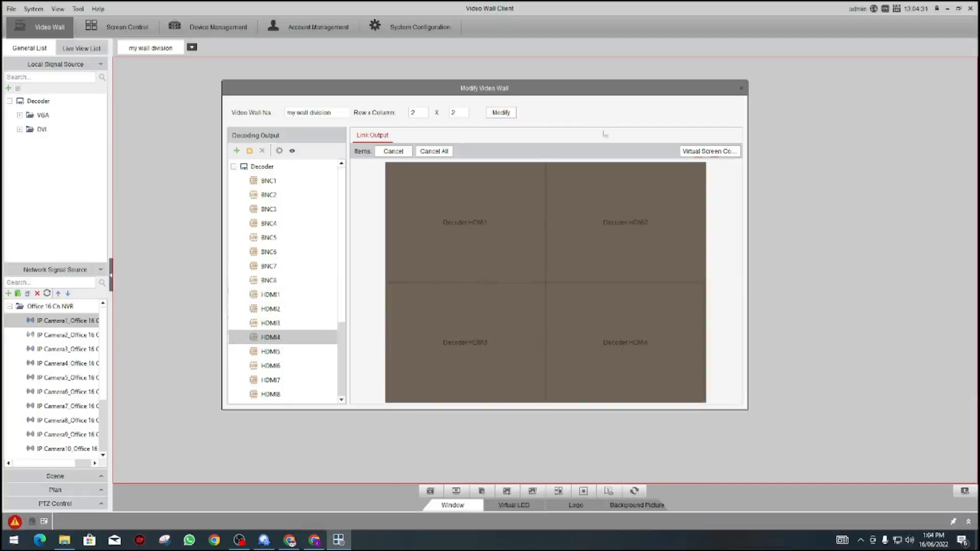
{"action": "left_click", "coordinate": [495, 116]}
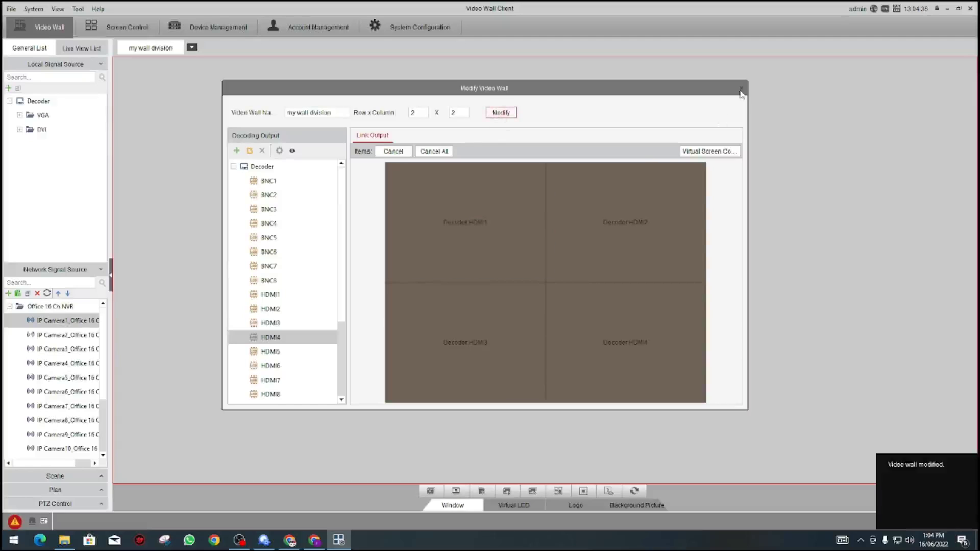
Step: Place IP Camera1 on the top-left HDMI1 screen and briefly toggle live view
{"action": "left_click", "coordinate": [740, 92]}
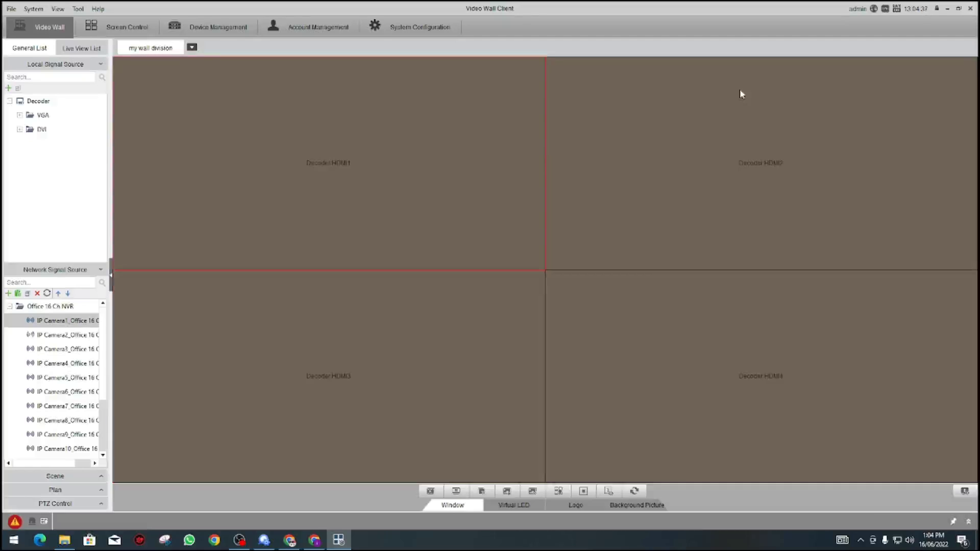
{"action": "left_click_drag", "start_coordinate": [59, 321], "coordinate": [261, 251]}
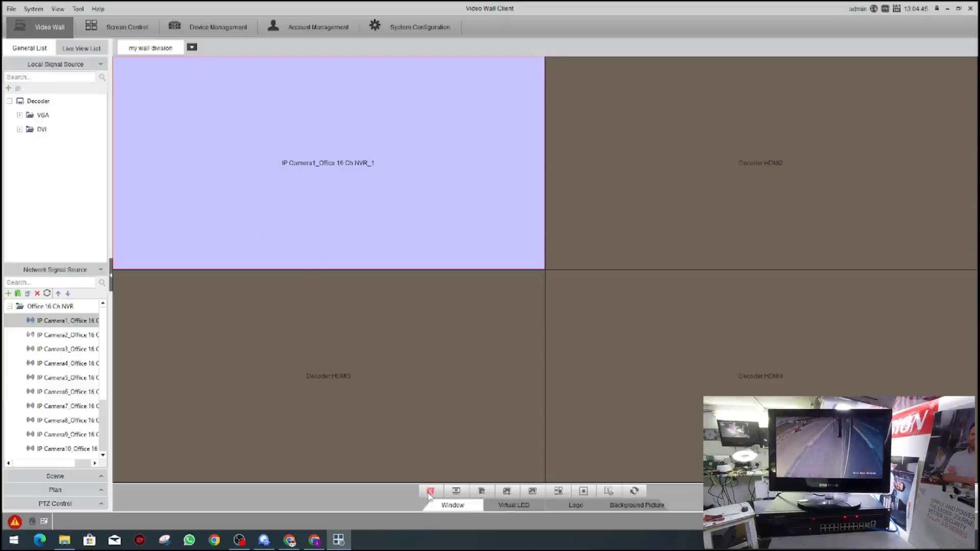
{"action": "left_click", "coordinate": [430, 491]}
{"action": "left_click", "coordinate": [431, 491]}
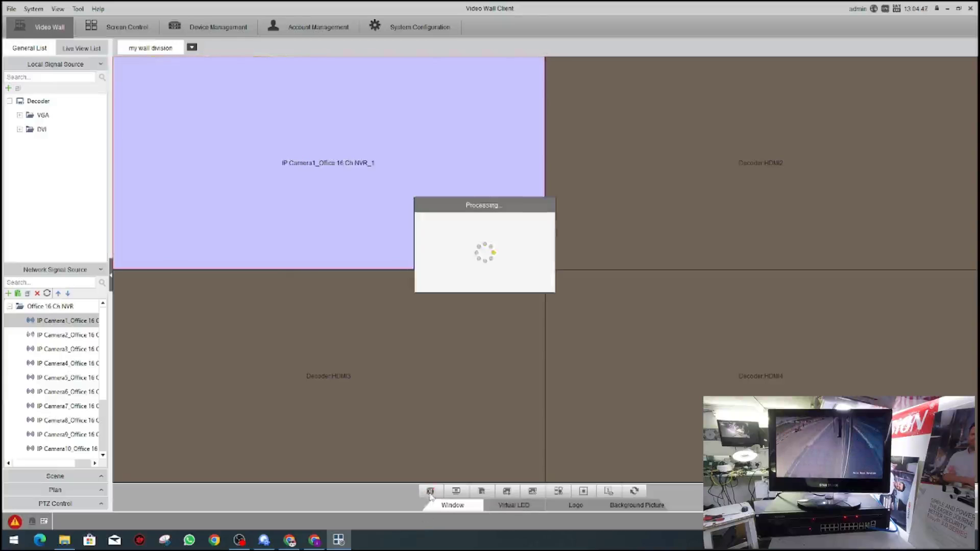
{"action": "mouse_move", "coordinate": [376, 219]}
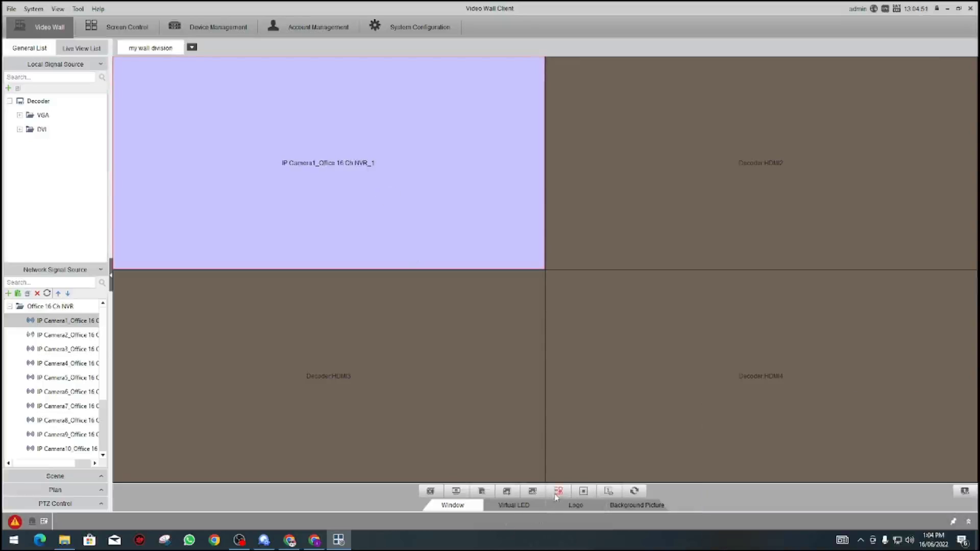
Step: Try Virtual LED mode and the Screen Control page, then select the HDMI1 screen
{"action": "left_click", "coordinate": [532, 509]}
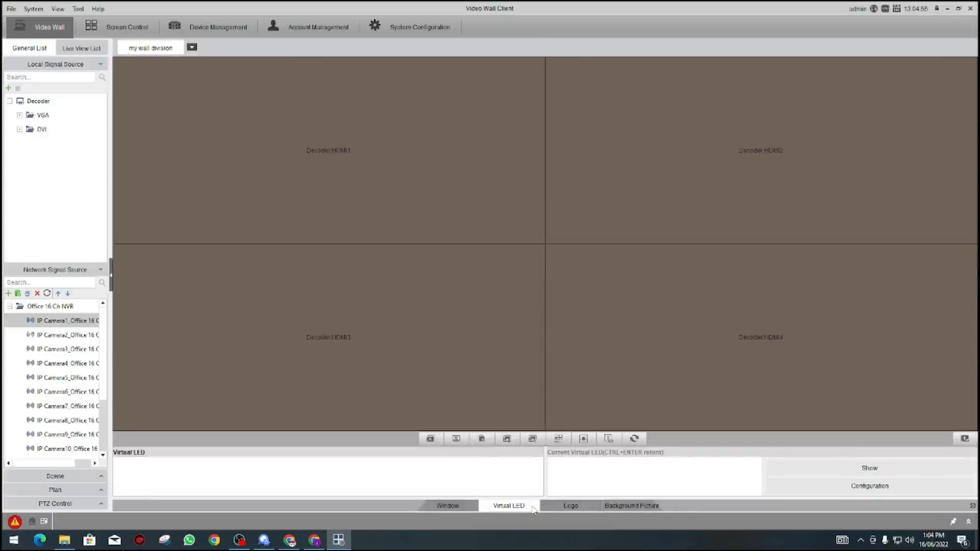
{"action": "left_click", "coordinate": [532, 509]}
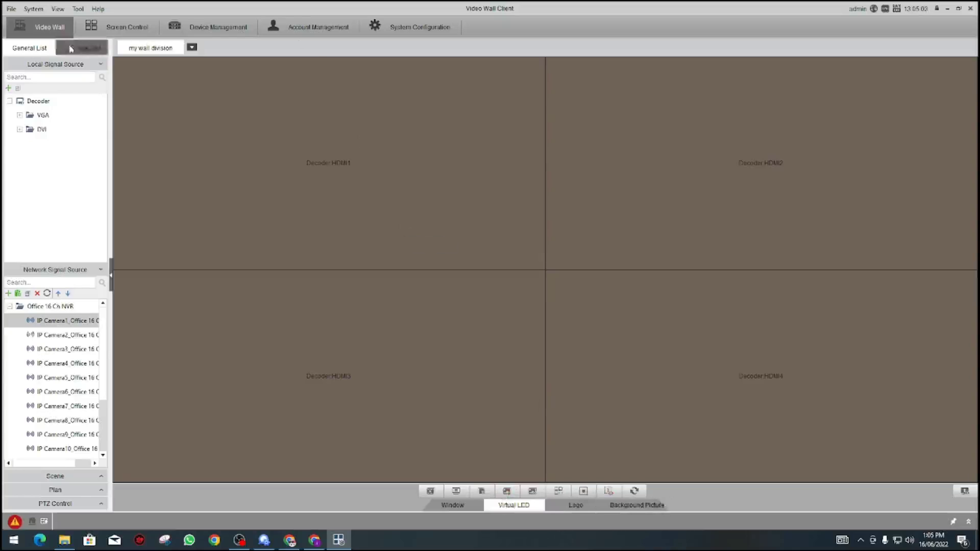
{"action": "left_click", "coordinate": [128, 29]}
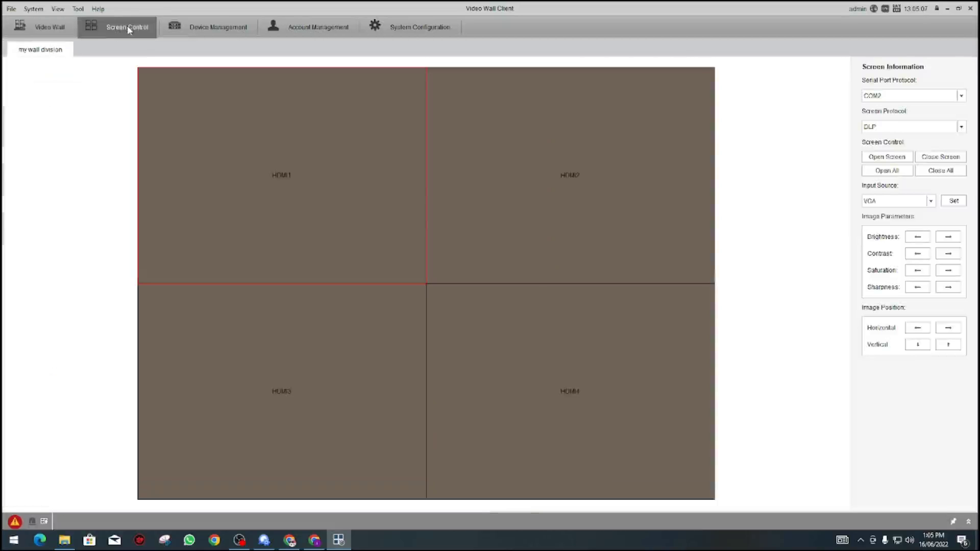
{"action": "left_click", "coordinate": [53, 30]}
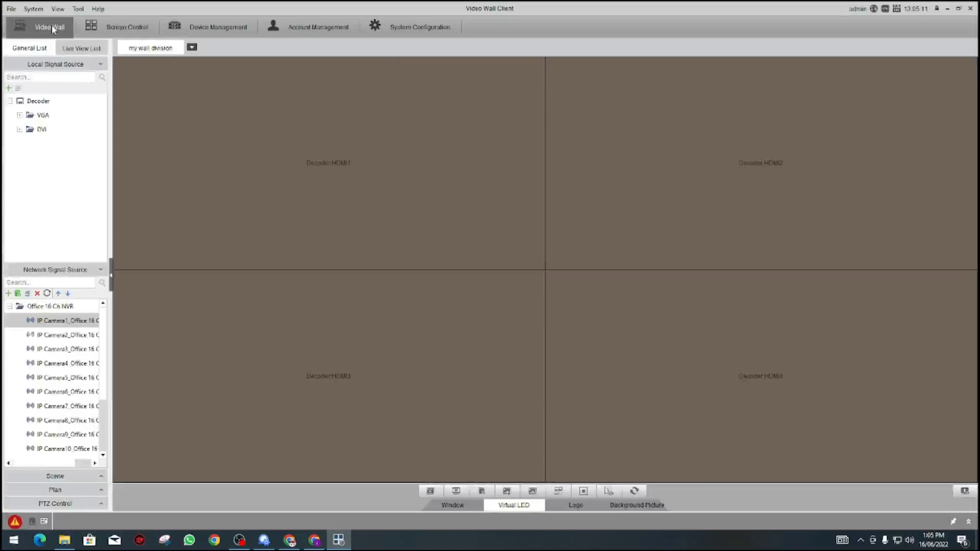
{"action": "left_click", "coordinate": [311, 167]}
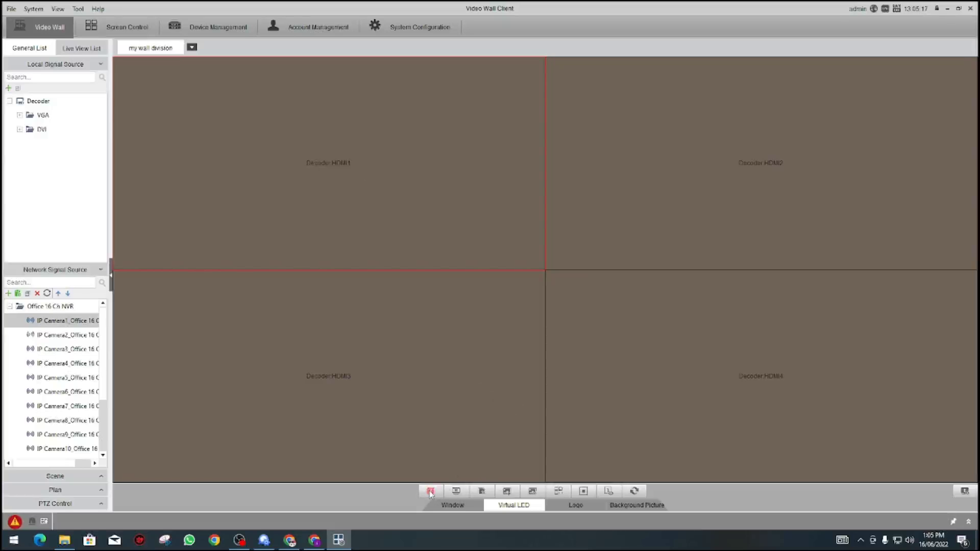
Step: Select the IP Camera1 window on HDMI1 and apply the 16-pane split layout
{"action": "left_click", "coordinate": [456, 507]}
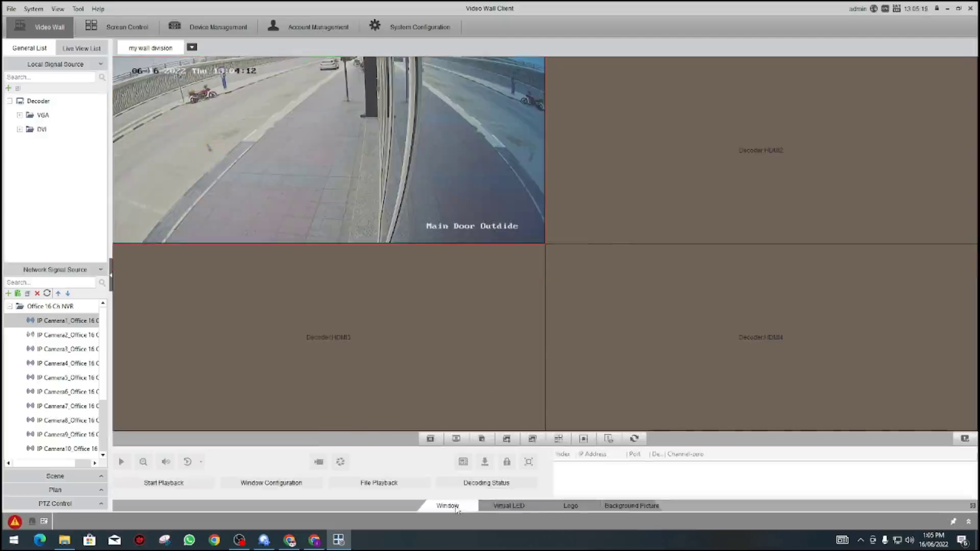
{"action": "left_click", "coordinate": [333, 138]}
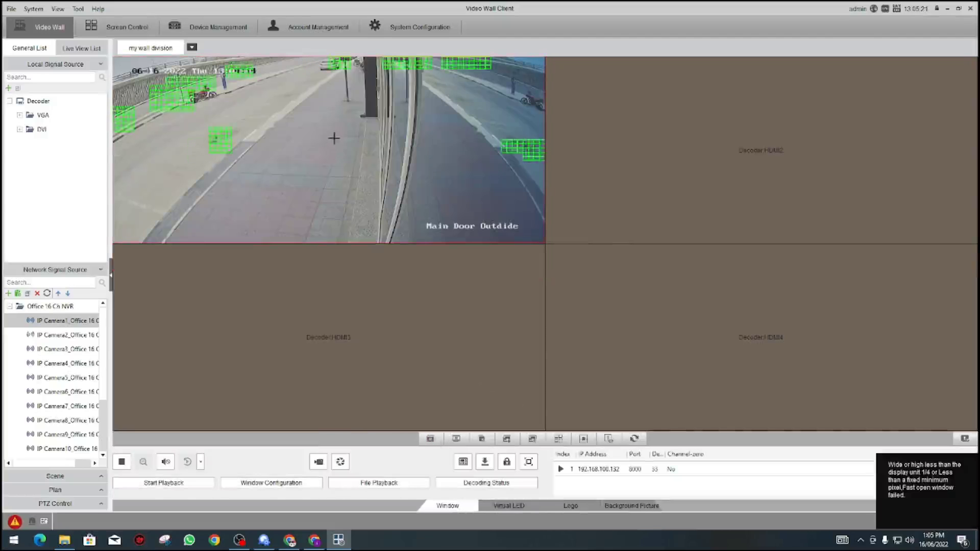
{"action": "left_click", "coordinate": [463, 461]}
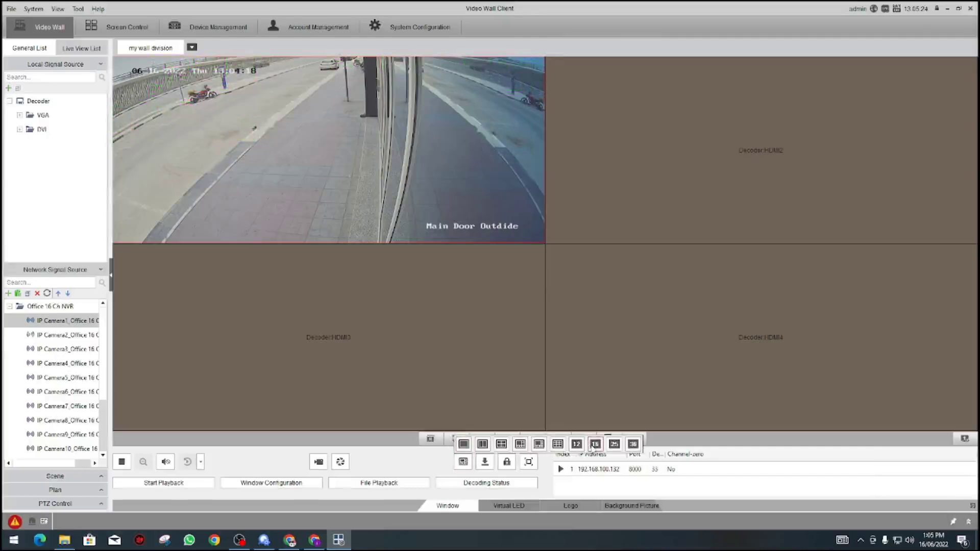
{"action": "left_click", "coordinate": [594, 444]}
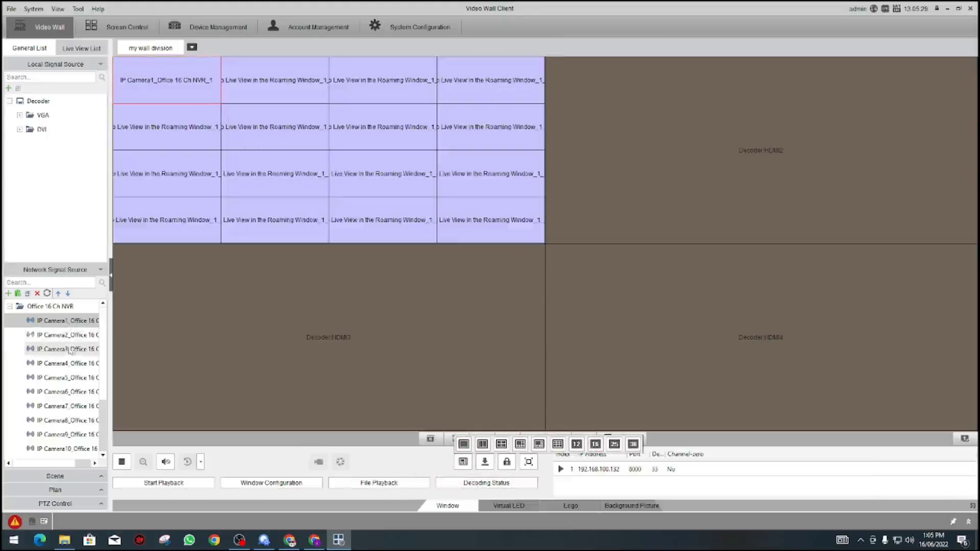
Step: Fill the top two rows of panes with IP Cameras 3, 4, 5, 6, 7 and 9
{"action": "left_click_drag", "start_coordinate": [57, 348], "coordinate": [258, 94]}
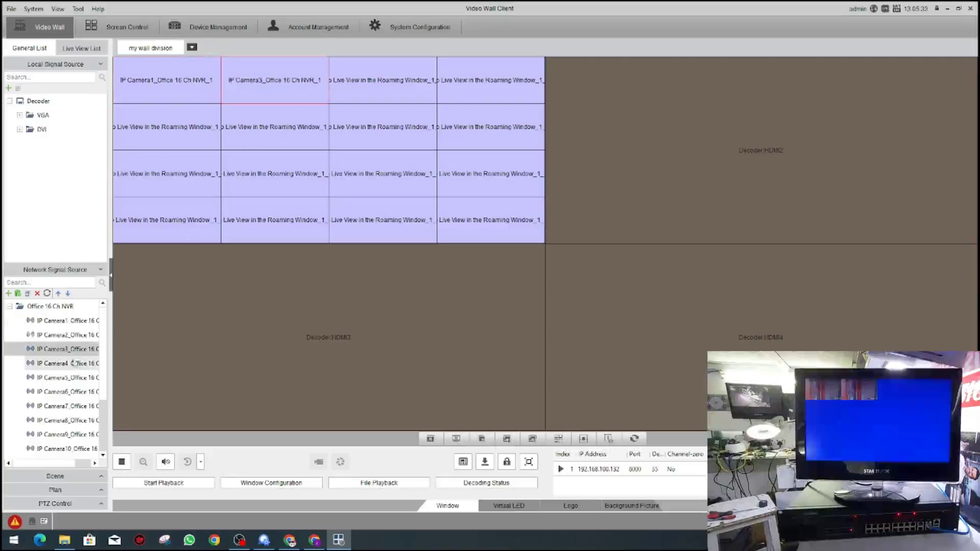
{"action": "left_click_drag", "start_coordinate": [72, 362], "coordinate": [391, 97]}
{"action": "left_click_drag", "start_coordinate": [56, 377], "coordinate": [482, 84]}
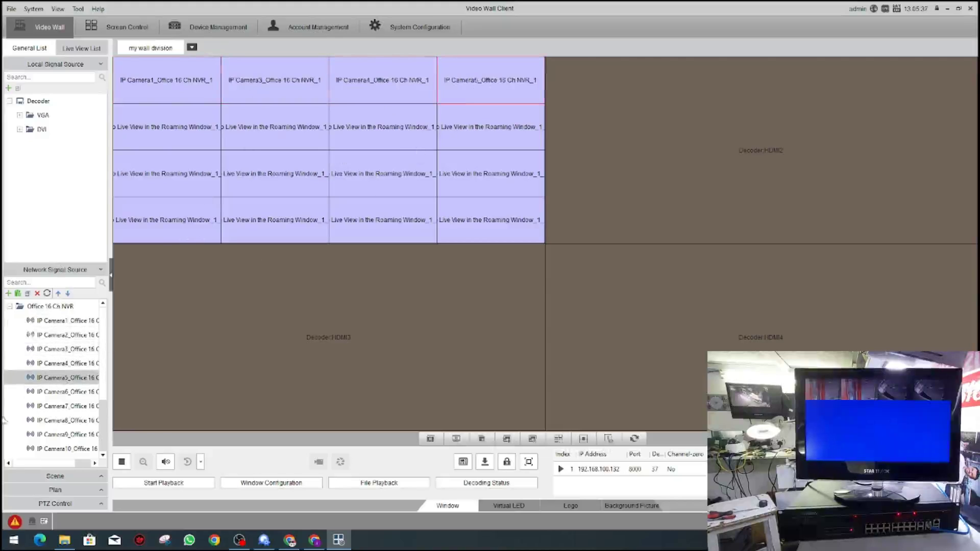
{"action": "left_click_drag", "start_coordinate": [56, 392], "coordinate": [263, 149]}
{"action": "left_click_drag", "start_coordinate": [65, 422], "coordinate": [405, 122]}
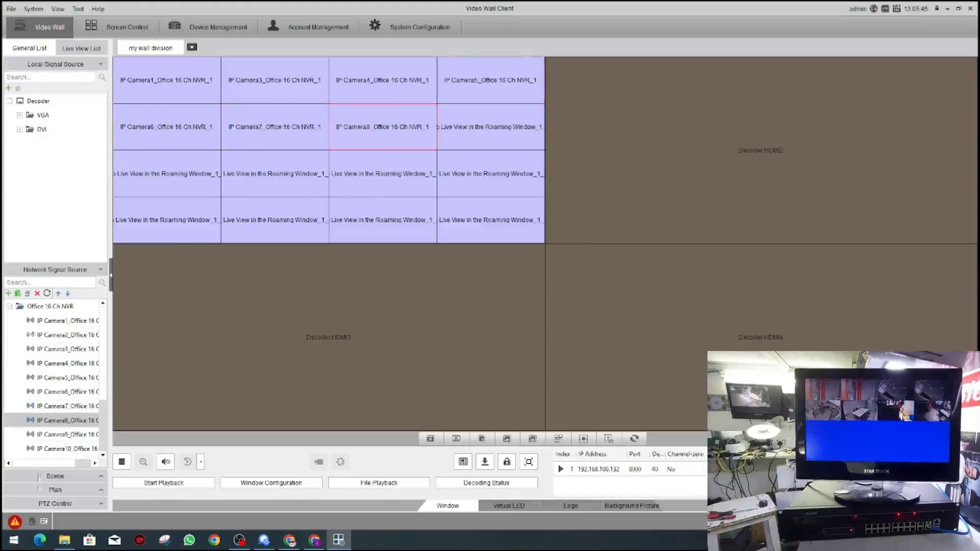
{"action": "left_click_drag", "start_coordinate": [66, 434], "coordinate": [470, 137]}
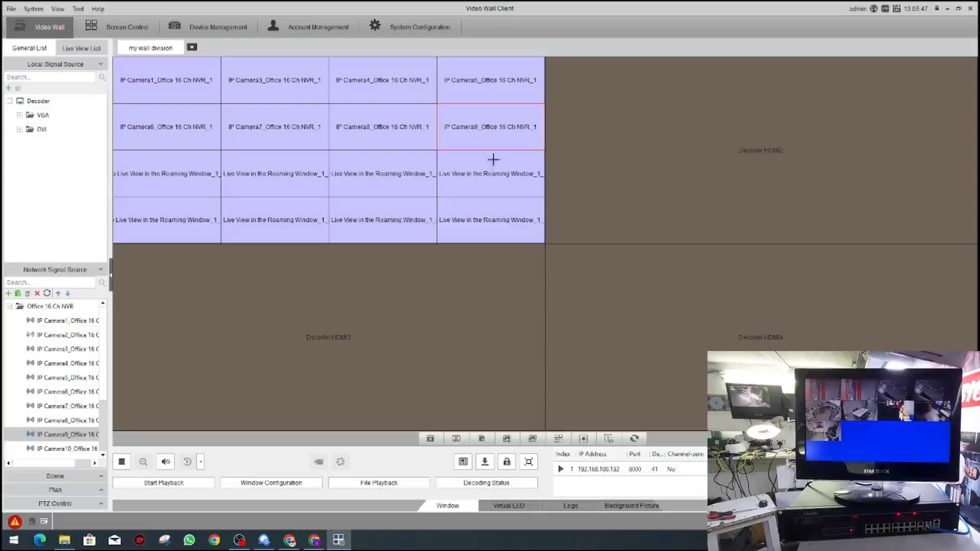
Step: Fill the bottom two rows with IP Cameras 1, 3, 4, 5, 6, 7 and 8
{"action": "left_click", "coordinate": [71, 321]}
{"action": "left_click_drag", "start_coordinate": [71, 321], "coordinate": [193, 172]}
{"action": "left_click", "coordinate": [51, 336]}
{"action": "left_click_drag", "start_coordinate": [48, 352], "coordinate": [245, 173]}
{"action": "left_click_drag", "start_coordinate": [60, 368], "coordinate": [367, 176]}
{"action": "left_click_drag", "start_coordinate": [67, 380], "coordinate": [477, 181]}
{"action": "left_click", "coordinate": [78, 392]}
{"action": "left_click_drag", "start_coordinate": [78, 397], "coordinate": [171, 220]}
{"action": "left_click_drag", "start_coordinate": [224, 245], "coordinate": [247, 223]}
{"action": "left_click_drag", "start_coordinate": [60, 420], "coordinate": [459, 224]}
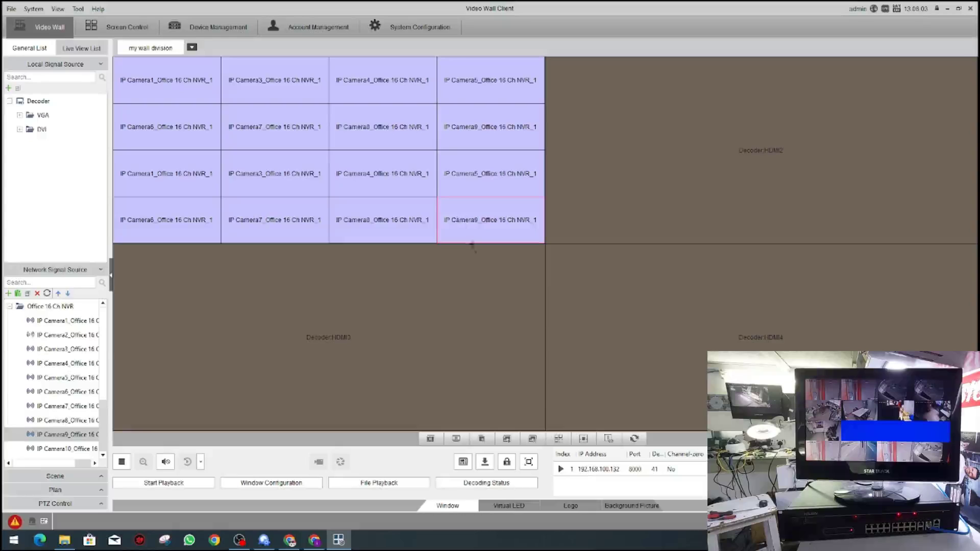
Step: Toggle live view across all sixteen panes, then drop IP Camera1 onto the HDMI2 screen
{"action": "left_click", "coordinate": [430, 439]}
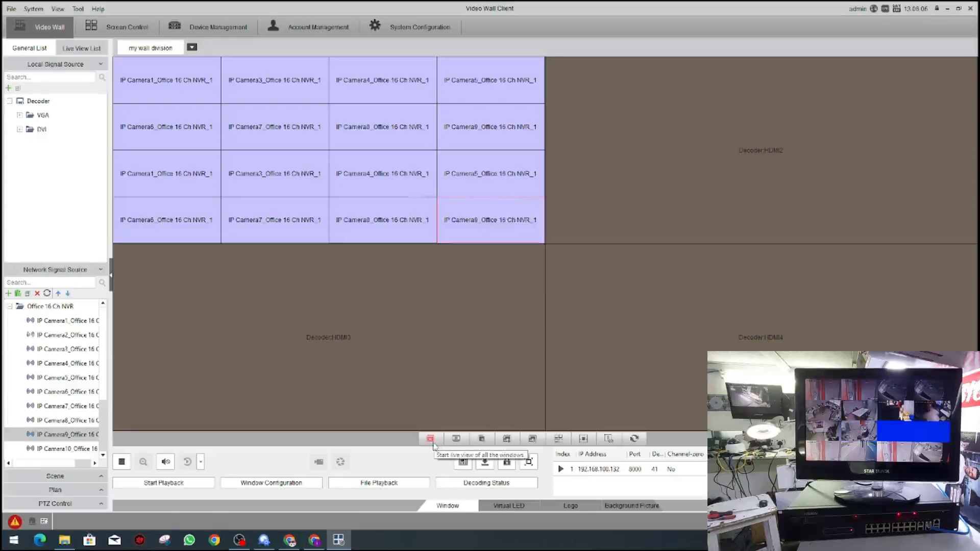
{"action": "left_click", "coordinate": [427, 442]}
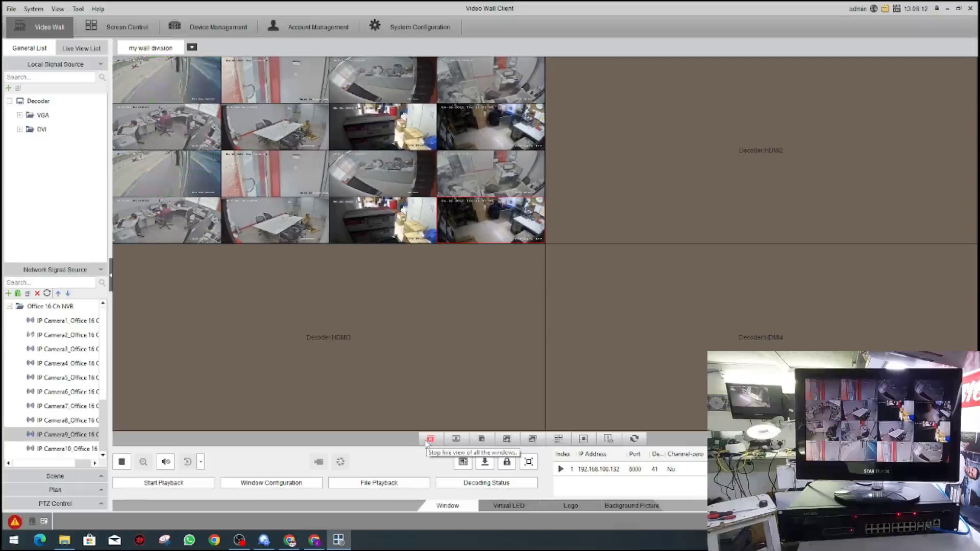
{"action": "left_click", "coordinate": [429, 439]}
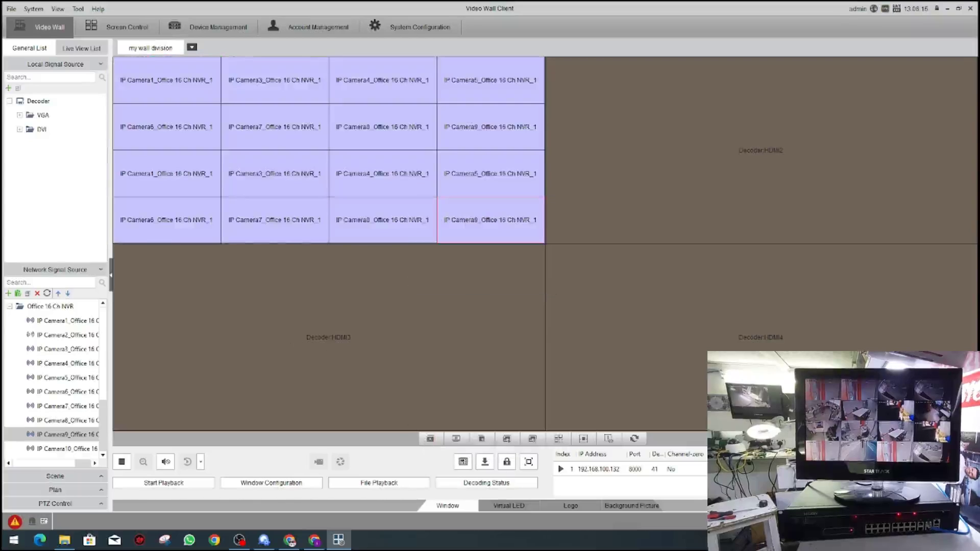
{"action": "left_click", "coordinate": [796, 152]}
{"action": "left_click_drag", "start_coordinate": [61, 321], "coordinate": [692, 141]}
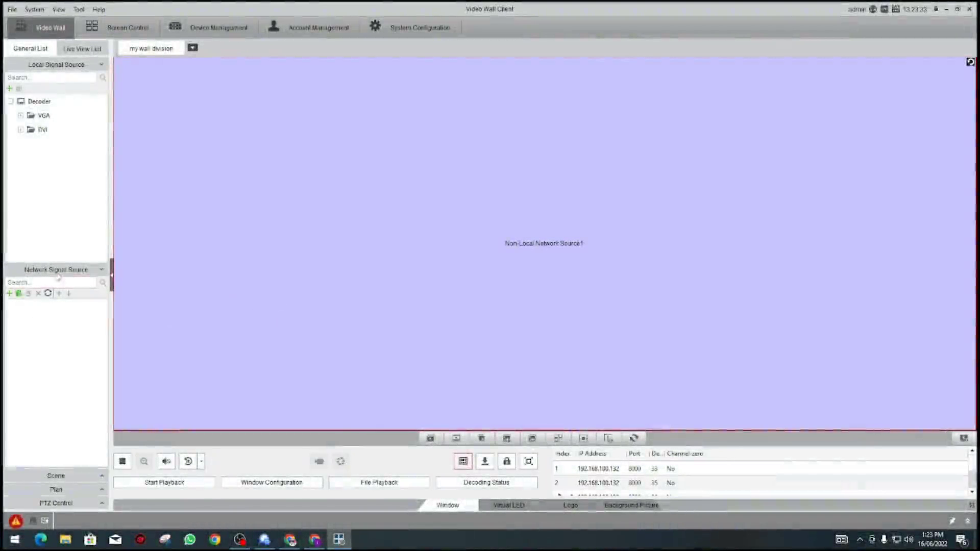
{"action": "left_click", "coordinate": [10, 294]}
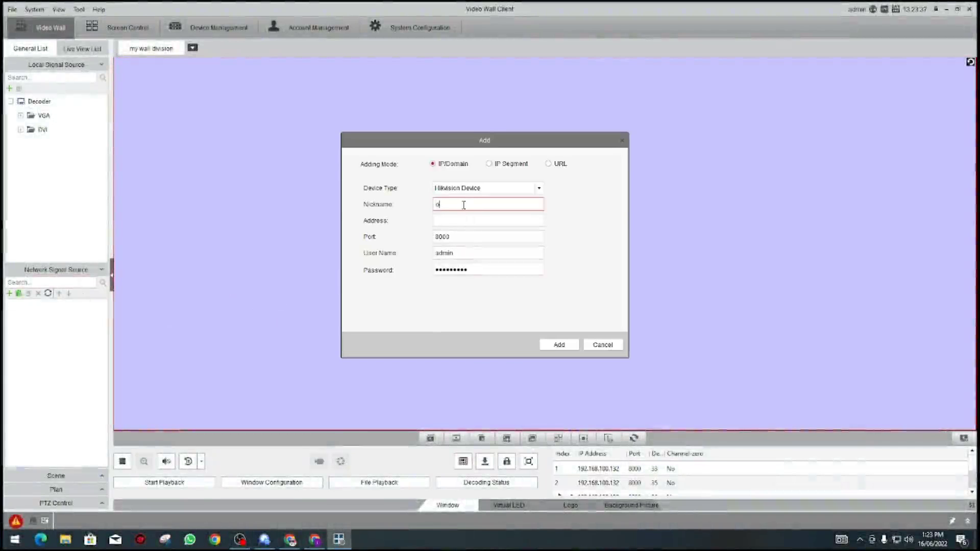
{"action": "type", "text": "office NVR"}
{"action": "left_click", "coordinate": [501, 221]}
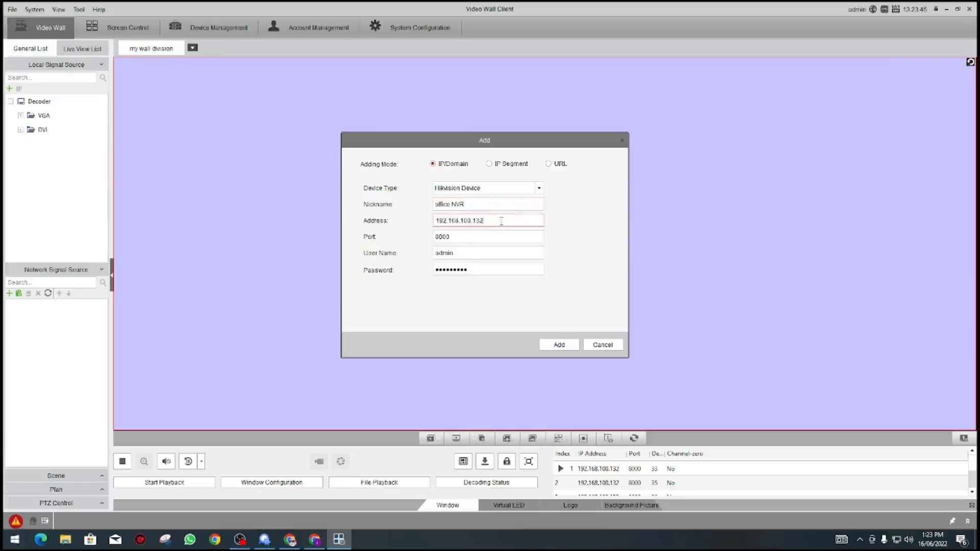
{"action": "double_click", "coordinate": [493, 270]}
{"action": "type", "text": "123"}
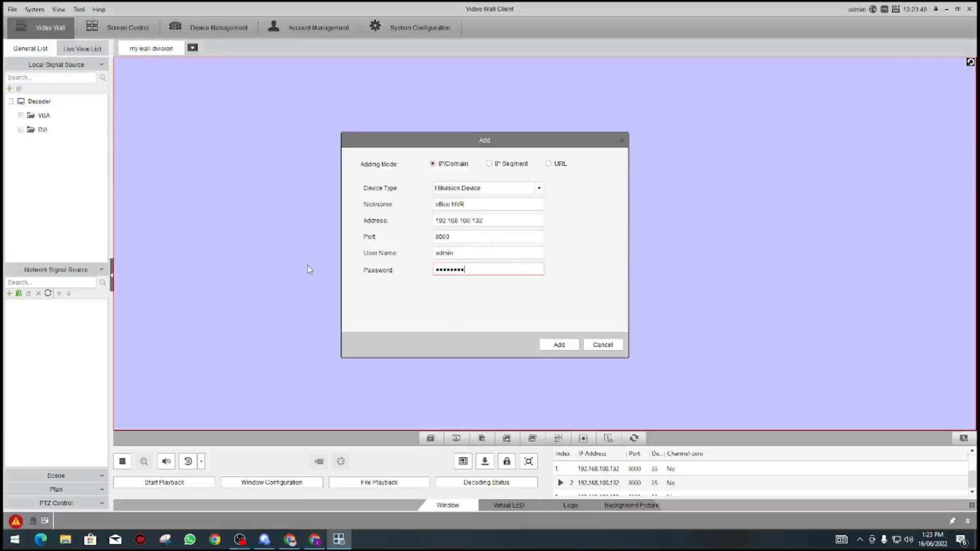
{"action": "left_click", "coordinate": [554, 345]}
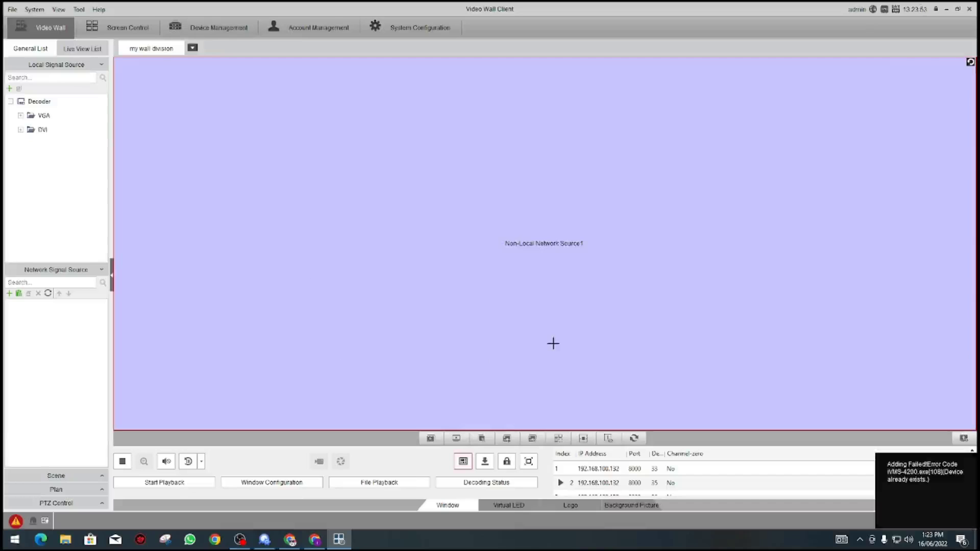
Step: Start a new camera group named 'office nvr'
{"action": "left_click", "coordinate": [9, 295]}
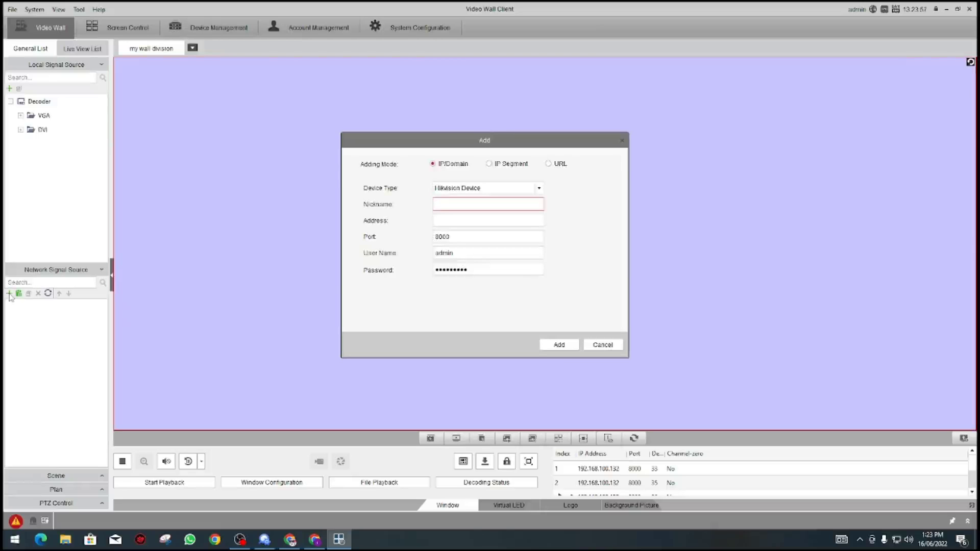
{"action": "left_click", "coordinate": [602, 344]}
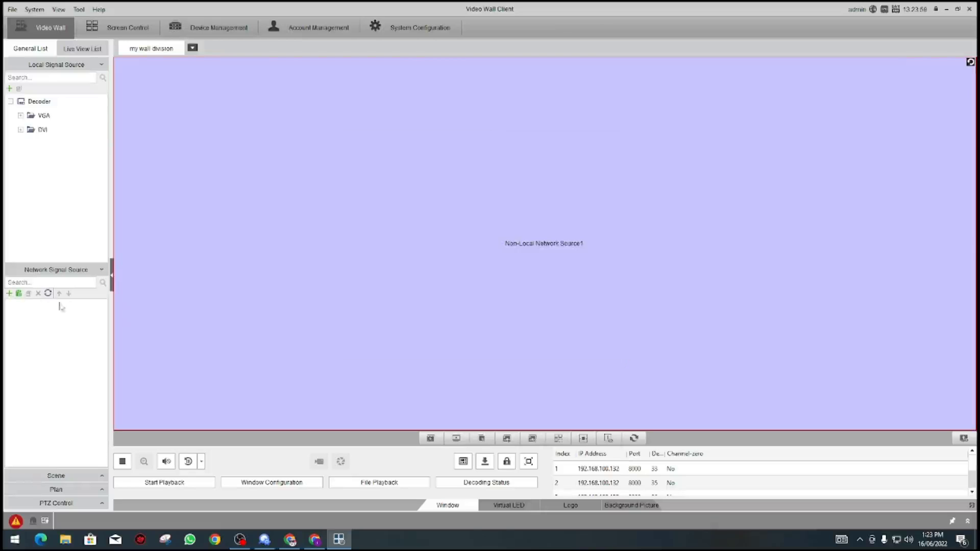
{"action": "left_click", "coordinate": [19, 295]}
{"action": "left_click", "coordinate": [430, 183]}
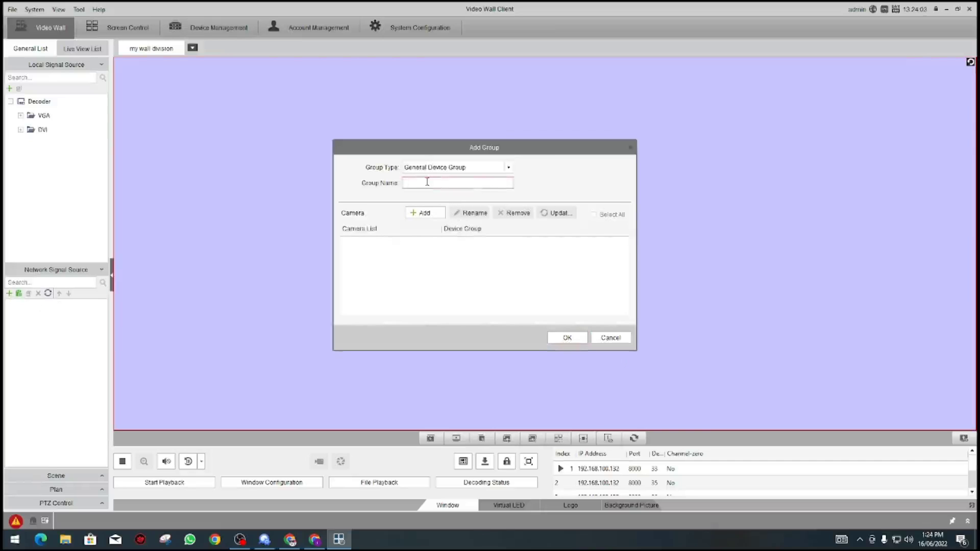
{"action": "type", "text": "office "}
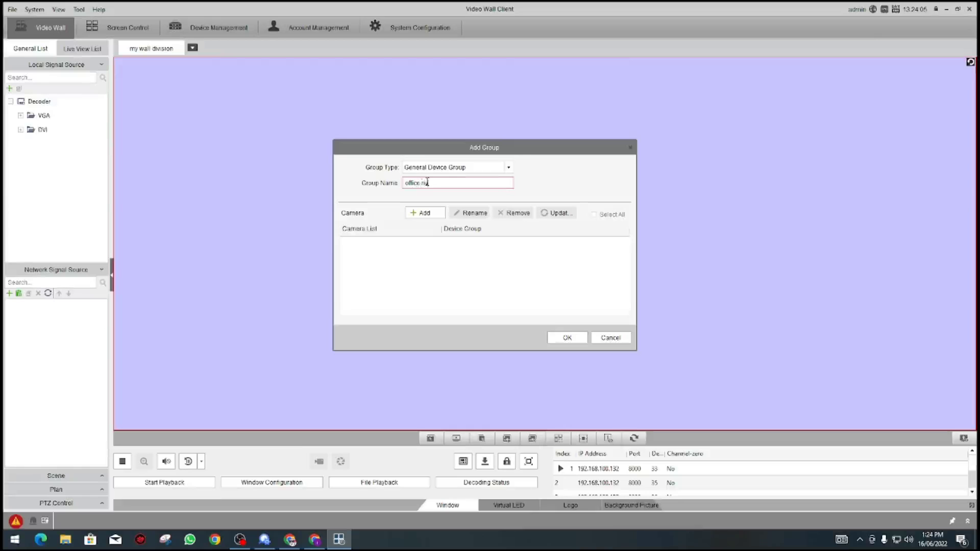
{"action": "type", "text": "nv"}
Step: Add IP Camera1 and IP Cameras 3–9 to the group and save it
{"action": "left_click", "coordinate": [424, 212]}
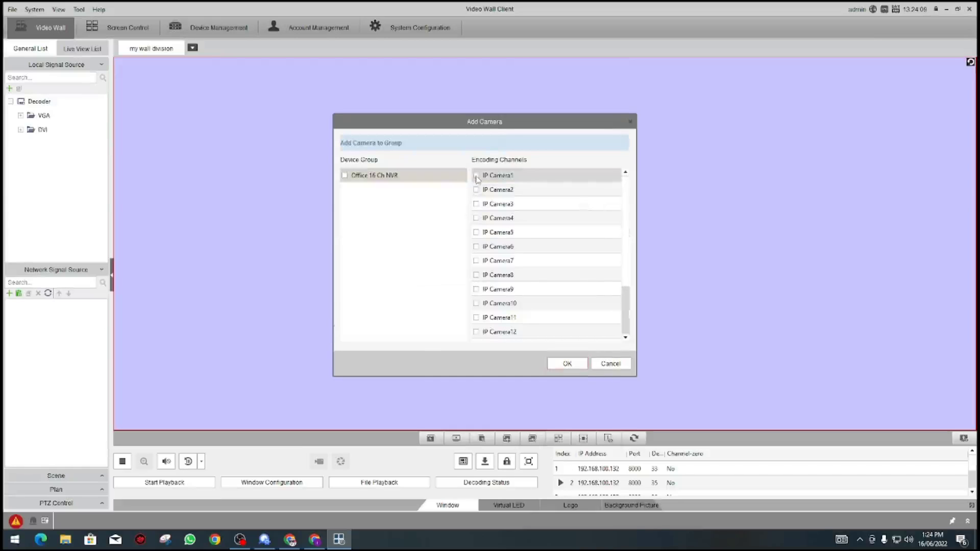
{"action": "left_click", "coordinate": [476, 176]}
{"action": "left_click", "coordinate": [476, 205]}
{"action": "left_click", "coordinate": [476, 218]}
{"action": "left_click", "coordinate": [476, 232]}
{"action": "left_click", "coordinate": [476, 246]}
{"action": "left_click", "coordinate": [476, 260]}
{"action": "left_click", "coordinate": [476, 275]}
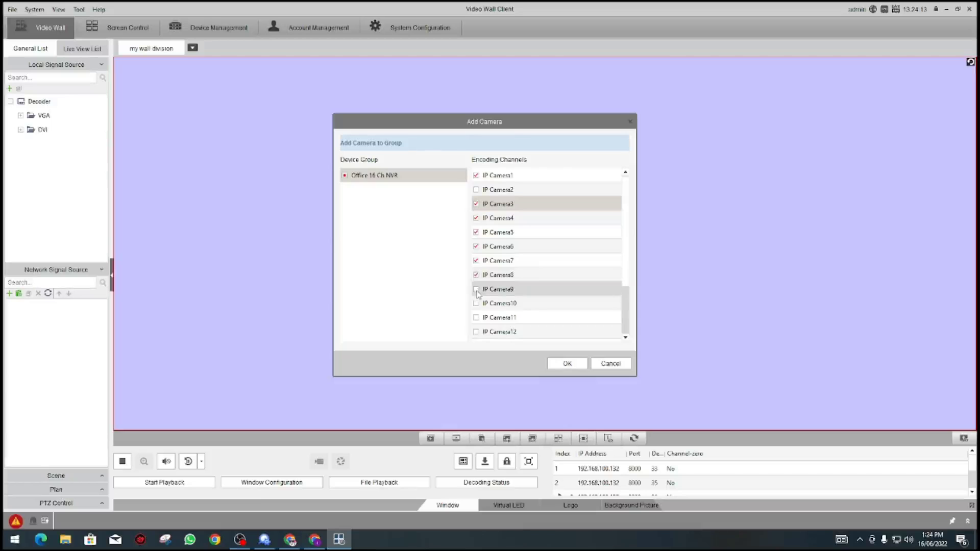
{"action": "left_click", "coordinate": [477, 290]}
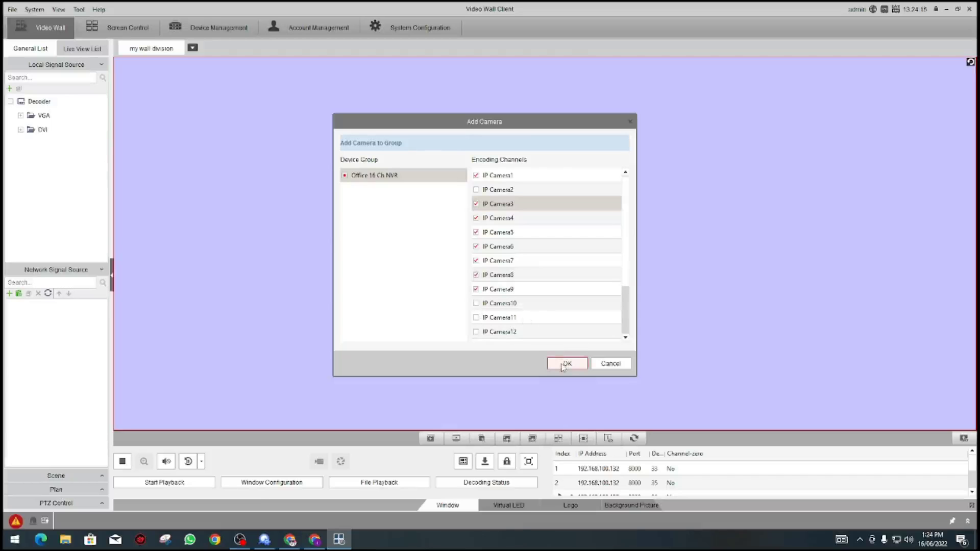
{"action": "left_click", "coordinate": [565, 365]}
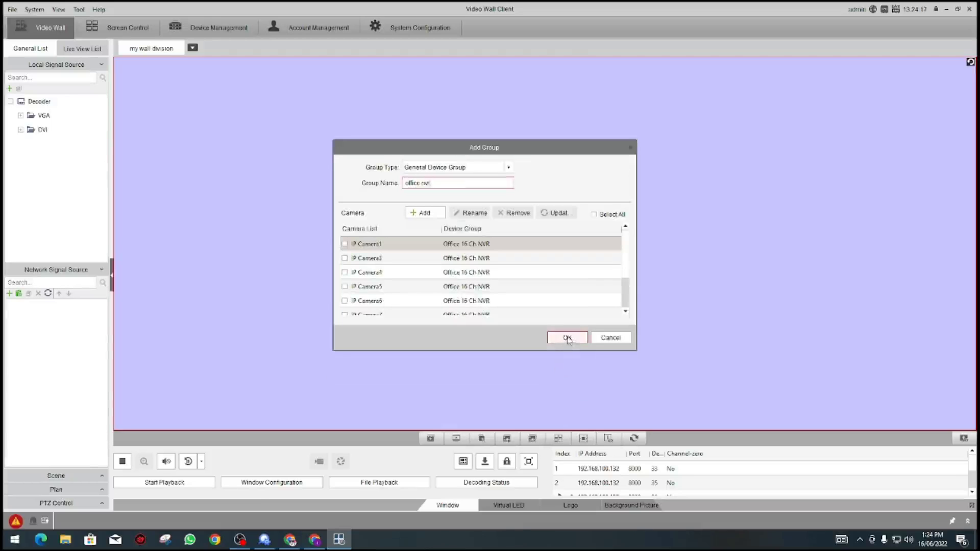
{"action": "left_click", "coordinate": [568, 339]}
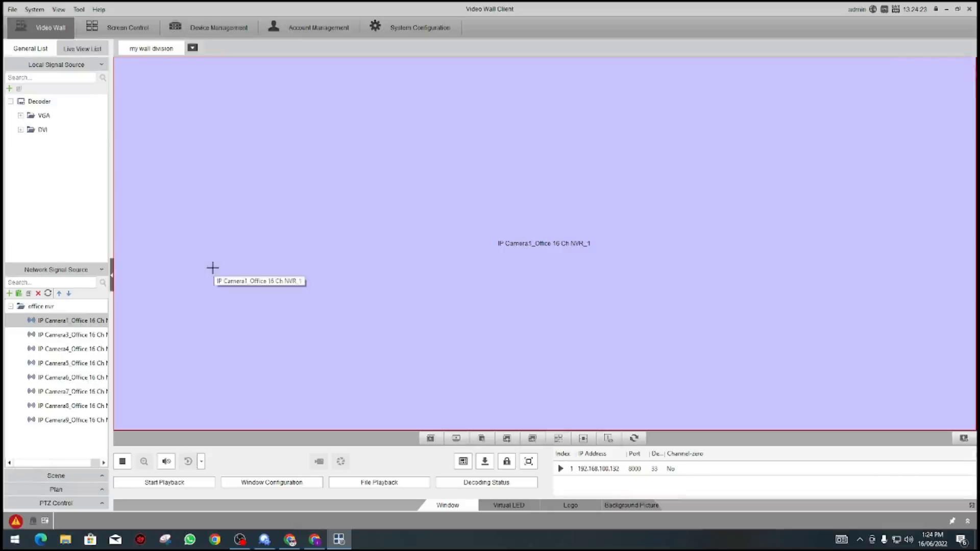
Step: Try the 4-split window division, then revert the wall to a single window
{"action": "left_click", "coordinate": [464, 461]}
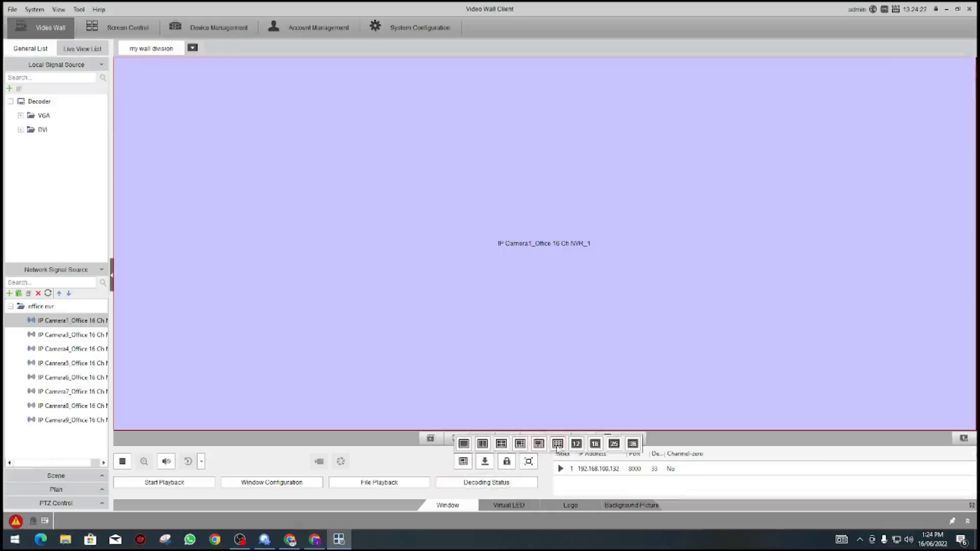
{"action": "left_click", "coordinate": [507, 447]}
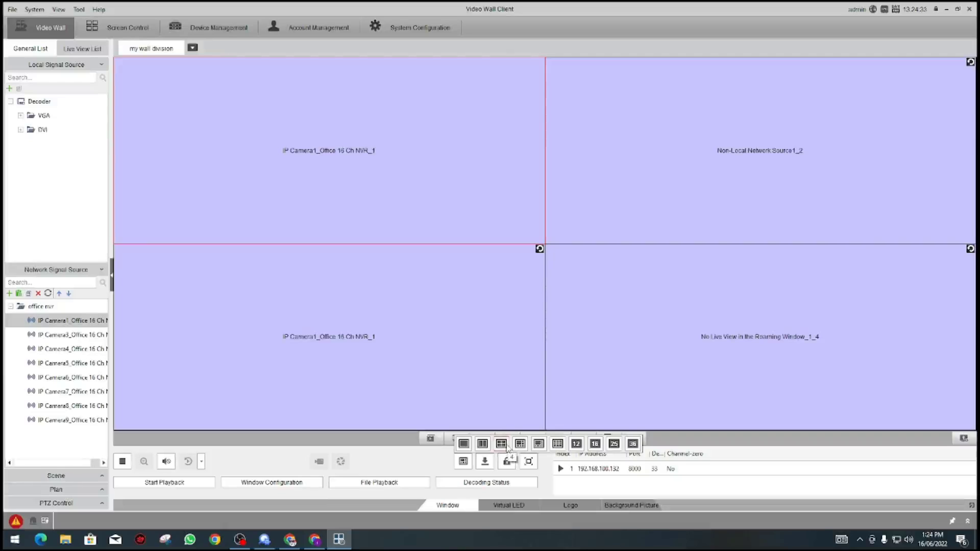
{"action": "left_click", "coordinate": [464, 445]}
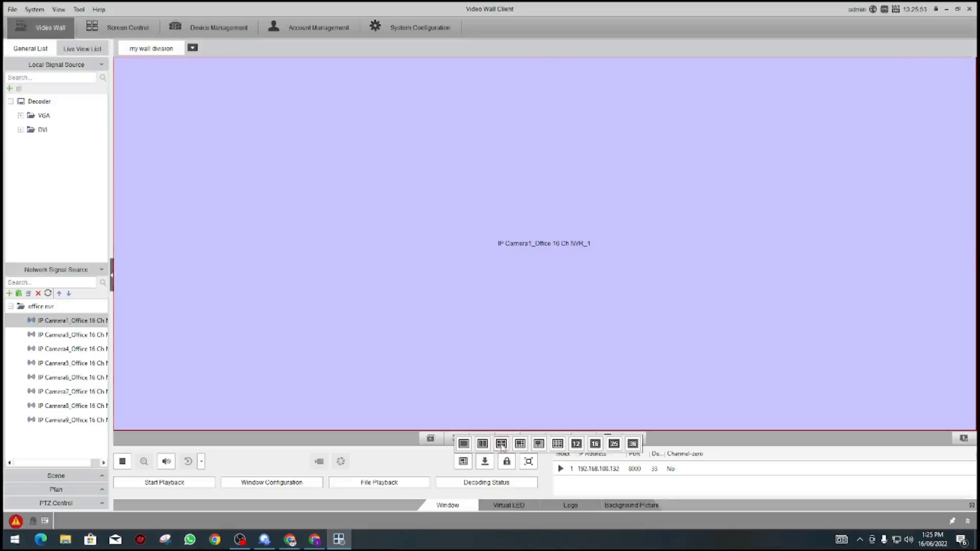
Step: Switch the wall to four windows and place IP Camera3 bottom-left and IP Camera4 top-right
{"action": "left_click", "coordinate": [501, 444]}
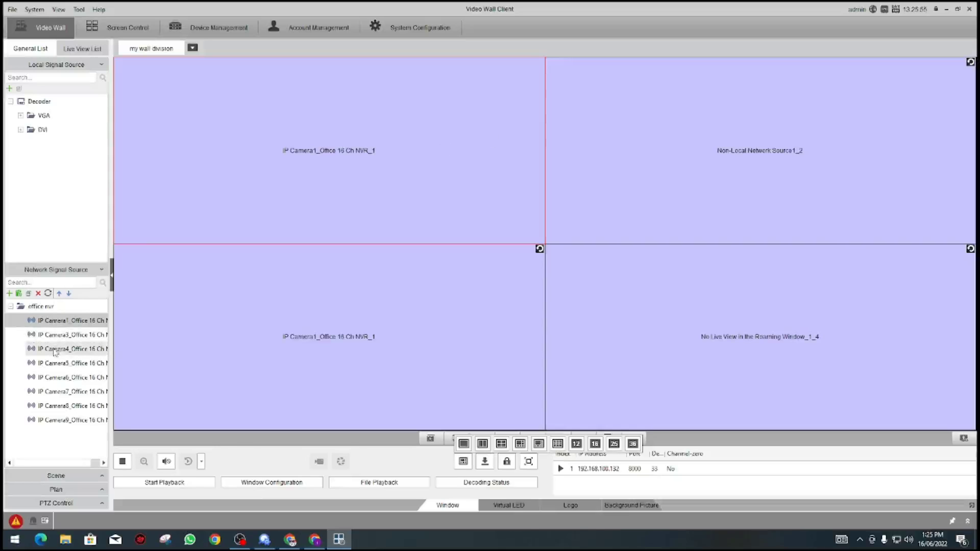
{"action": "left_click_drag", "start_coordinate": [58, 338], "coordinate": [621, 164]}
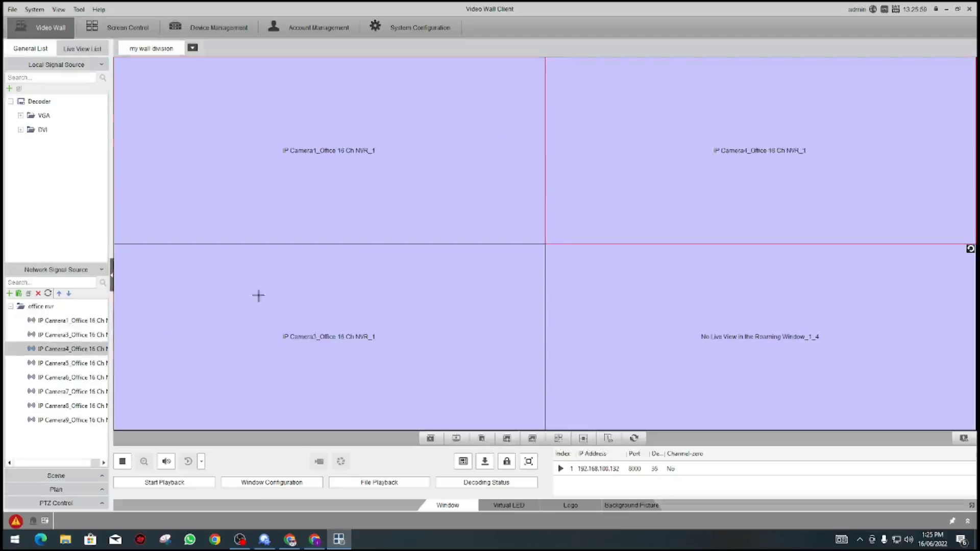
{"action": "left_click_drag", "start_coordinate": [72, 363], "coordinate": [680, 311]}
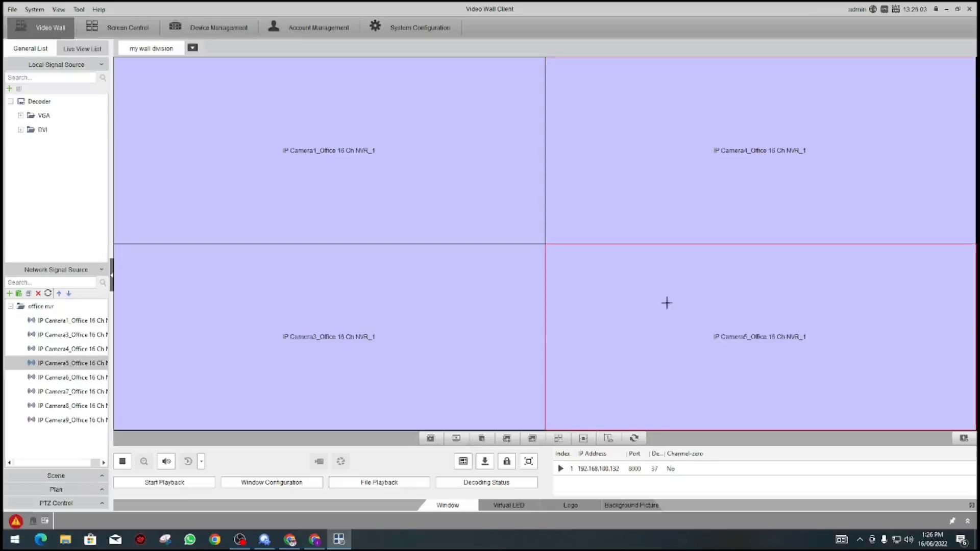
Step: Delete the 4 screen view scene from the saved scene list
{"action": "left_click", "coordinate": [56, 477]}
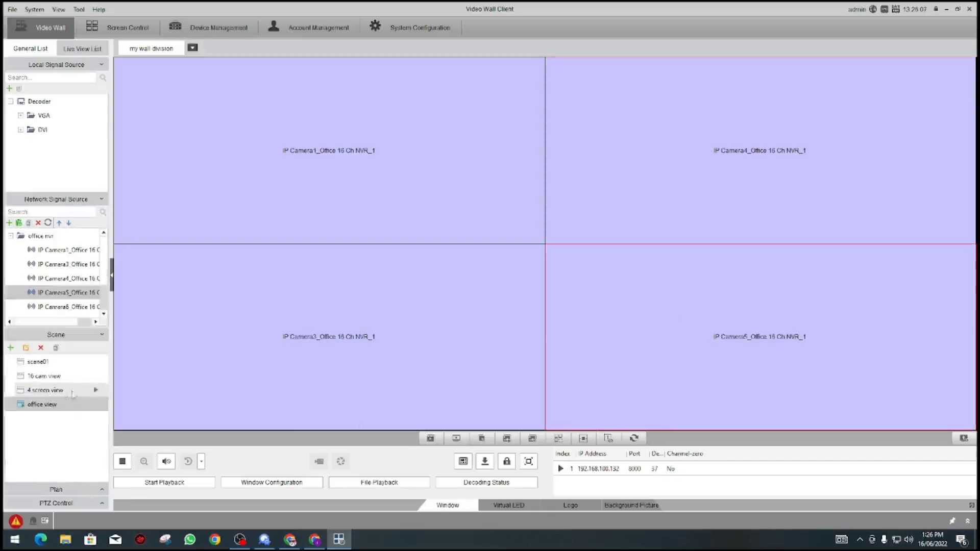
{"action": "left_click", "coordinate": [41, 349]}
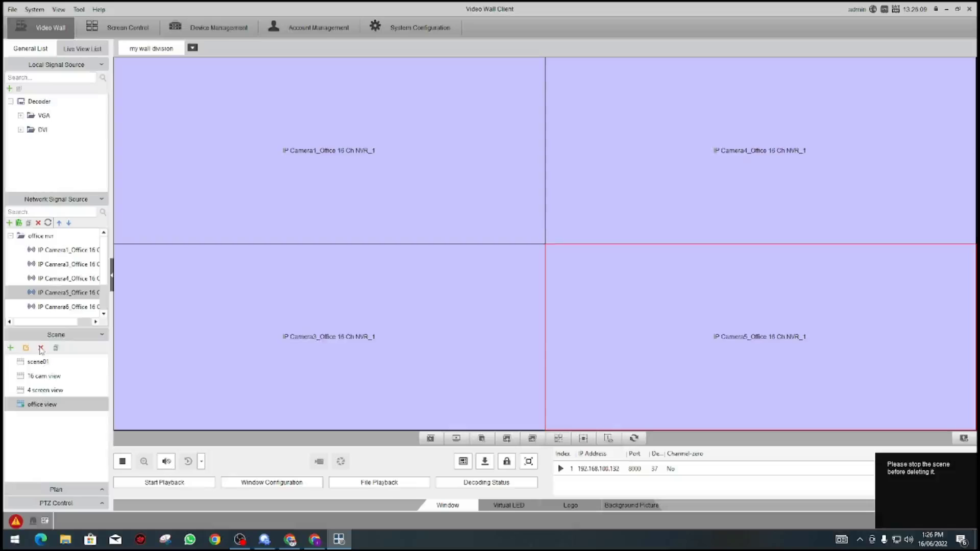
{"action": "left_click", "coordinate": [38, 393]}
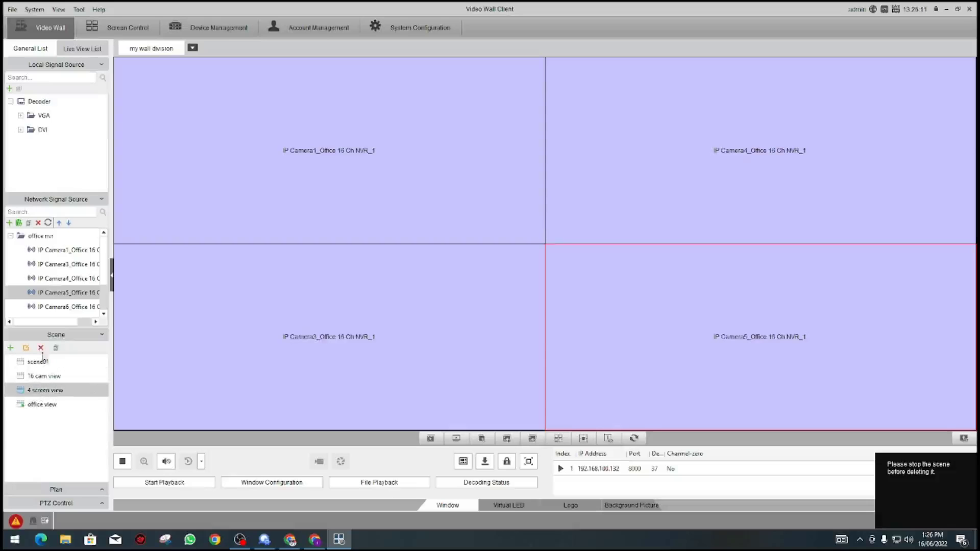
{"action": "left_click", "coordinate": [40, 349]}
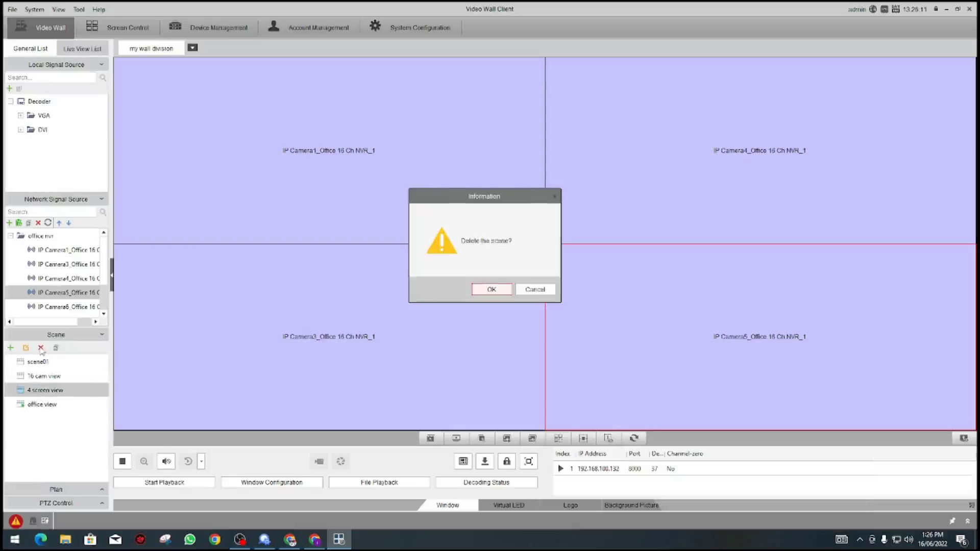
{"action": "left_click", "coordinate": [492, 289]}
Step: Delete the 16 cam view scene, keeping office view in the list
{"action": "left_click", "coordinate": [42, 378]}
{"action": "left_click", "coordinate": [41, 347]}
{"action": "left_click", "coordinate": [480, 295]}
{"action": "left_click", "coordinate": [39, 378]}
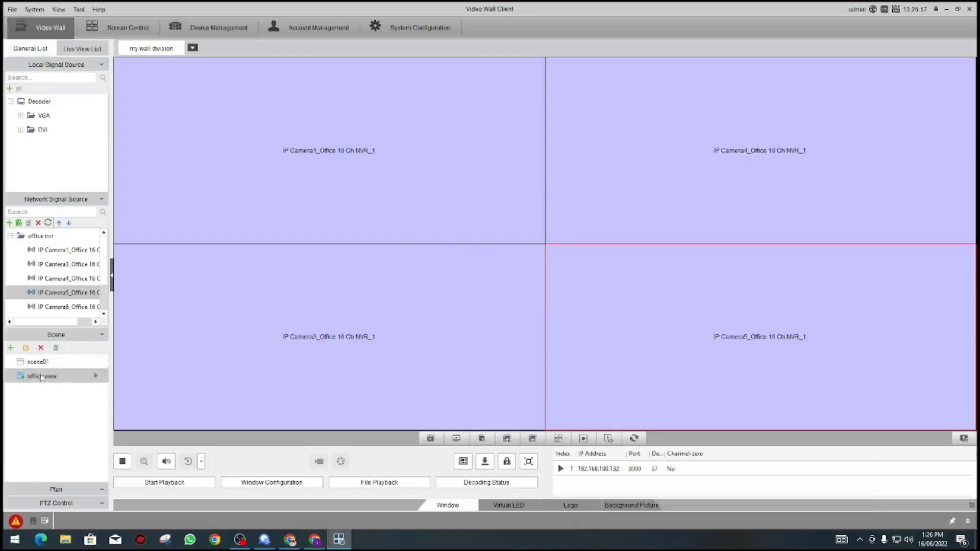
{"action": "left_click", "coordinate": [40, 348]}
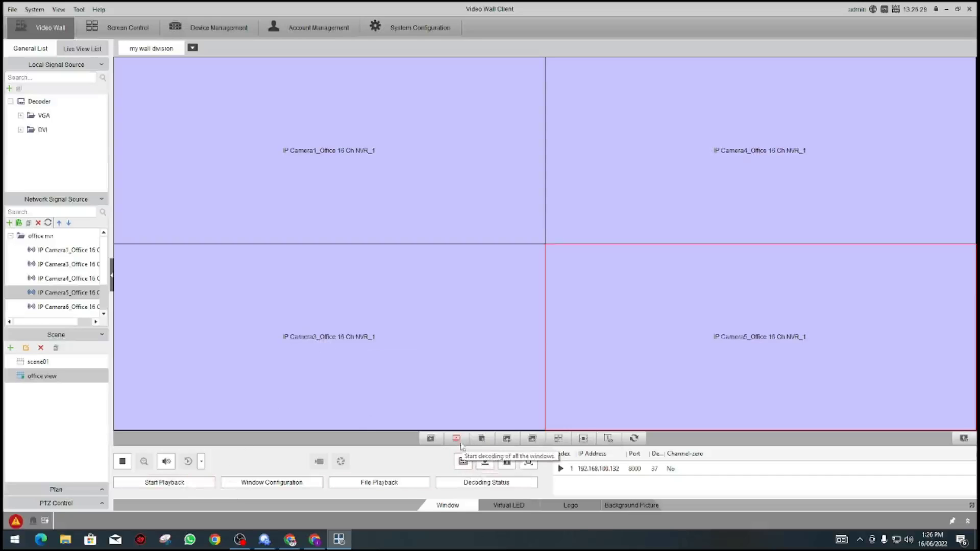
Step: Start decoding, save the wall as scene '4 ch view', then switch to the 1+7 window layout
{"action": "left_click", "coordinate": [430, 438]}
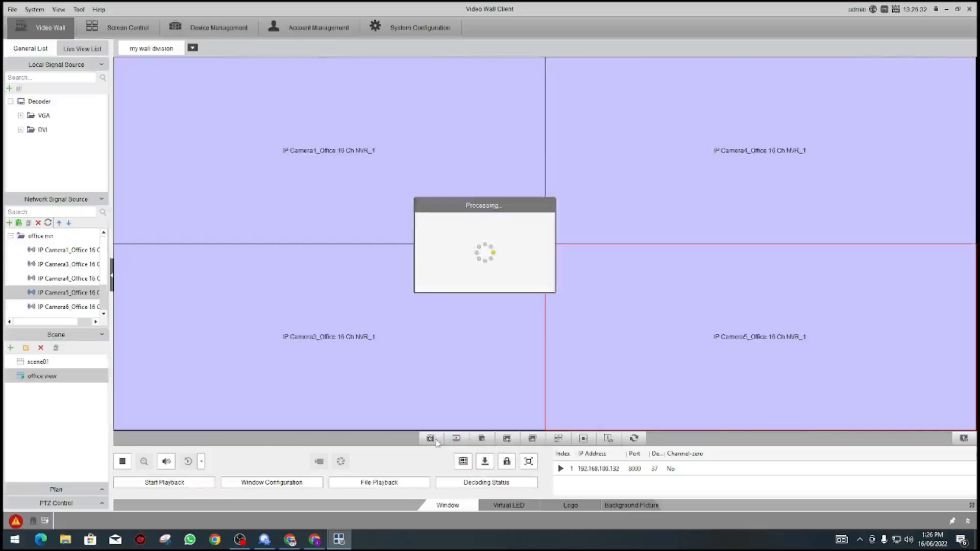
{"action": "mouse_move", "coordinate": [75, 382]}
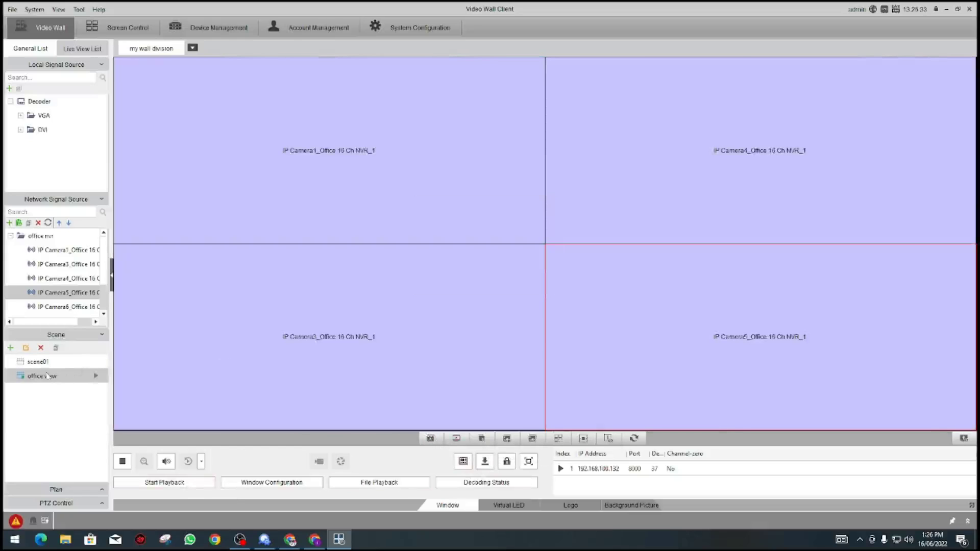
{"action": "left_click", "coordinate": [10, 347]}
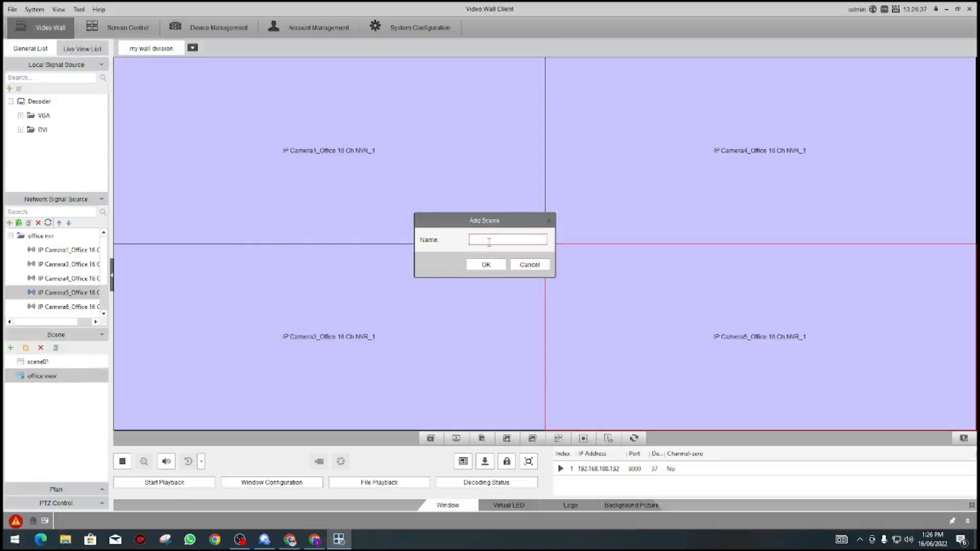
{"action": "type", "text": "4 ch view"}
{"action": "left_click", "coordinate": [481, 265]}
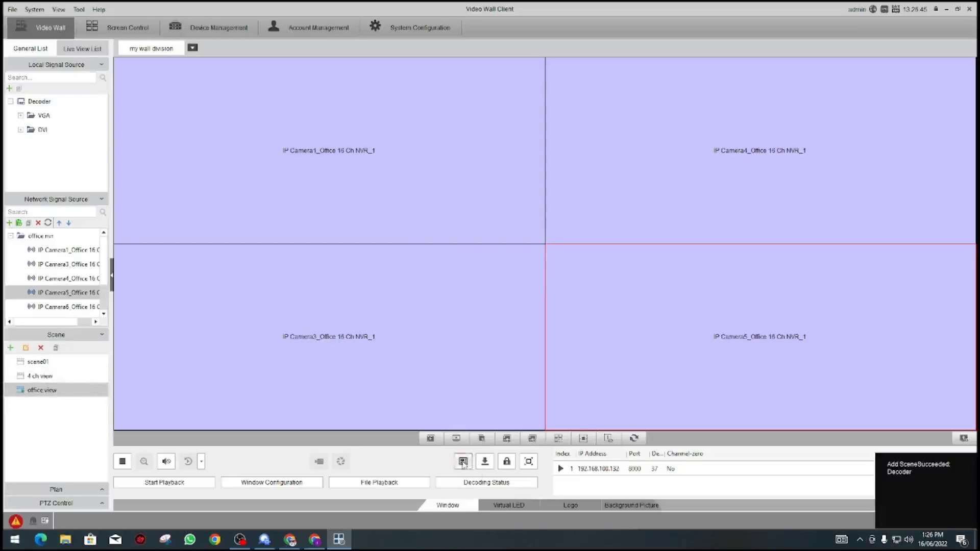
{"action": "left_click", "coordinate": [455, 438]}
{"action": "left_click", "coordinate": [521, 445]}
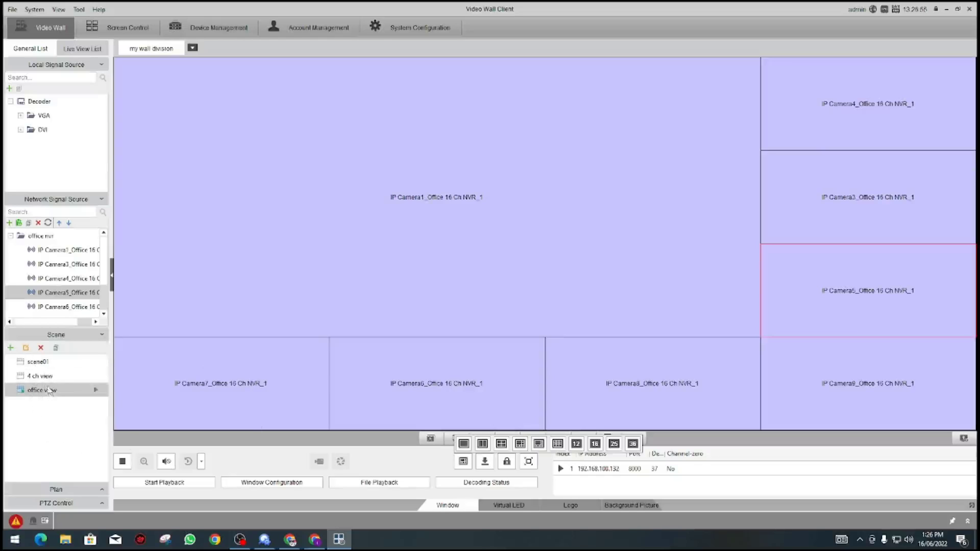
Step: Add a scene named 'office cam' capturing the eight-window camera layout
{"action": "left_click", "coordinate": [41, 348]}
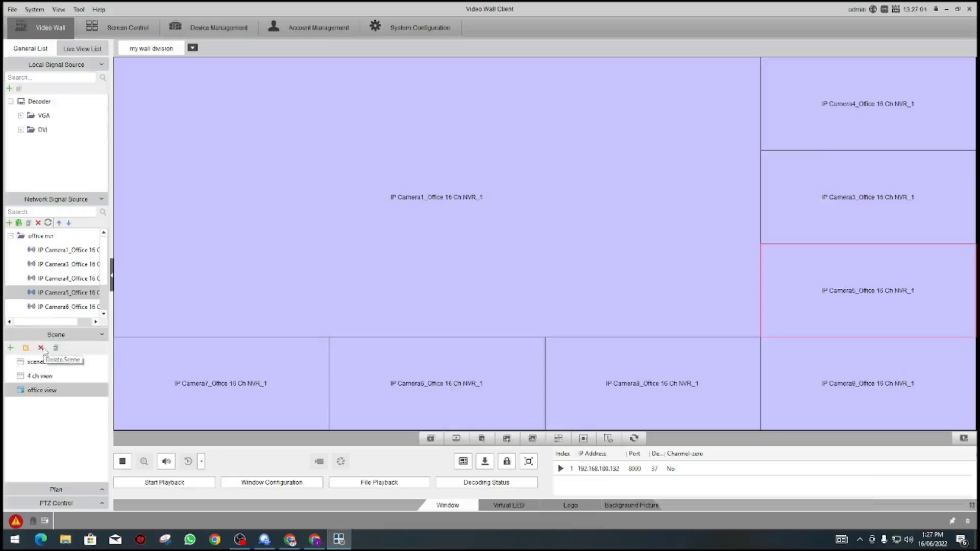
{"action": "left_click", "coordinate": [11, 349]}
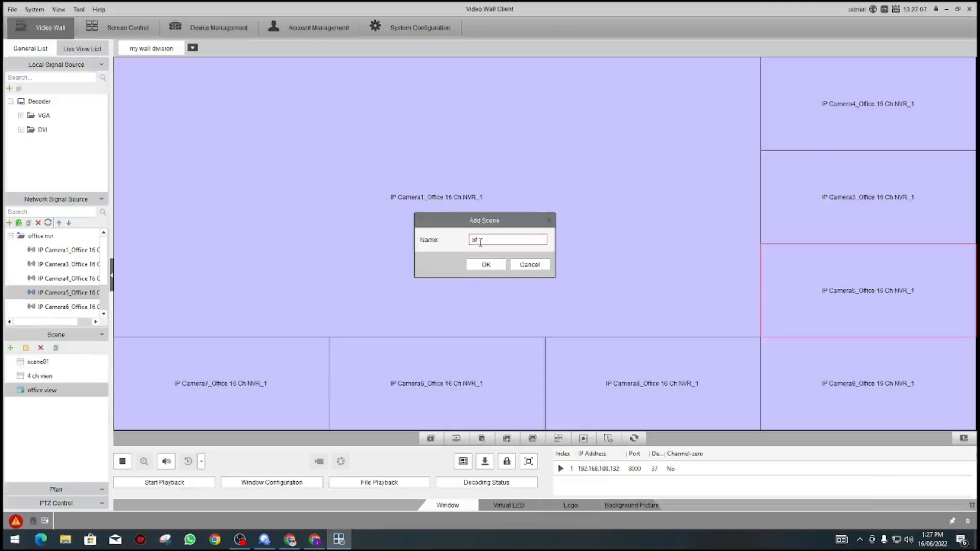
{"action": "type", "text": "office cam"}
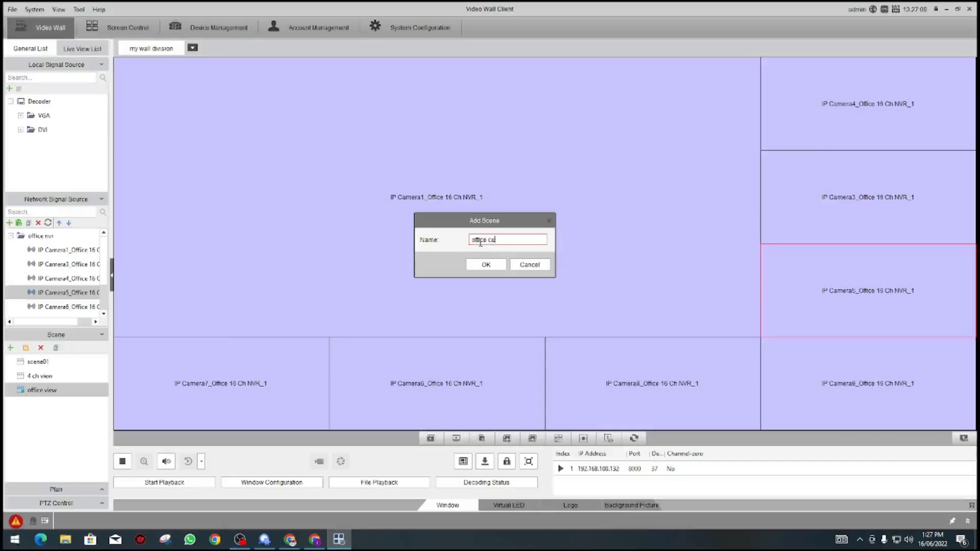
{"action": "left_click", "coordinate": [487, 264]}
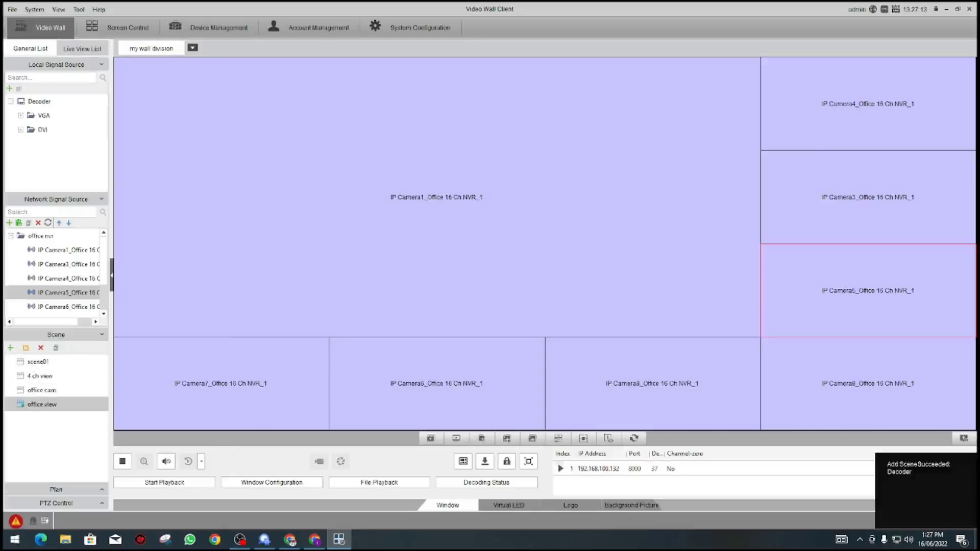
{"action": "left_click", "coordinate": [464, 462]}
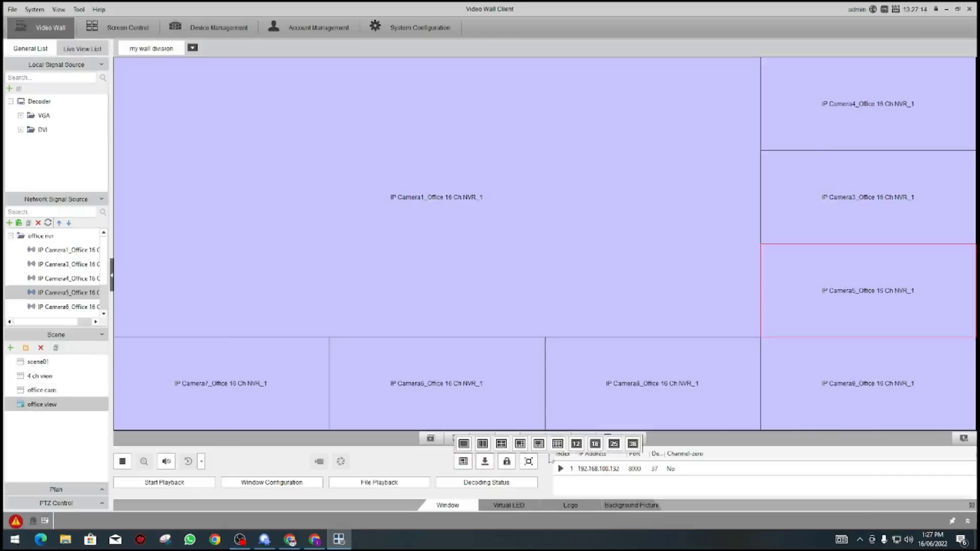
Step: Split the wall into 16 windows and save it as scene '16 cam view'
{"action": "left_click", "coordinate": [595, 443]}
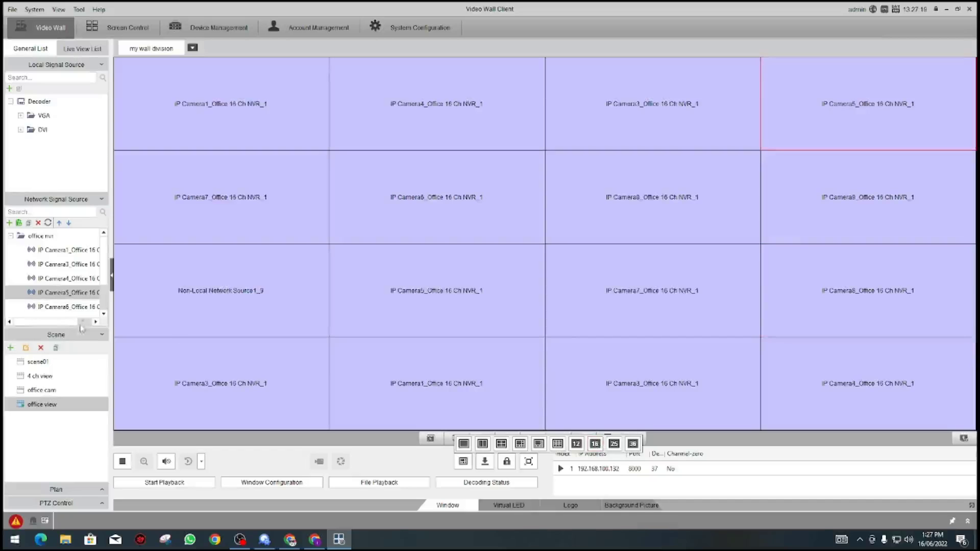
{"action": "left_click", "coordinate": [11, 348]}
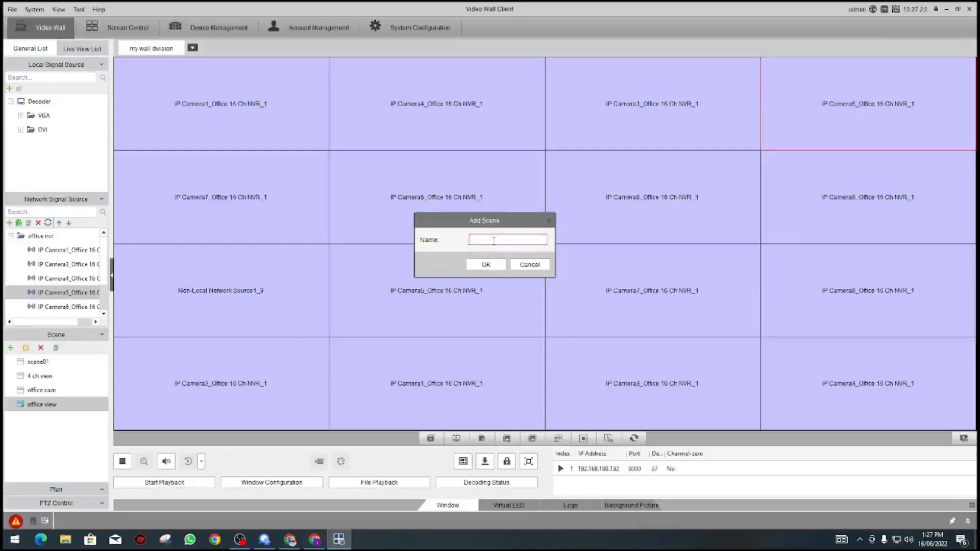
{"action": "left_click", "coordinate": [493, 240]}
{"action": "type", "text": "16 d"}
{"action": "type", "text": "am"}
{"action": "type", "text": " view"}
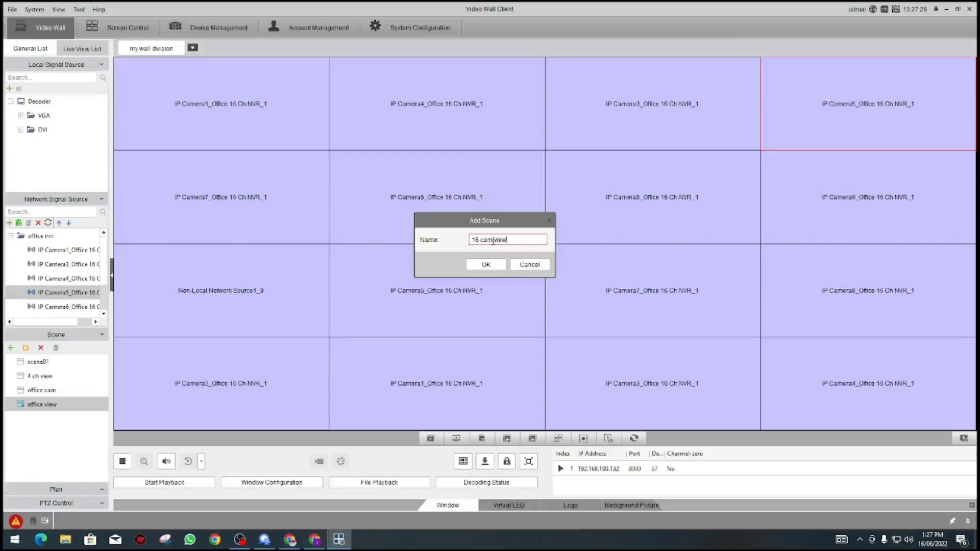
{"action": "left_click", "coordinate": [482, 264]}
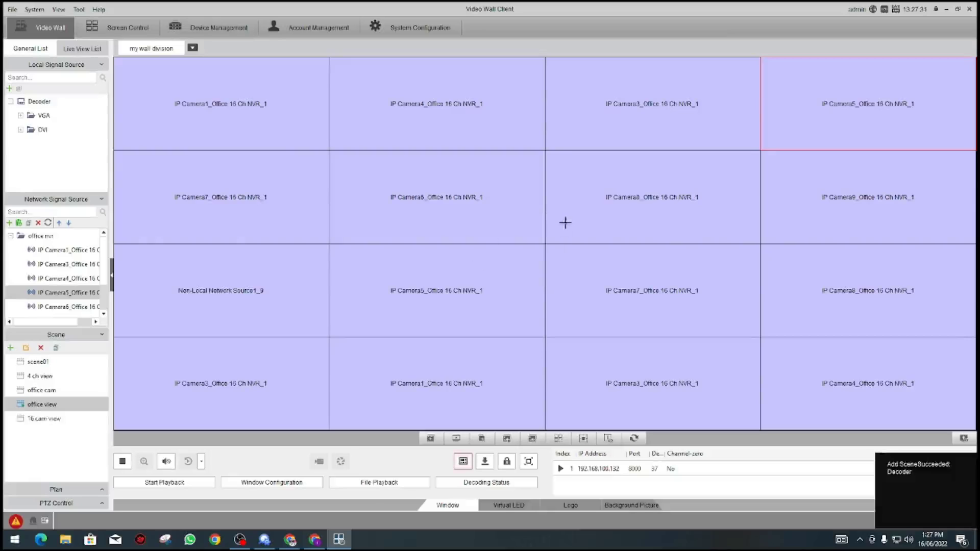
Step: Recall 4 ch view, office cam, 16 cam view and 4 ch view again, ending on 16 cam view
{"action": "left_click", "coordinate": [43, 377]}
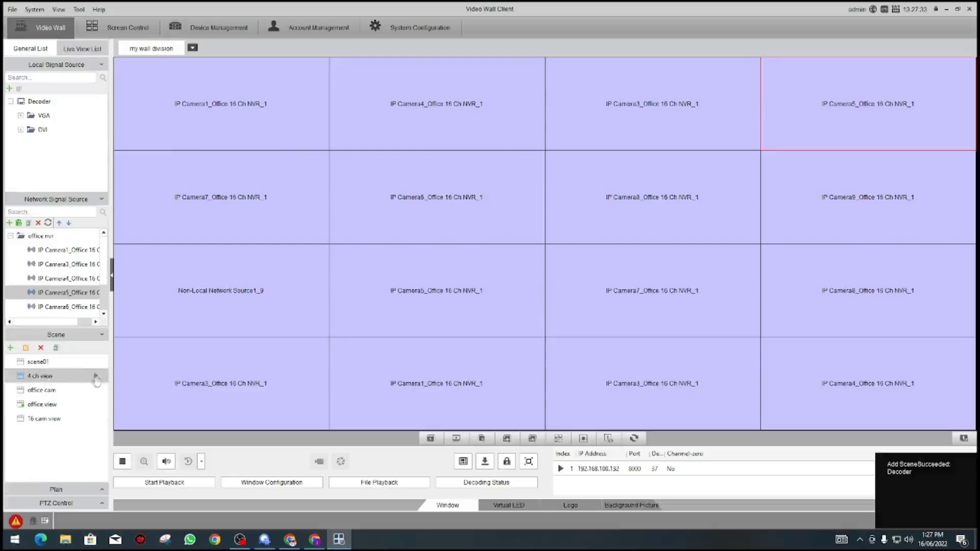
{"action": "left_click", "coordinate": [96, 376]}
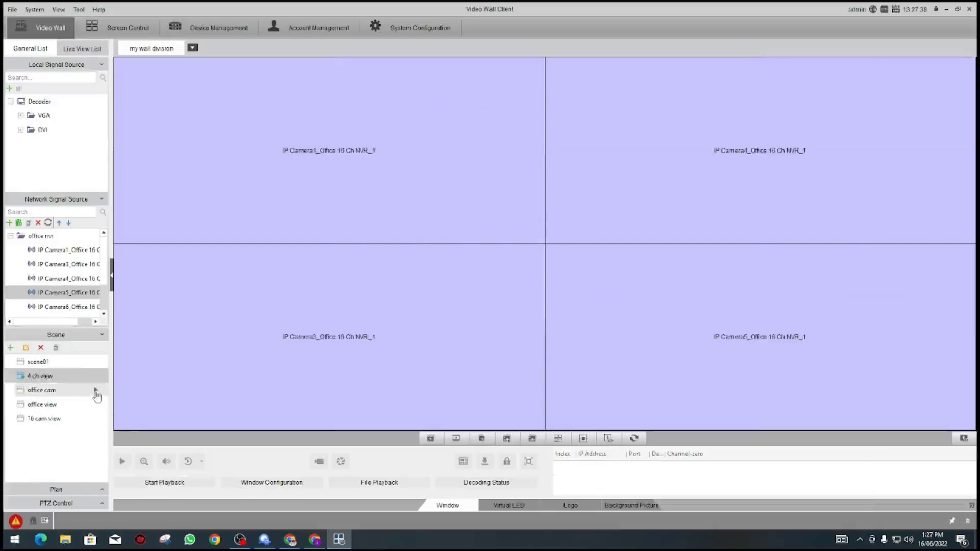
{"action": "left_click", "coordinate": [96, 391]}
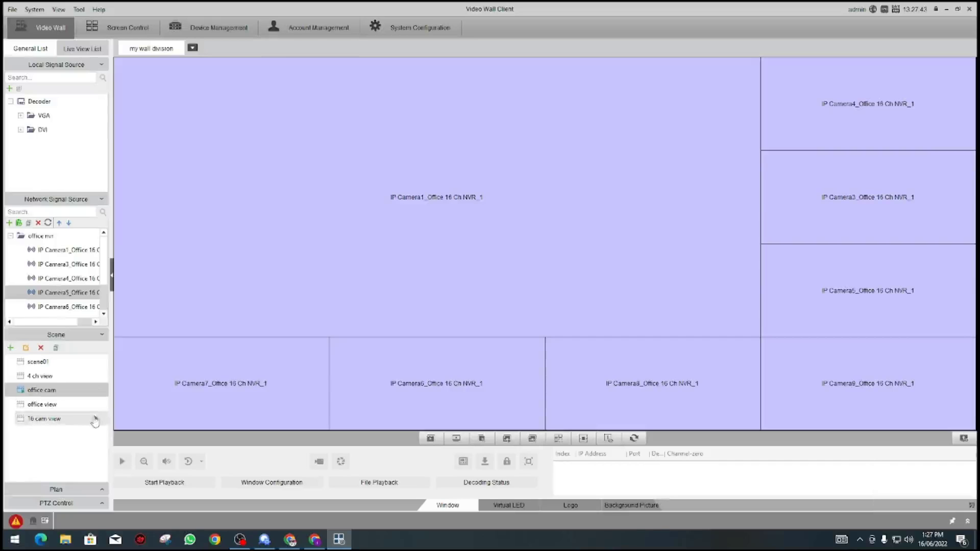
{"action": "left_click", "coordinate": [96, 419]}
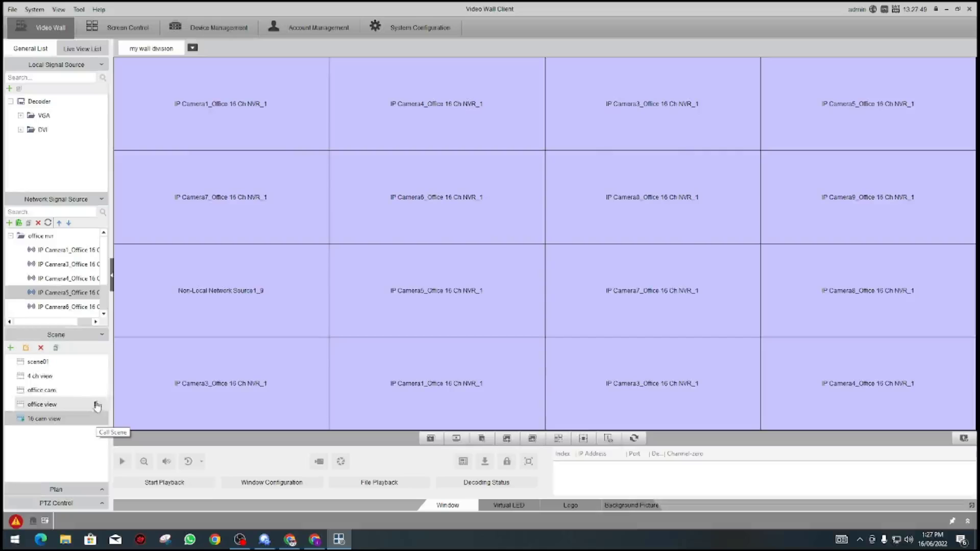
{"action": "left_click", "coordinate": [96, 380]}
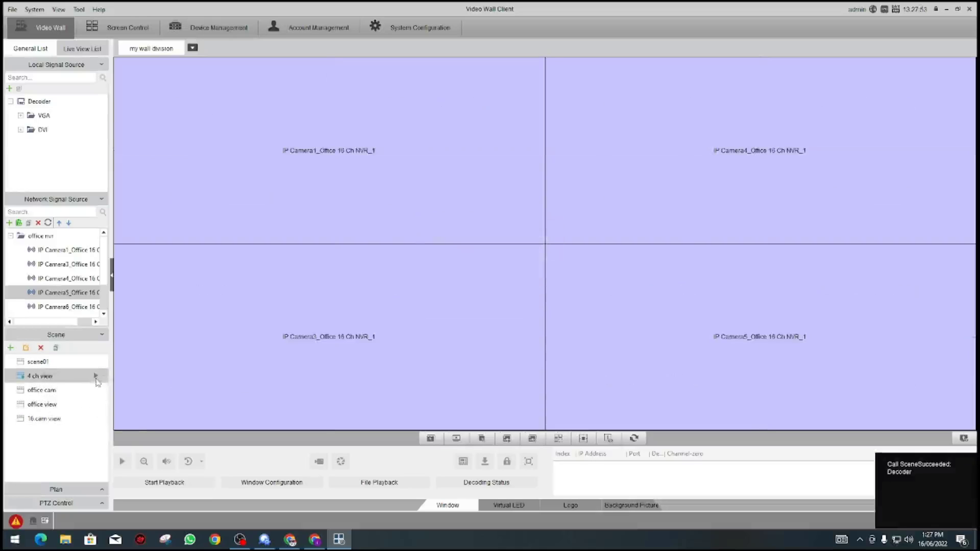
{"action": "left_click", "coordinate": [96, 420]}
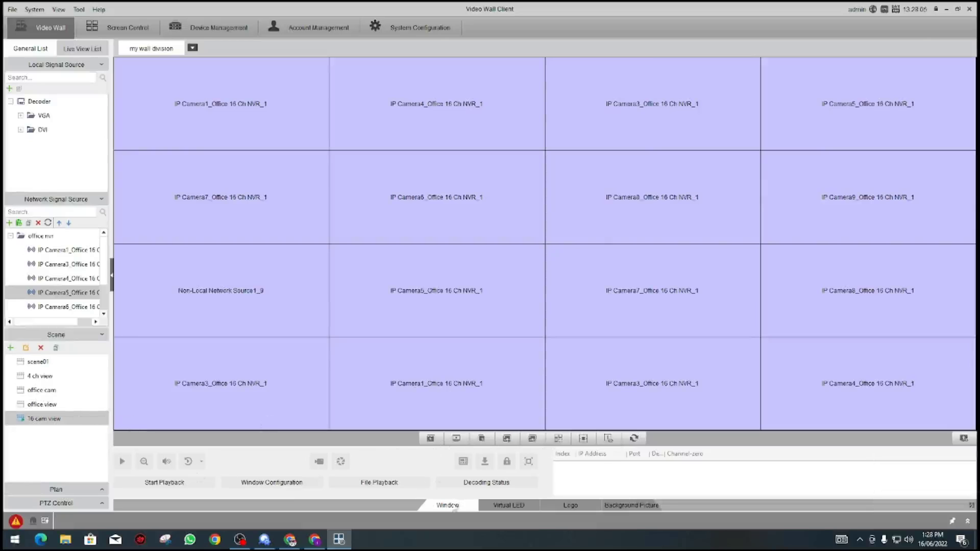
Step: Select the IP Camera5 window, merge the wall into one window, then split it 2x2
{"action": "left_click", "coordinate": [388, 324]}
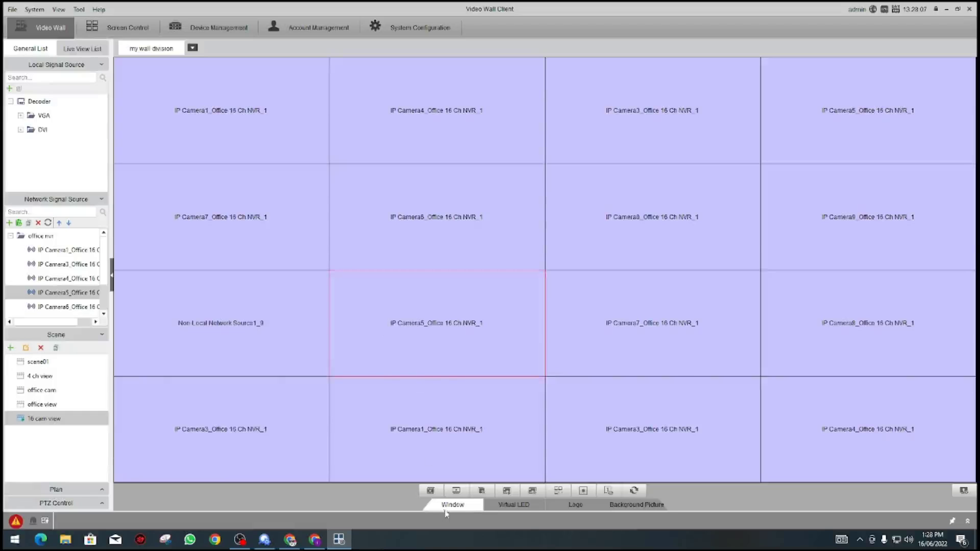
{"action": "left_click", "coordinate": [463, 461]}
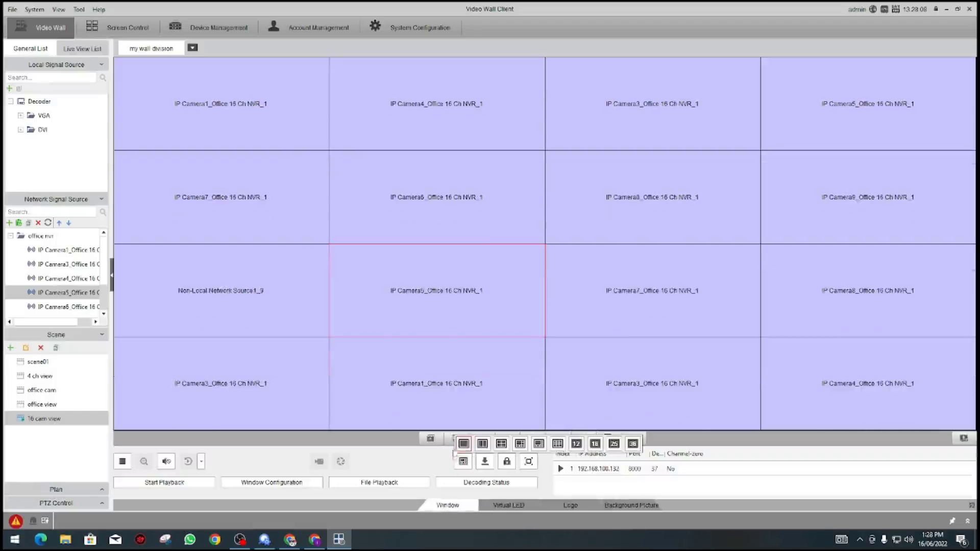
{"action": "left_click", "coordinate": [464, 443]}
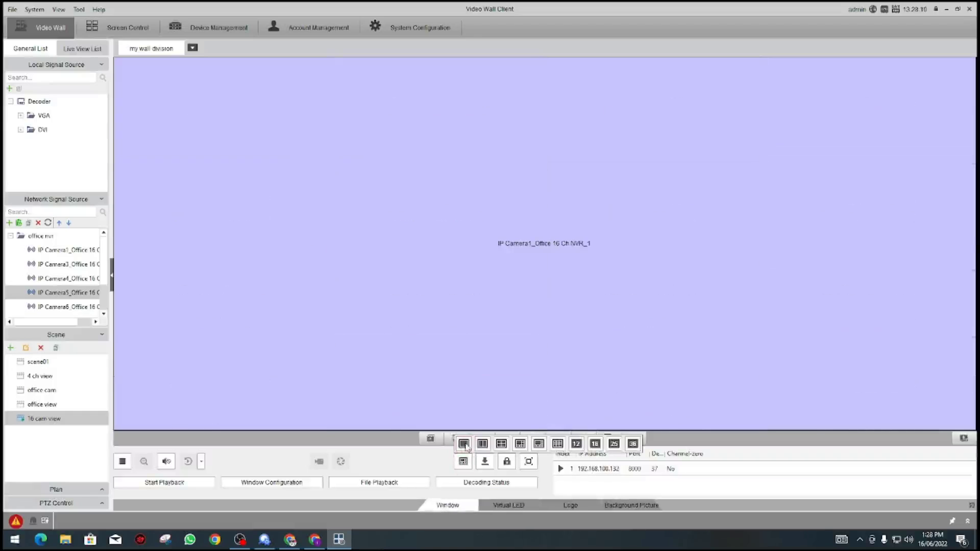
{"action": "left_click", "coordinate": [501, 443]}
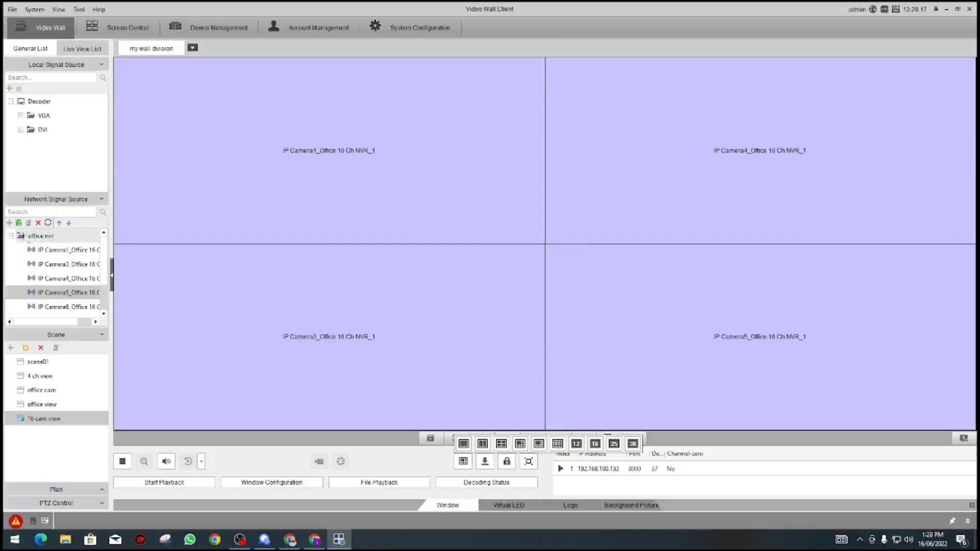
{"action": "left_click", "coordinate": [18, 223]}
Step: Create group '4ch switch 1' containing IP Camera1, IP Camera3, IP Camera4 and IP Camera5
{"action": "left_click", "coordinate": [415, 183]}
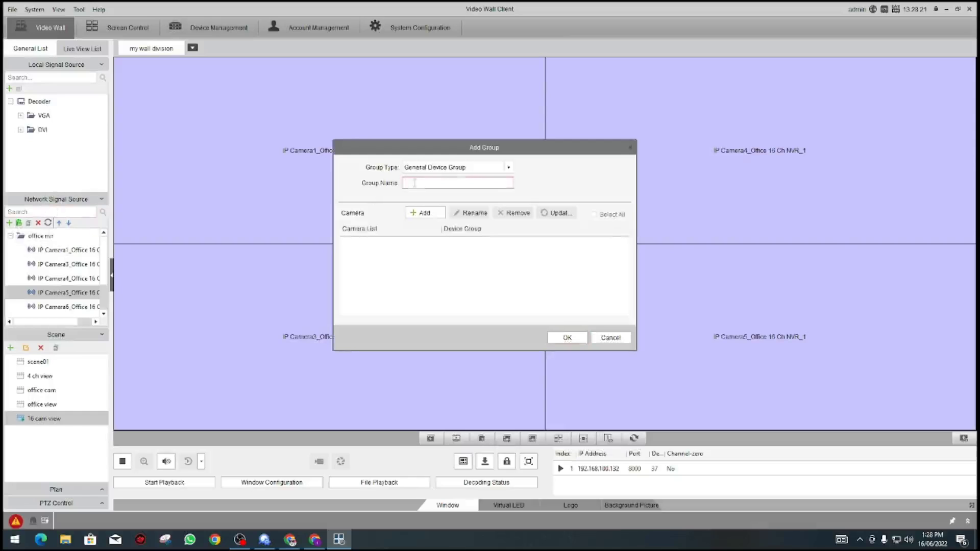
{"action": "type", "text": "4ch switch 1"}
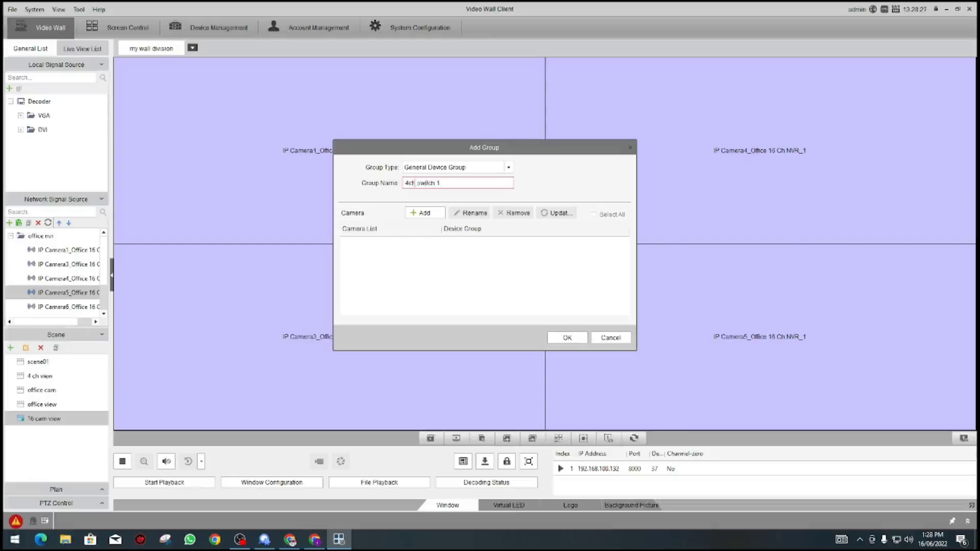
{"action": "left_click", "coordinate": [412, 214]}
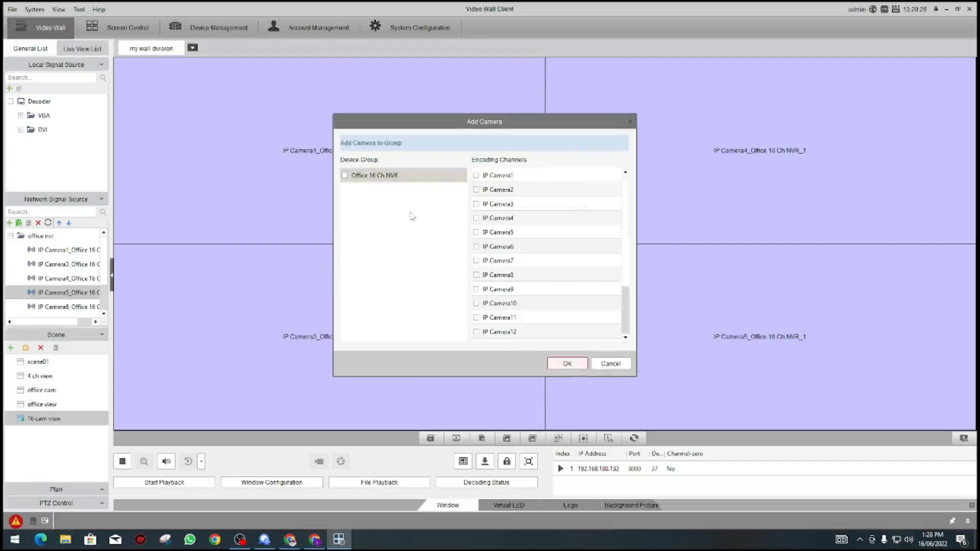
{"action": "left_click", "coordinate": [476, 176]}
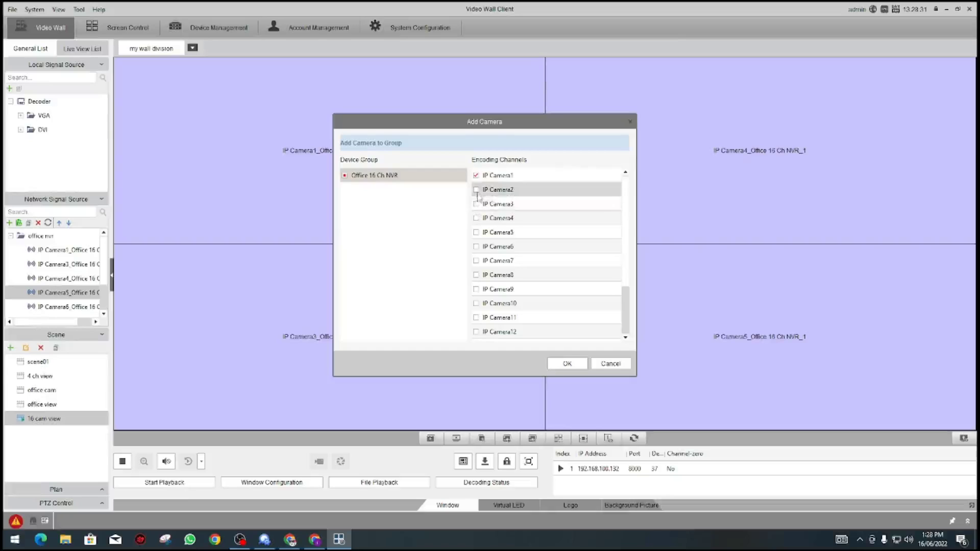
{"action": "left_click", "coordinate": [477, 204]}
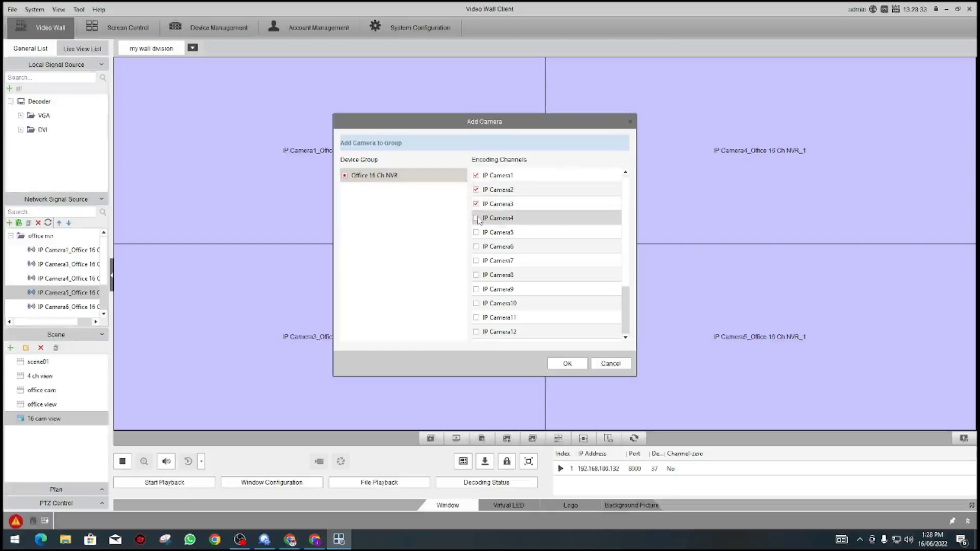
{"action": "left_click", "coordinate": [476, 219]}
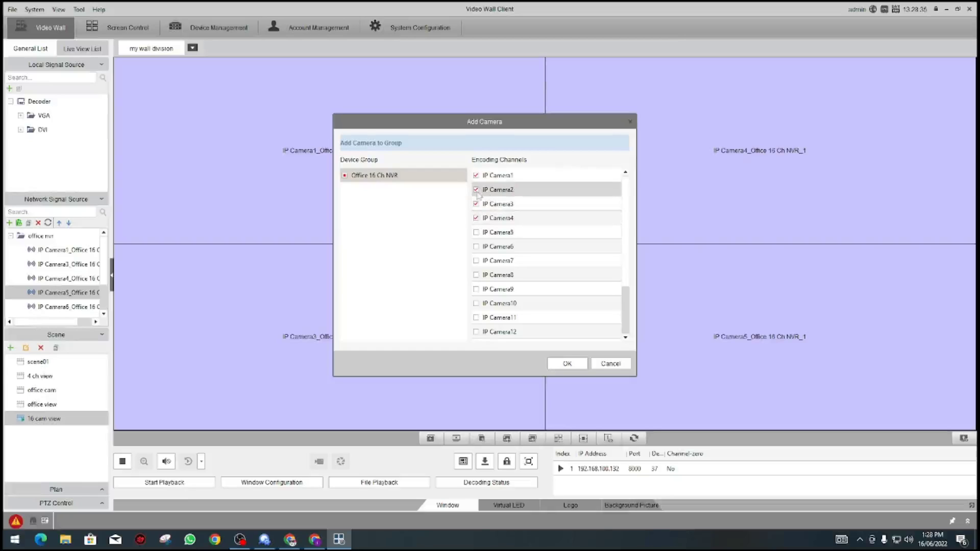
{"action": "left_click", "coordinate": [476, 190]}
{"action": "left_click", "coordinate": [476, 235]}
{"action": "left_click", "coordinate": [567, 363]}
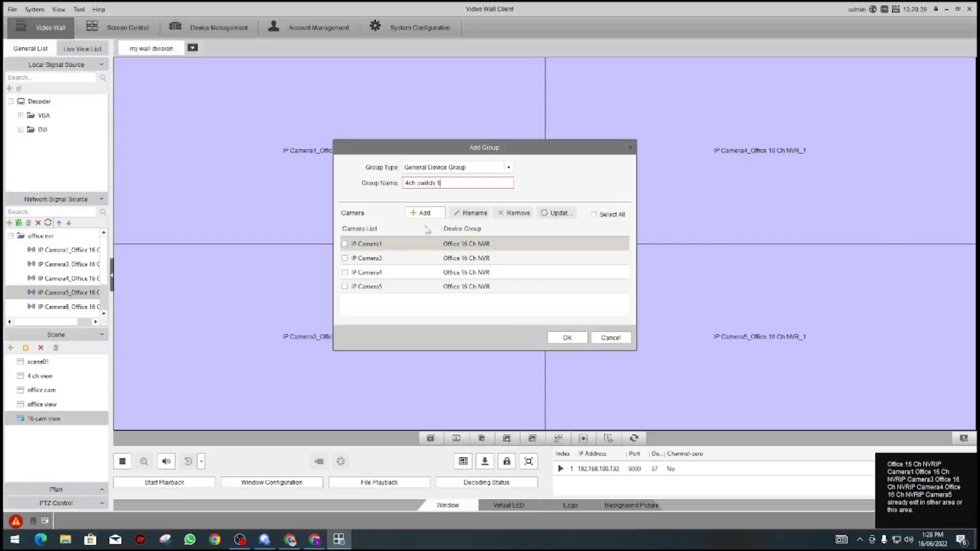
{"action": "left_click", "coordinate": [562, 338]}
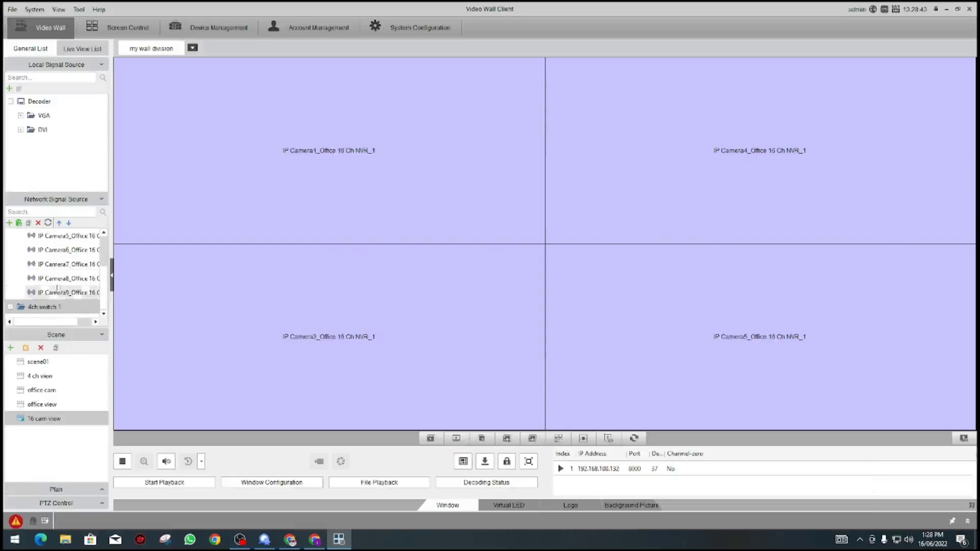
Step: Delete the office nvr camera group from Network Signal Source
{"action": "scroll", "coordinate": [46, 255], "scroll_direction": "up", "scroll_amount": 3}
{"action": "double_click", "coordinate": [37, 237]}
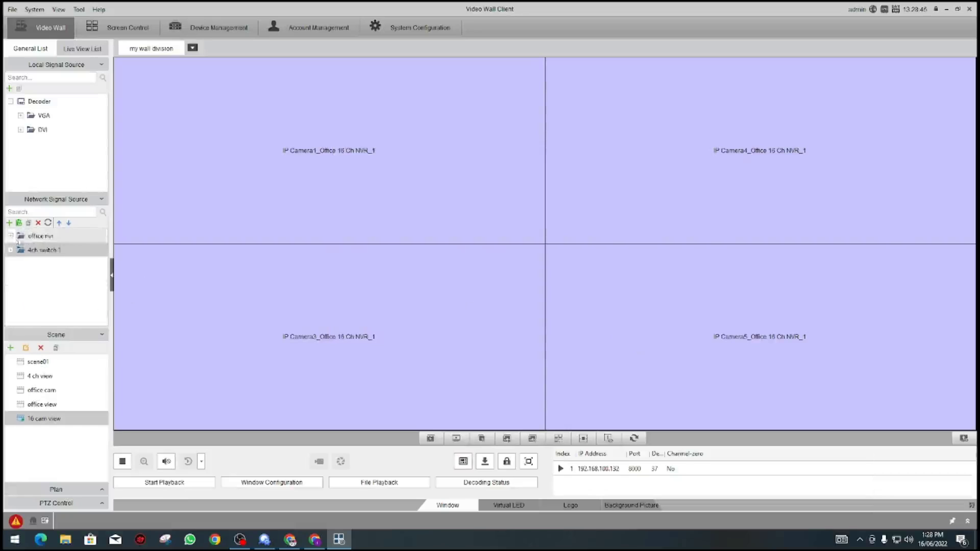
{"action": "left_click", "coordinate": [38, 223]}
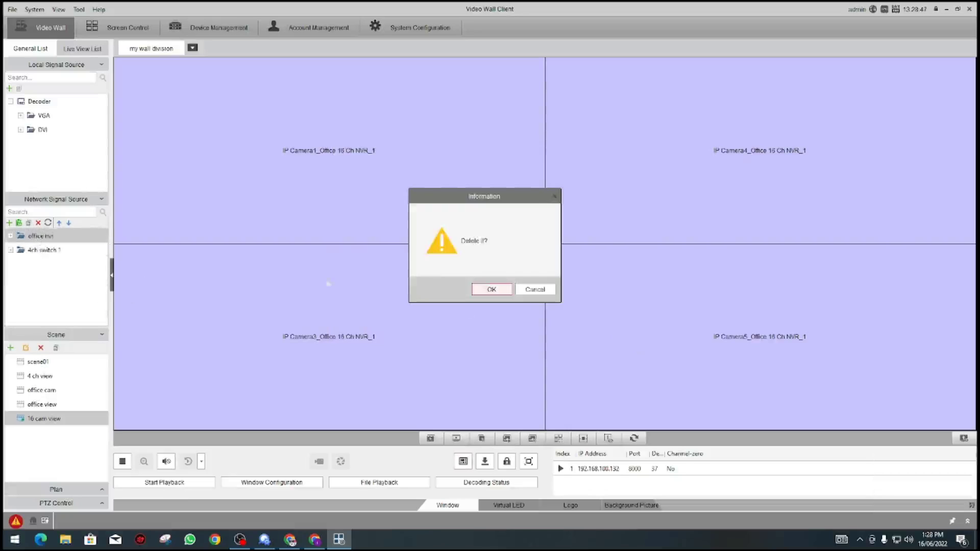
{"action": "left_click", "coordinate": [486, 287]}
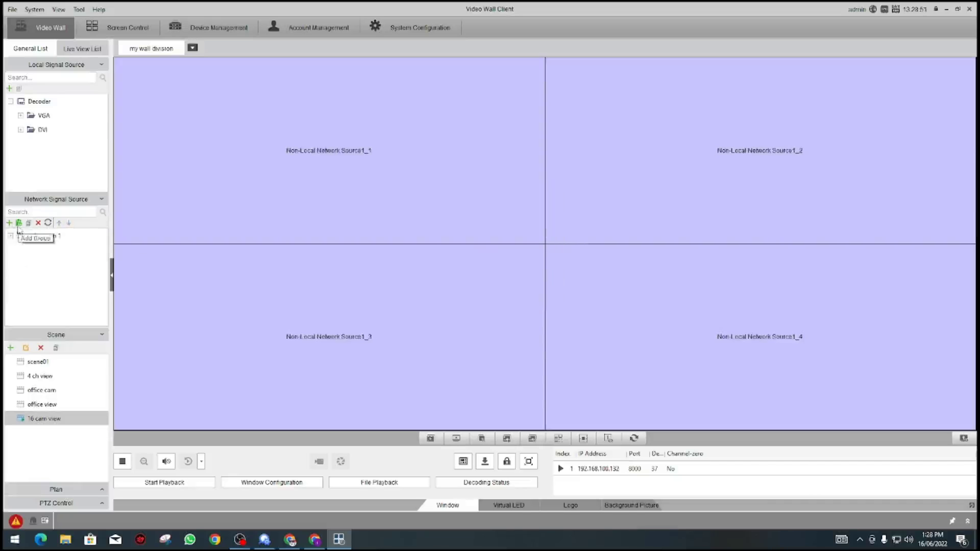
Step: Create group '4 ch switch 2' with IP Camera6, IP Camera7, IP Camera8 and IP Camera9
{"action": "left_click", "coordinate": [10, 224]}
{"action": "left_click", "coordinate": [421, 182]}
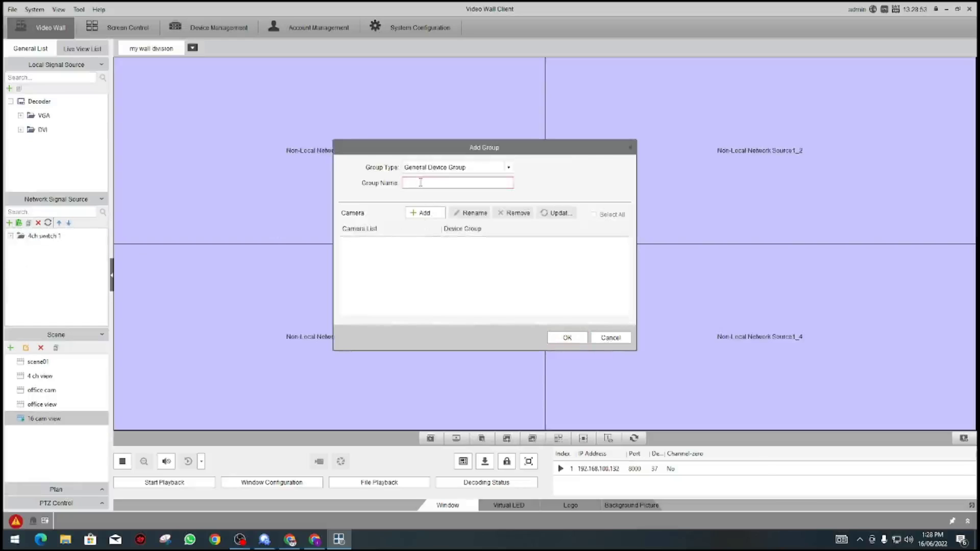
{"action": "type", "text": "4 ch switch 2"}
{"action": "left_click", "coordinate": [424, 214]}
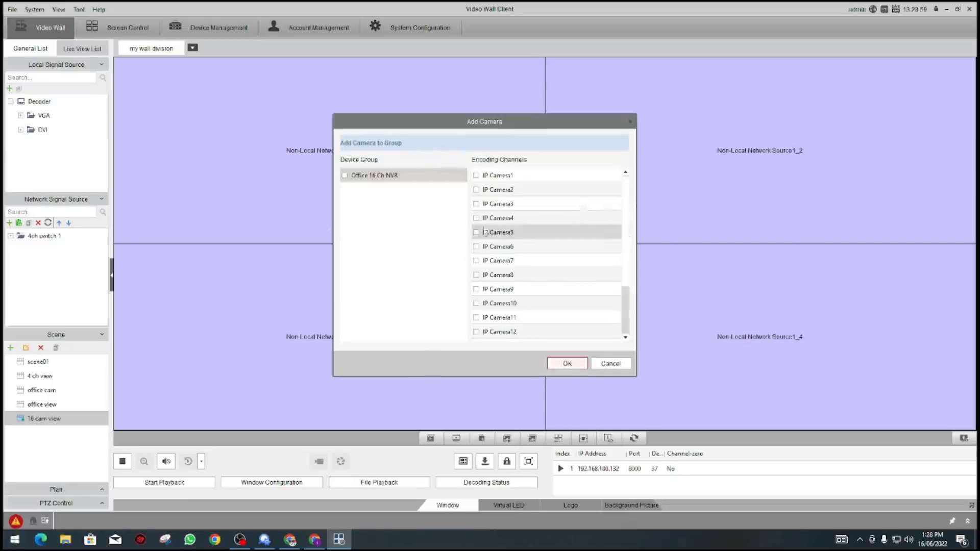
{"action": "left_click", "coordinate": [477, 247]}
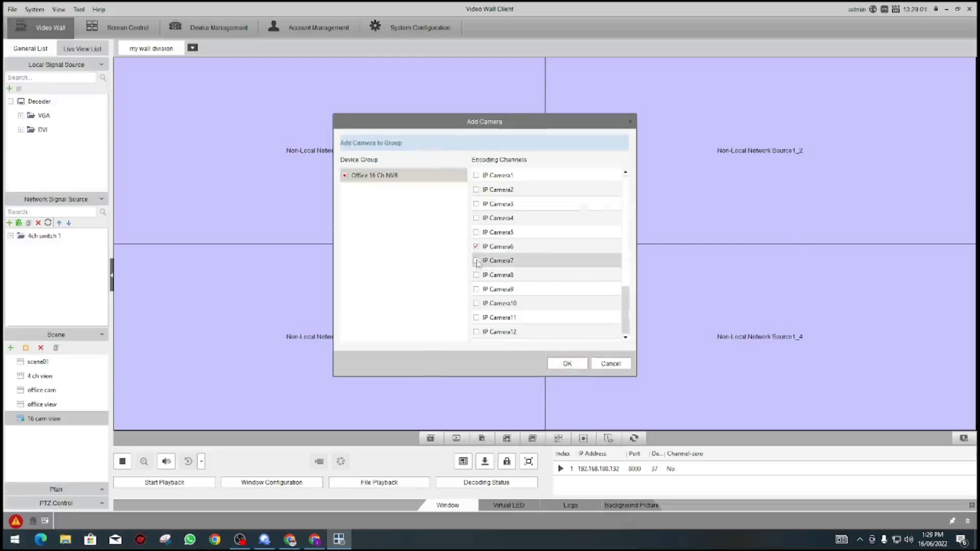
{"action": "left_click", "coordinate": [477, 261]}
{"action": "left_click", "coordinate": [477, 275]}
{"action": "left_click", "coordinate": [476, 290]}
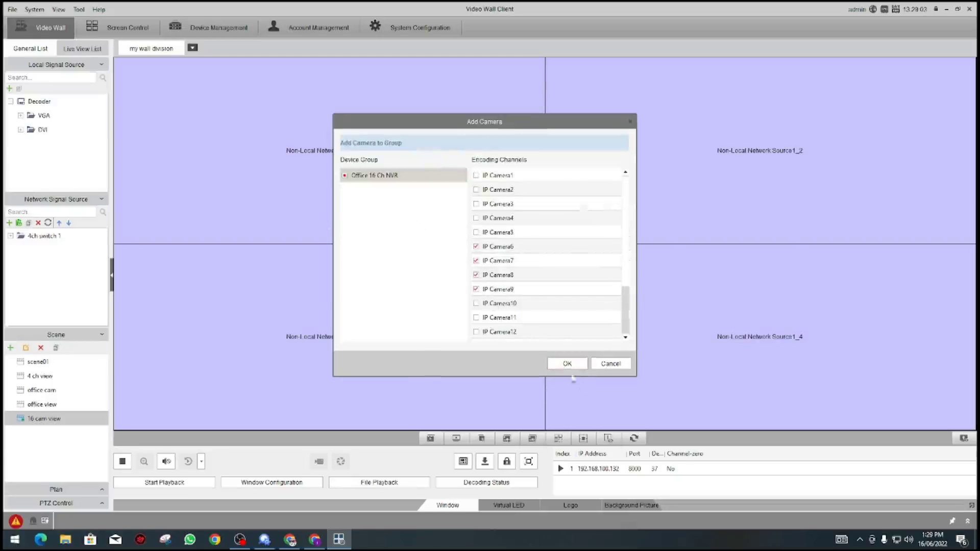
{"action": "left_click", "coordinate": [566, 363]}
{"action": "left_click", "coordinate": [567, 337]}
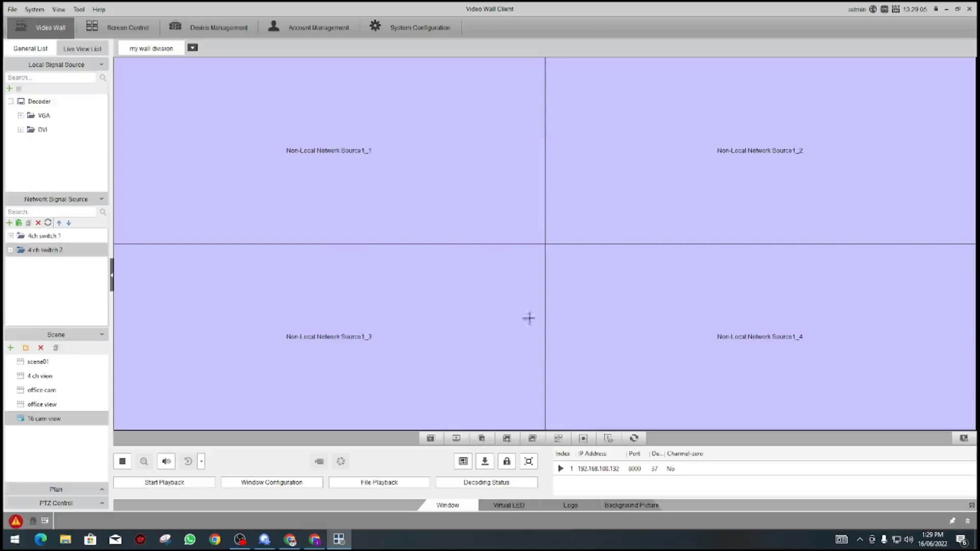
Step: Create group '4 ch switch 3' with IP Camera1, IP Camera3, IP Camera4 and IP Camera5
{"action": "left_click", "coordinate": [19, 223]}
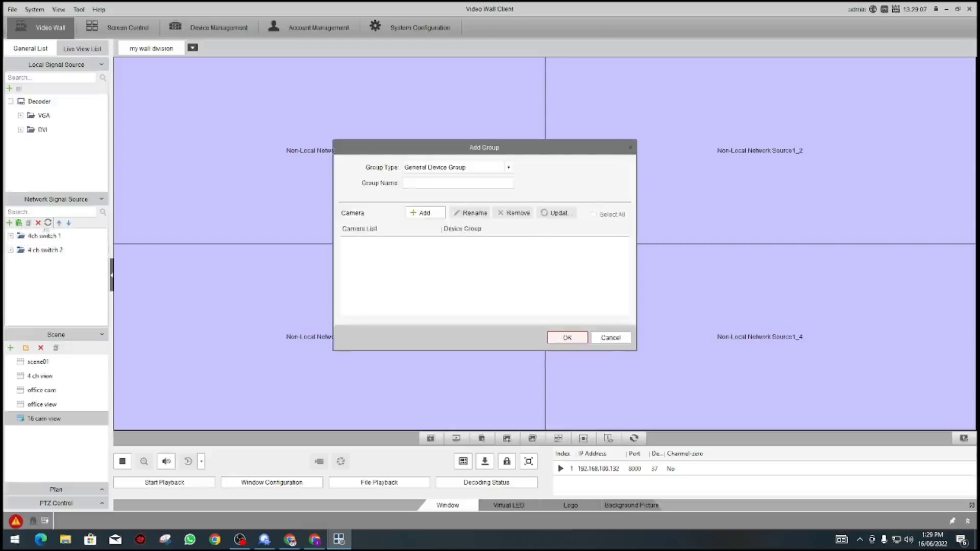
{"action": "left_click", "coordinate": [431, 184]}
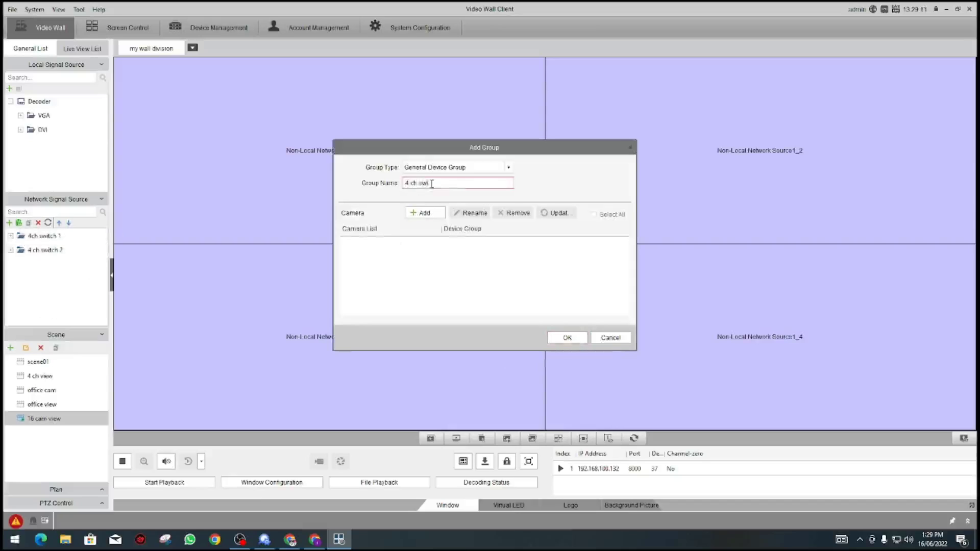
{"action": "type", "text": "4 ch switch 3"}
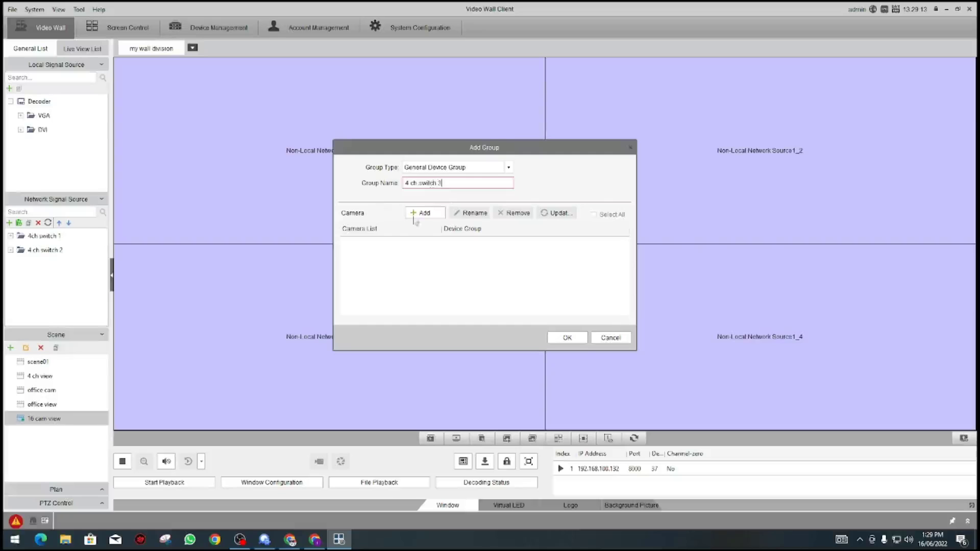
{"action": "left_click", "coordinate": [417, 215]}
{"action": "left_click", "coordinate": [475, 175]}
{"action": "left_click", "coordinate": [475, 204]}
{"action": "left_click", "coordinate": [475, 218]}
{"action": "left_click", "coordinate": [475, 232]}
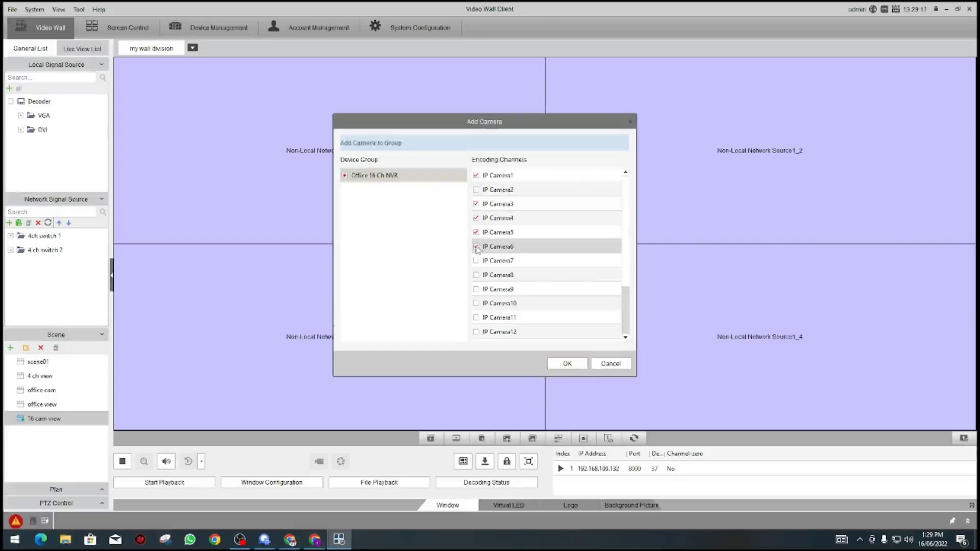
{"action": "left_click", "coordinate": [566, 364]}
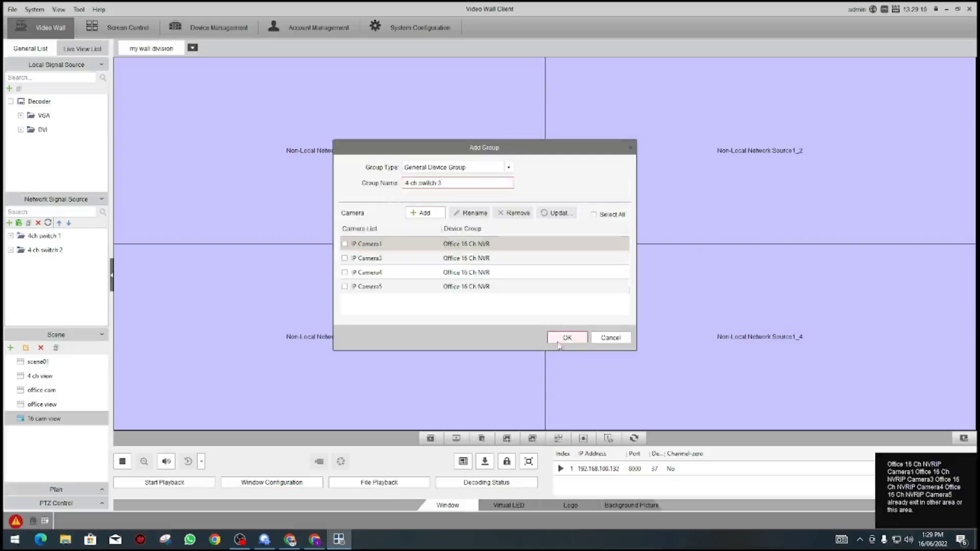
{"action": "left_click", "coordinate": [561, 338]}
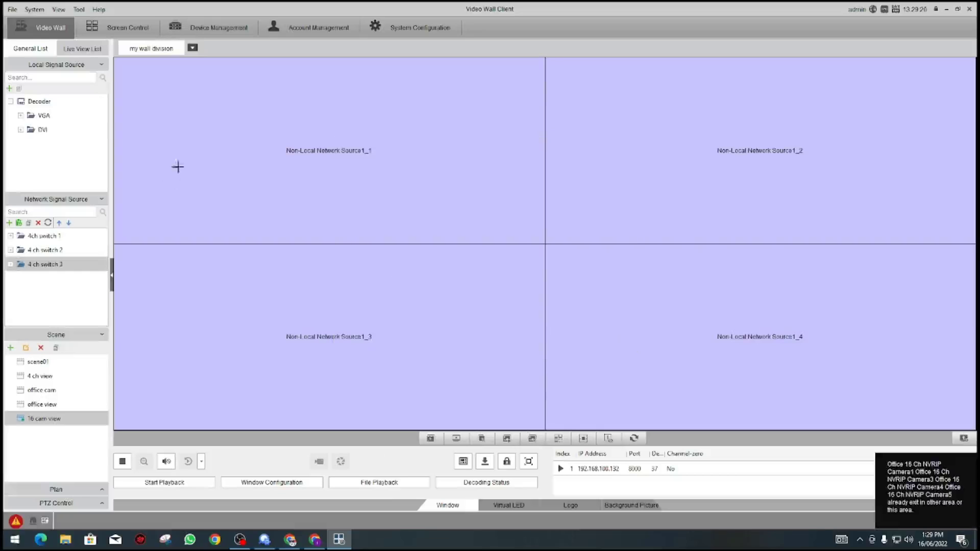
Step: Create group '4 ch switch 4' with IP Camera6 through IP Camera9
{"action": "left_click", "coordinate": [18, 223]}
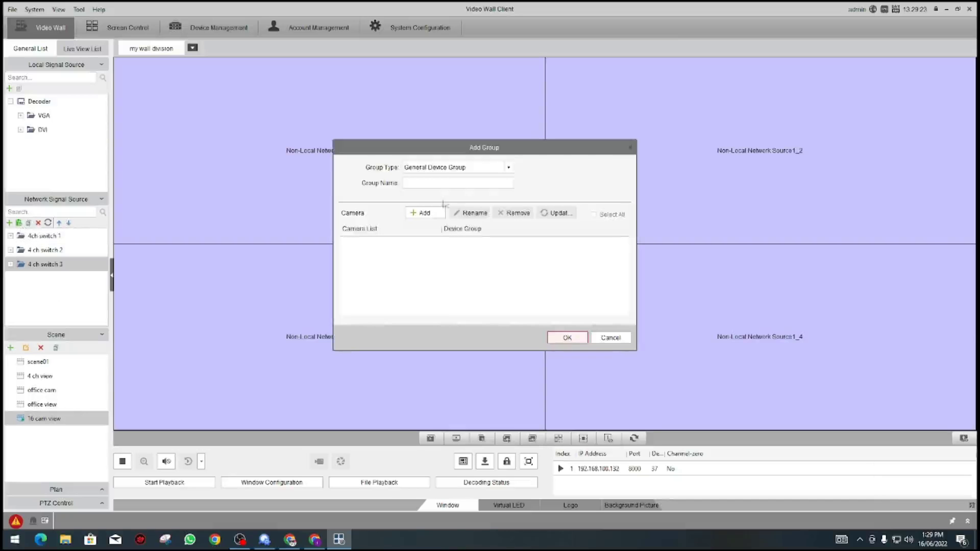
{"action": "left_click", "coordinate": [432, 184]}
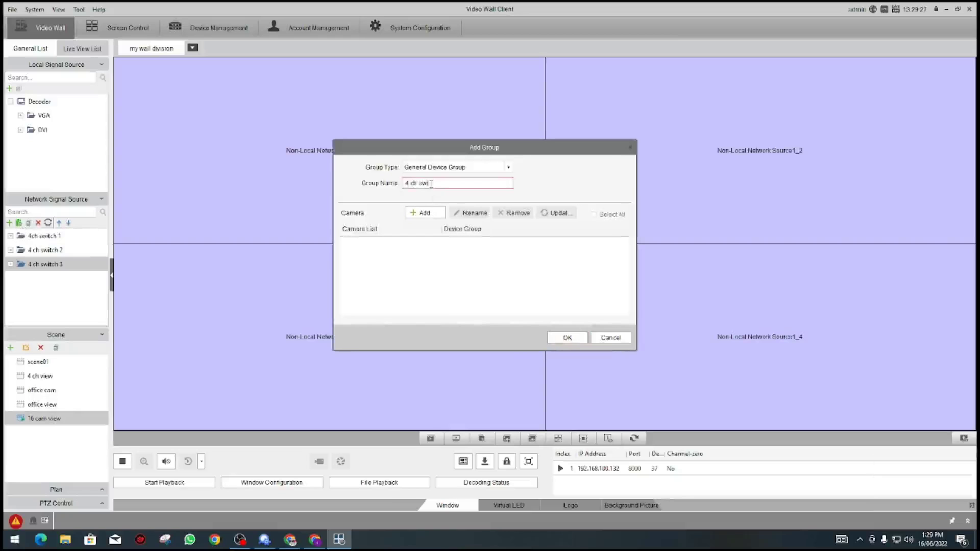
{"action": "type", "text": "4 ch switch 4"}
{"action": "left_click", "coordinate": [420, 213]}
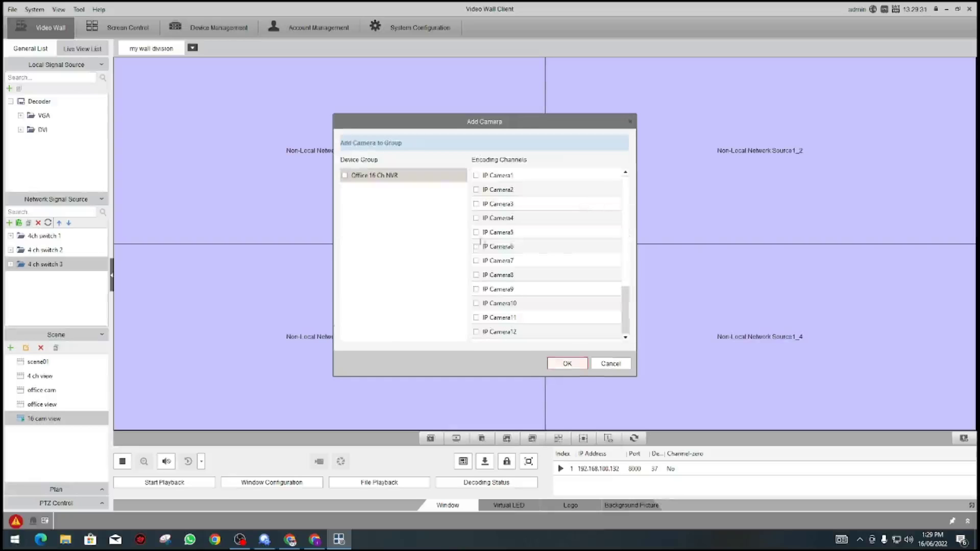
{"action": "left_click", "coordinate": [475, 247]}
{"action": "left_click", "coordinate": [476, 260]}
{"action": "left_click", "coordinate": [476, 275]}
{"action": "left_click", "coordinate": [475, 289]}
{"action": "left_click", "coordinate": [584, 363]}
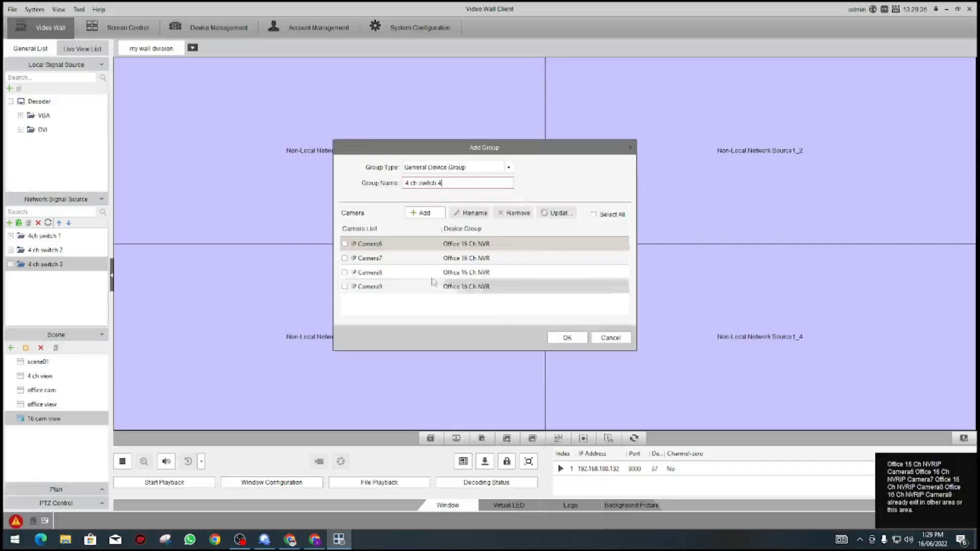
{"action": "left_click", "coordinate": [566, 337]}
Step: Place 4ch switch 1, 2, 3 and 4 on the top-left, top-right, bottom-left and bottom-right wall windows
{"action": "left_click_drag", "start_coordinate": [43, 235], "coordinate": [326, 173]}
{"action": "left_click_drag", "start_coordinate": [79, 250], "coordinate": [615, 171]}
{"action": "left_click_drag", "start_coordinate": [45, 267], "coordinate": [327, 307]}
{"action": "left_click_drag", "start_coordinate": [413, 299], "coordinate": [621, 308]}
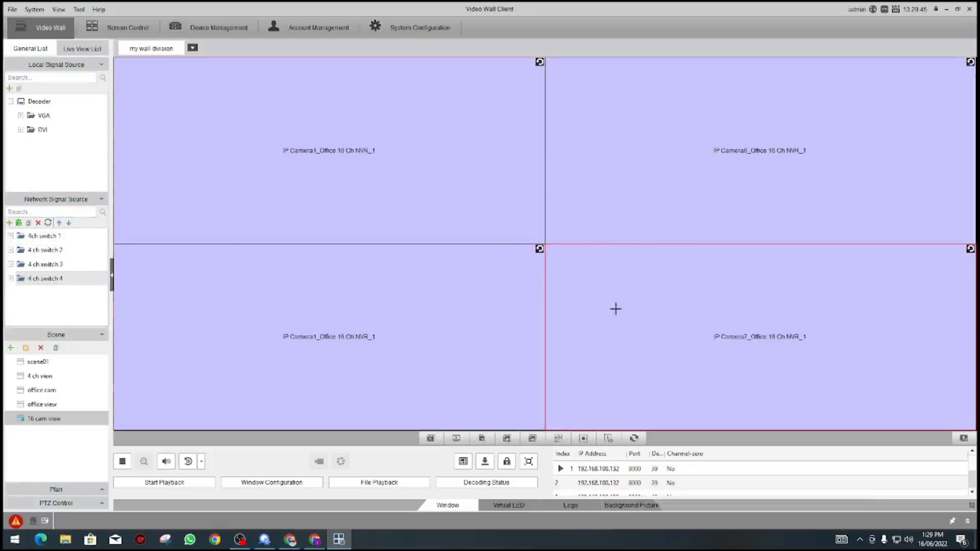
{"action": "left_click", "coordinate": [332, 158]}
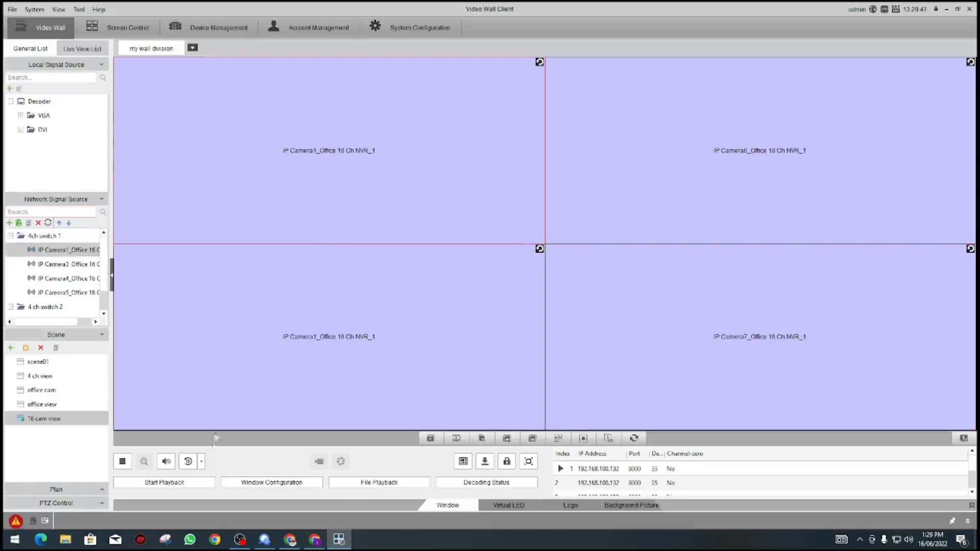
Step: Start auto-switching in the top-left and top-right wall windows
{"action": "left_click", "coordinate": [201, 462]}
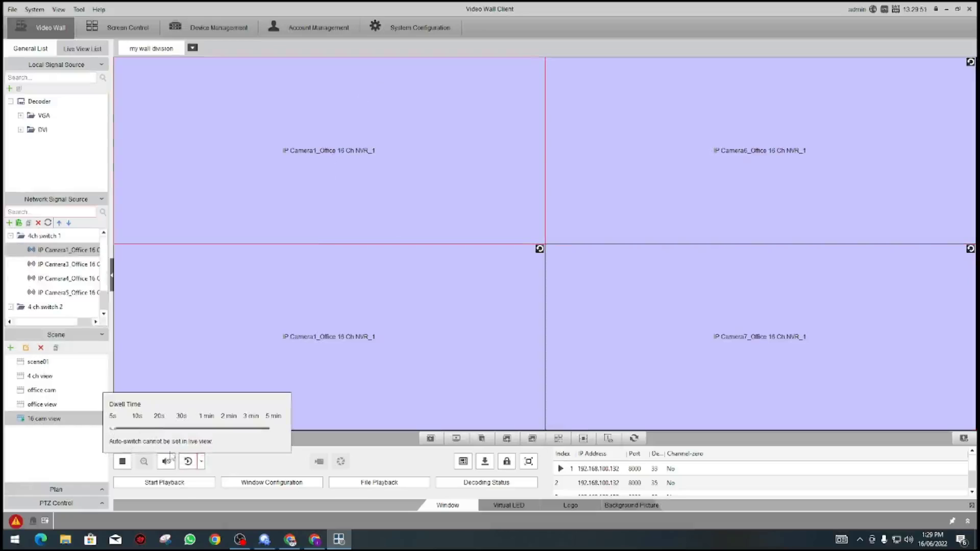
{"action": "left_click", "coordinate": [188, 462]}
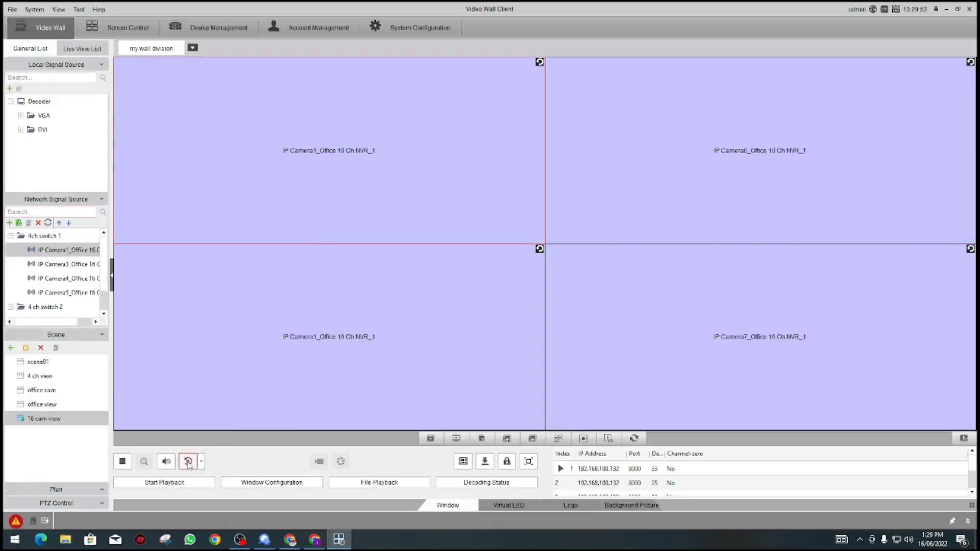
{"action": "left_click", "coordinate": [656, 123]}
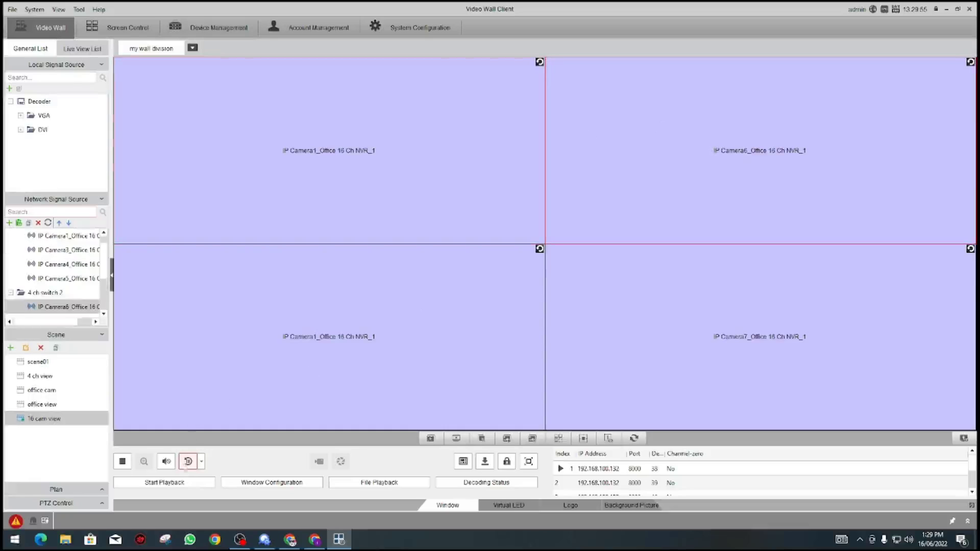
{"action": "mouse_move", "coordinate": [189, 463]}
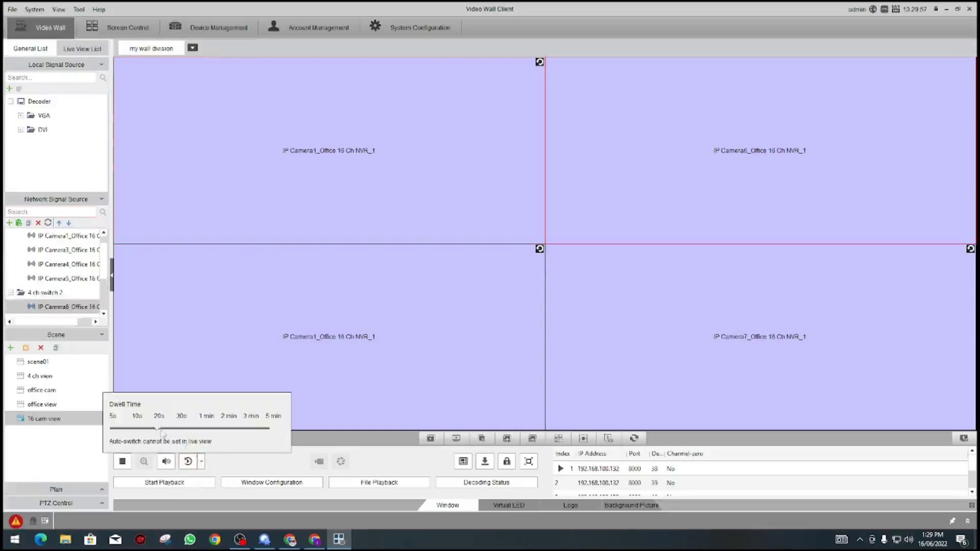
{"action": "left_click", "coordinate": [187, 462]}
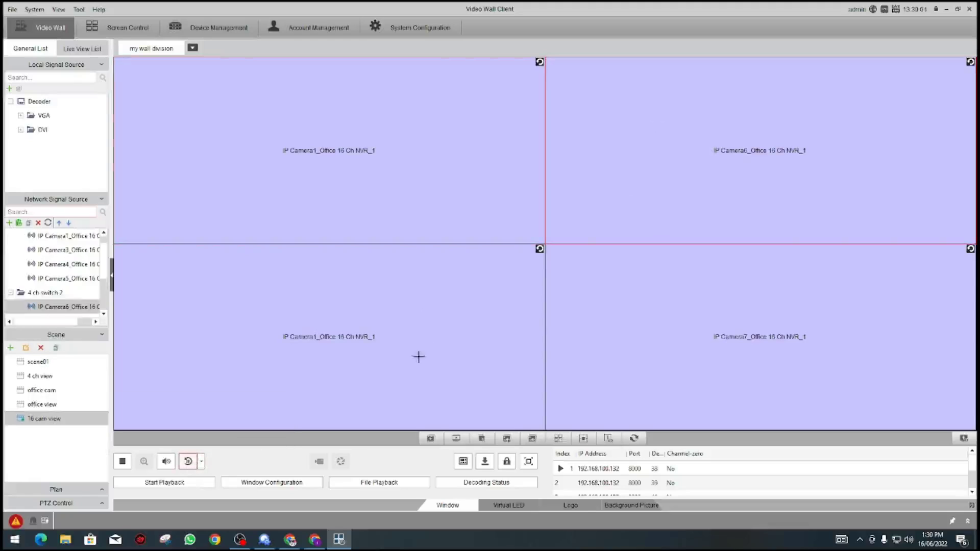
Step: Set the dwell time to 5 seconds and auto-switch the bottom-left and bottom-right windows
{"action": "left_click", "coordinate": [393, 345]}
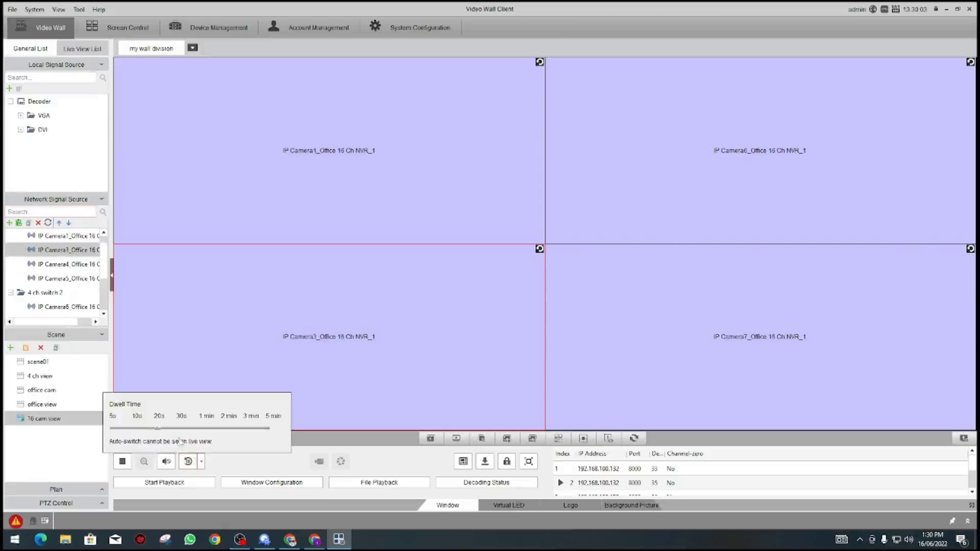
{"action": "mouse_move", "coordinate": [195, 465]}
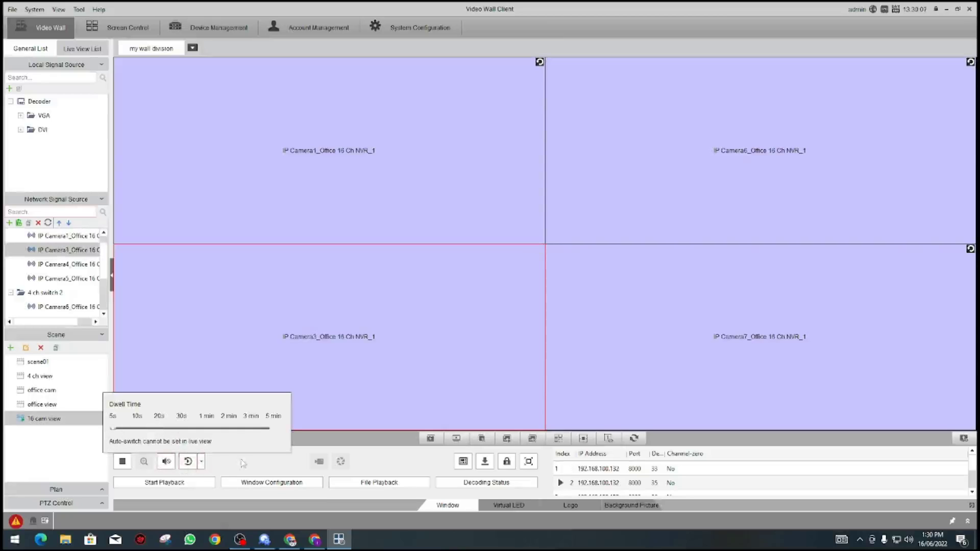
{"action": "left_click", "coordinate": [752, 343]}
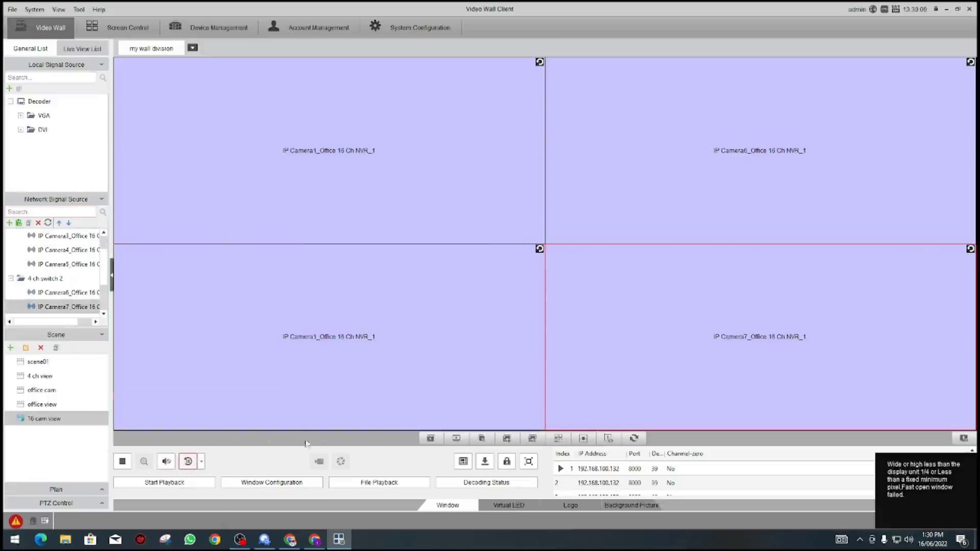
{"action": "mouse_move", "coordinate": [194, 465]}
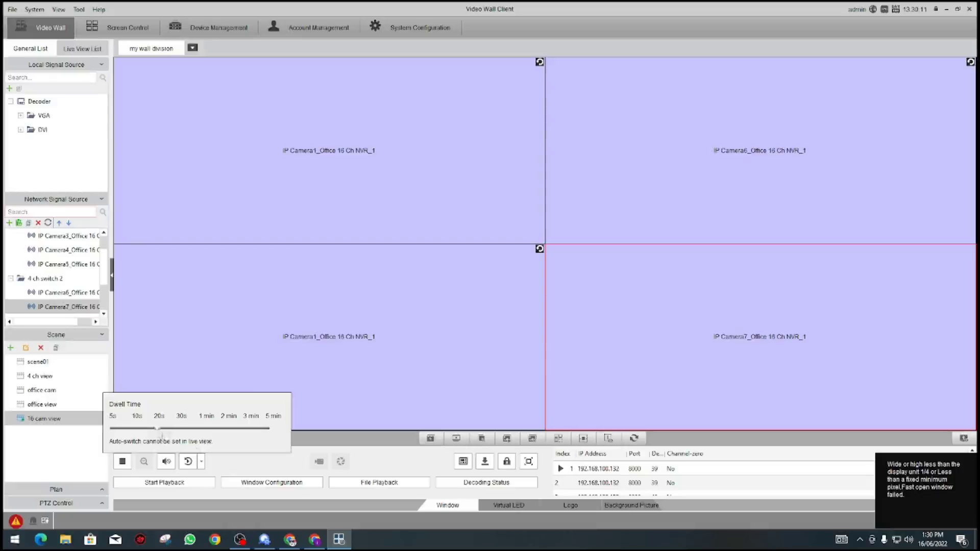
{"action": "left_click_drag", "start_coordinate": [158, 432], "coordinate": [102, 432]}
{"action": "left_click", "coordinate": [184, 465]}
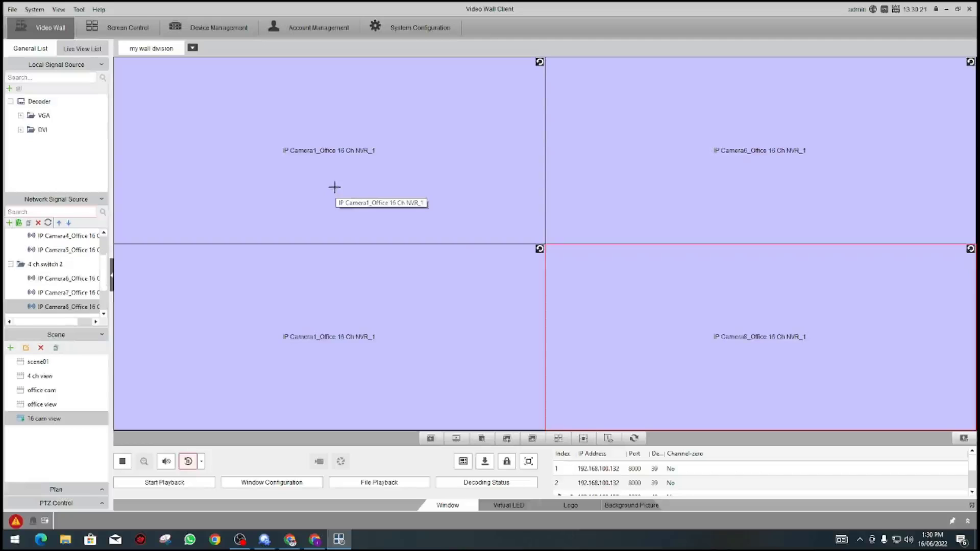
Step: Check the auto-switch options on the top-right window, then select the 4 ch view scene
{"action": "left_click", "coordinate": [202, 461]}
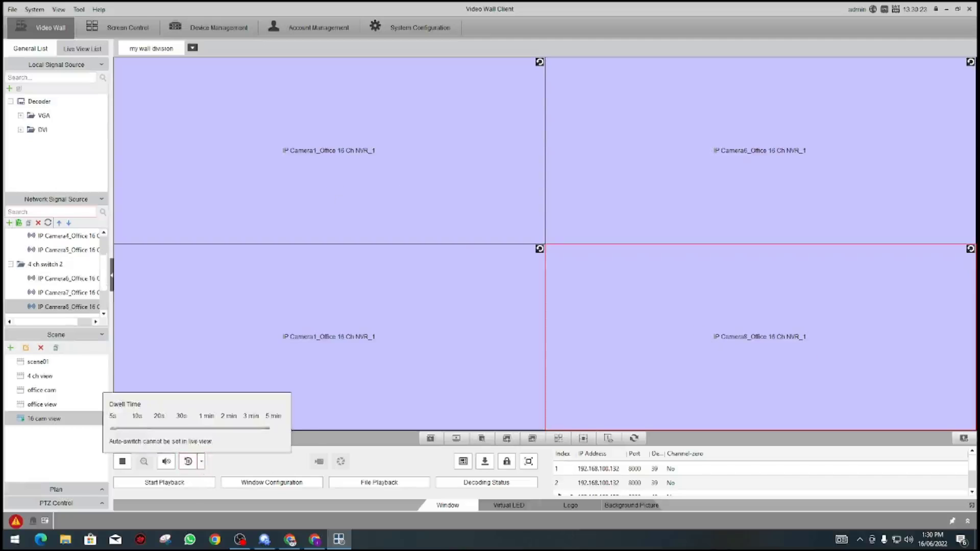
{"action": "left_click", "coordinate": [201, 462]}
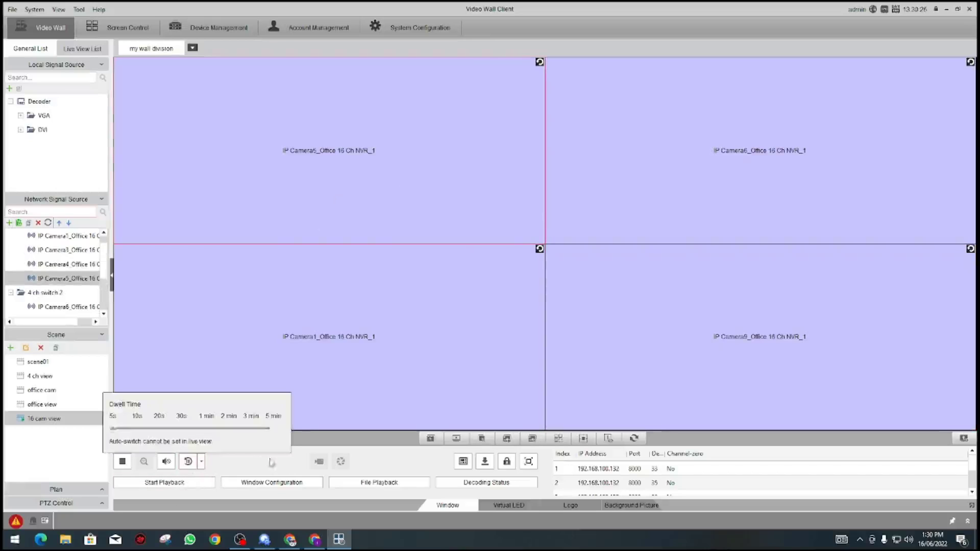
{"action": "left_click", "coordinate": [618, 118]}
{"action": "left_click", "coordinate": [202, 462]}
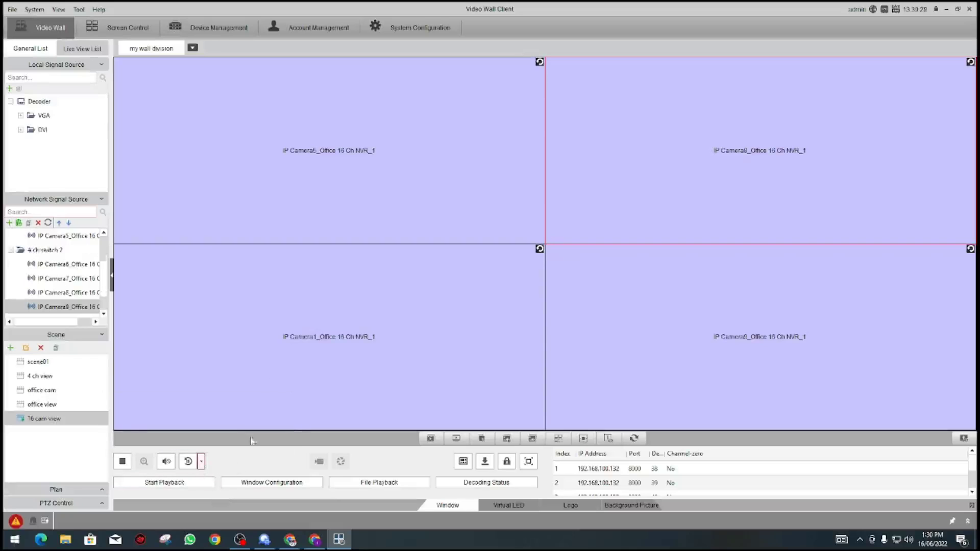
{"action": "left_click", "coordinate": [201, 463]}
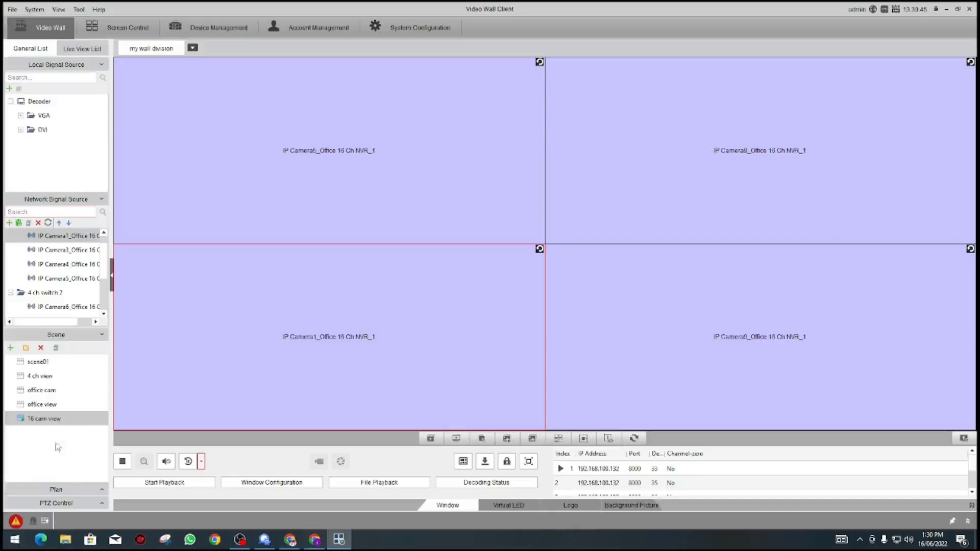
{"action": "left_click", "coordinate": [48, 376]}
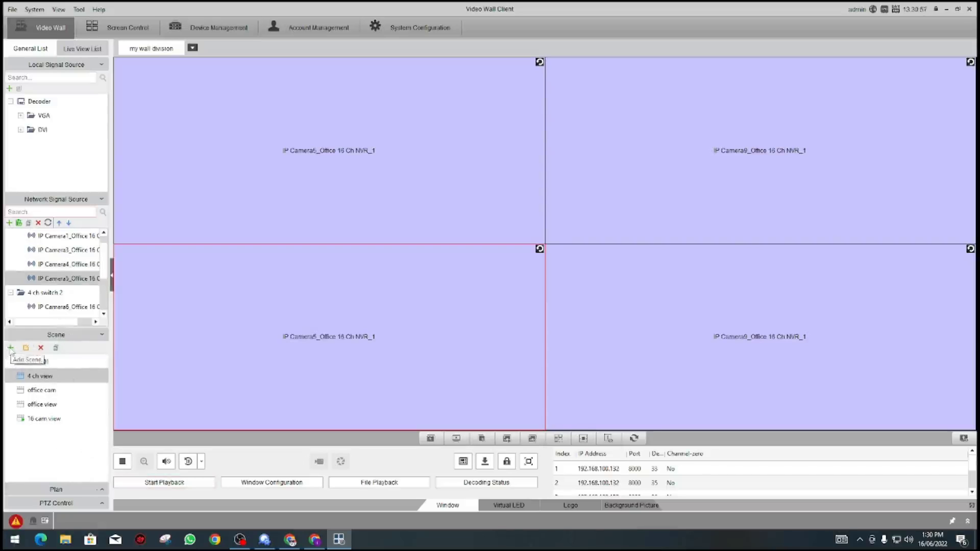
Step: Add a scene named '4 ch switch' capturing the current auto-switching wall
{"action": "left_click", "coordinate": [11, 348]}
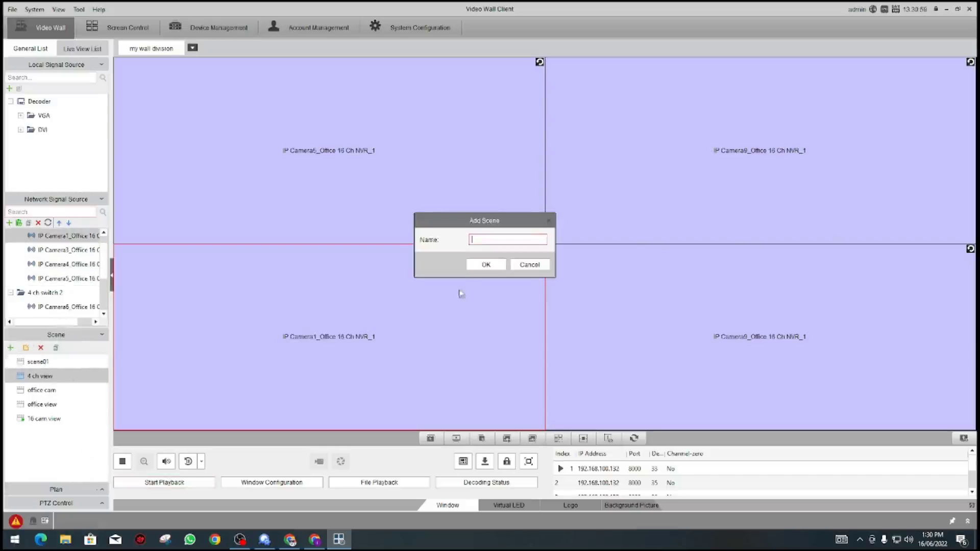
{"action": "type", "text": "4 ch switch"}
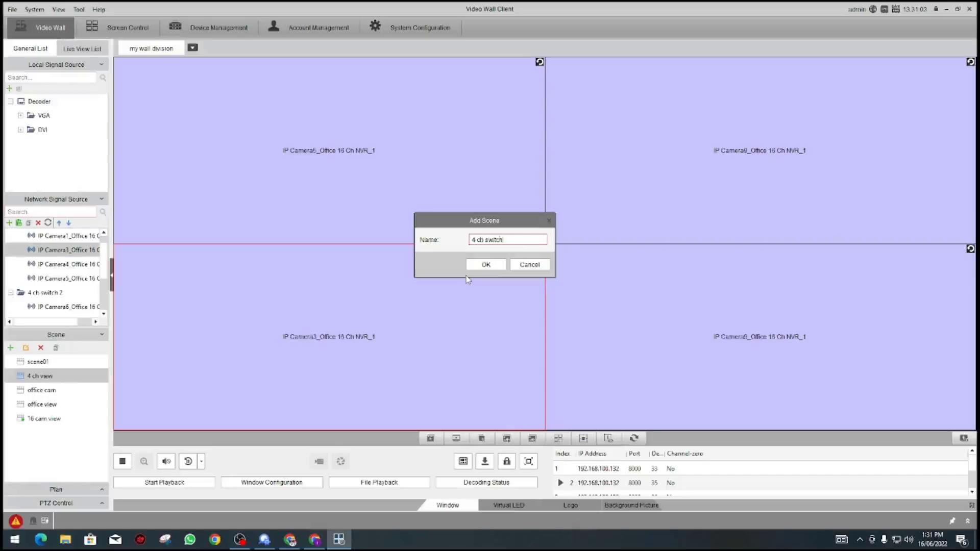
{"action": "left_click", "coordinate": [479, 264]}
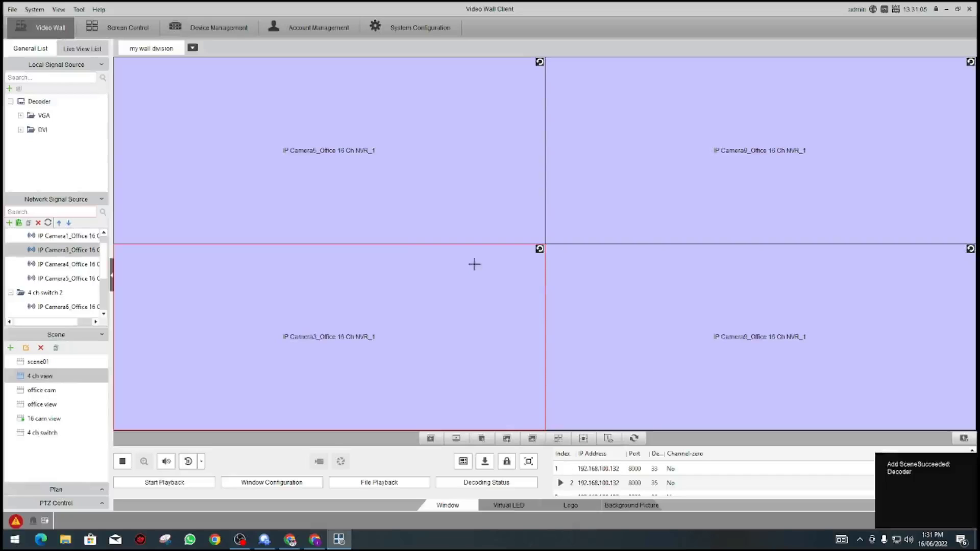
Step: Call the 4 ch view, office view and 16 cam view scenes, ending with 4 ch switch
{"action": "left_click", "coordinate": [95, 377]}
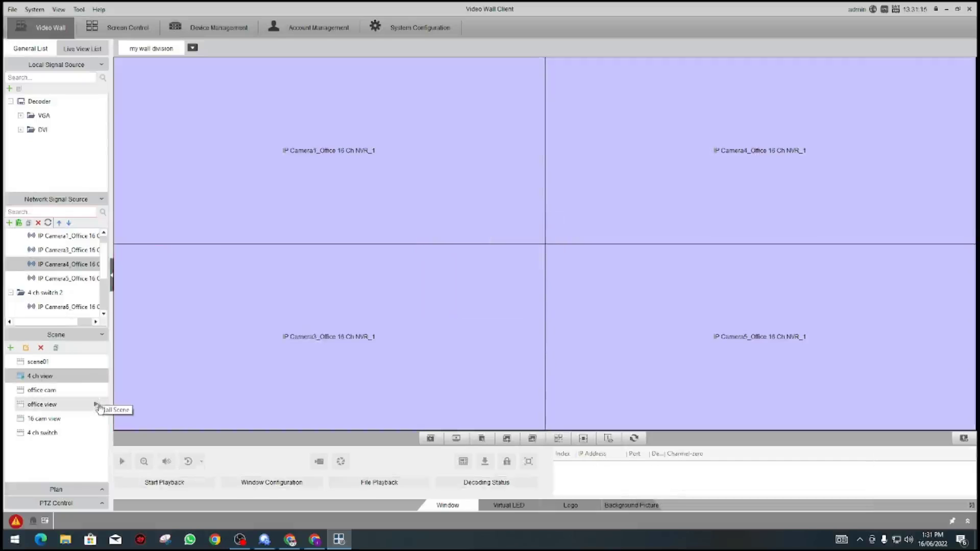
{"action": "left_click", "coordinate": [97, 404]}
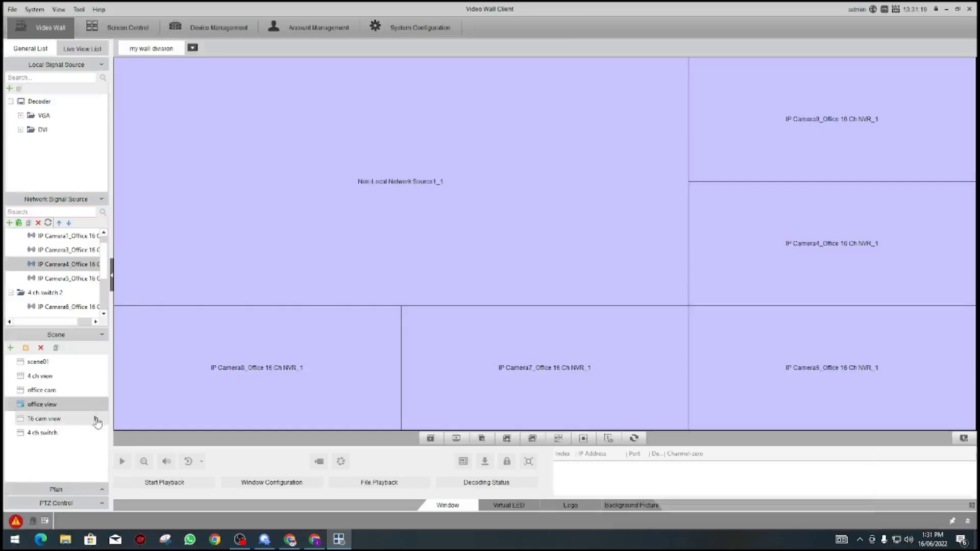
{"action": "left_click", "coordinate": [97, 418]}
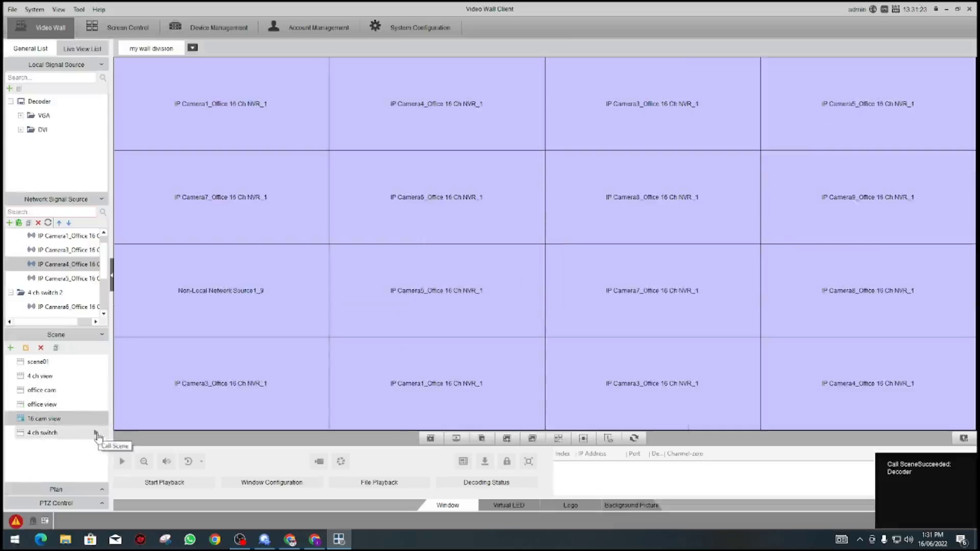
{"action": "left_click", "coordinate": [97, 434]}
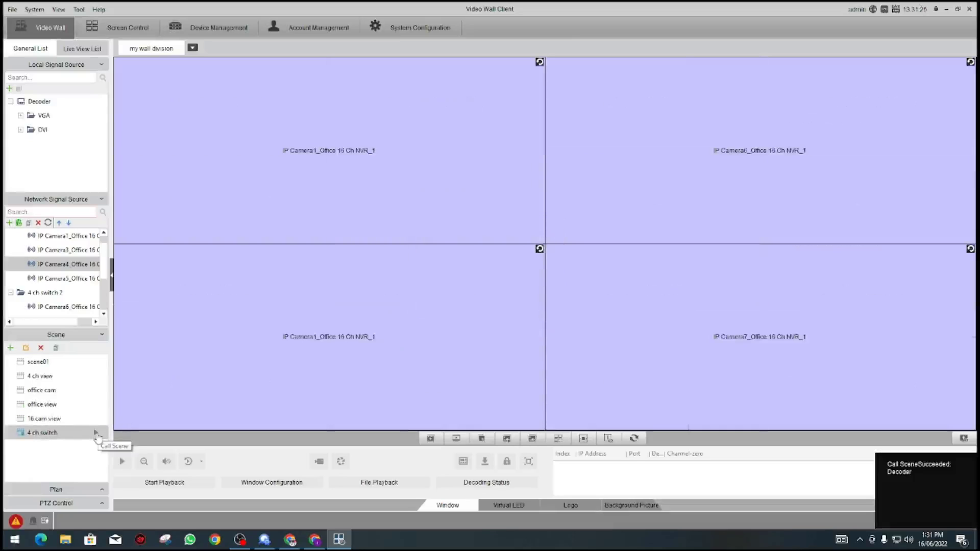